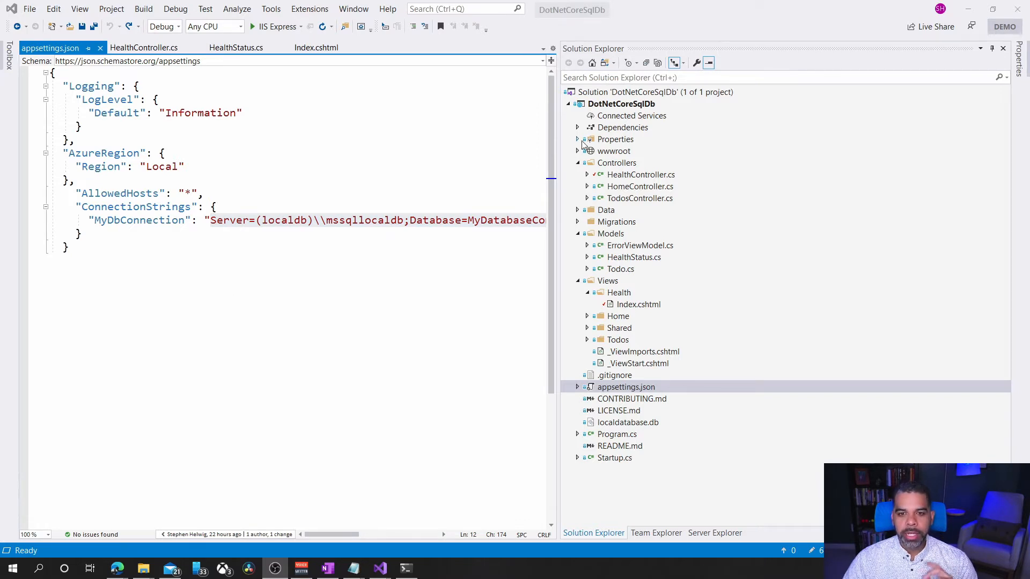
Start publishing the DotNetCoreSqlDb project to Azure, with Azure App Service (Windows) as the specific target
left_click(615, 105)
double_click(614, 105)
right_click(615, 105)
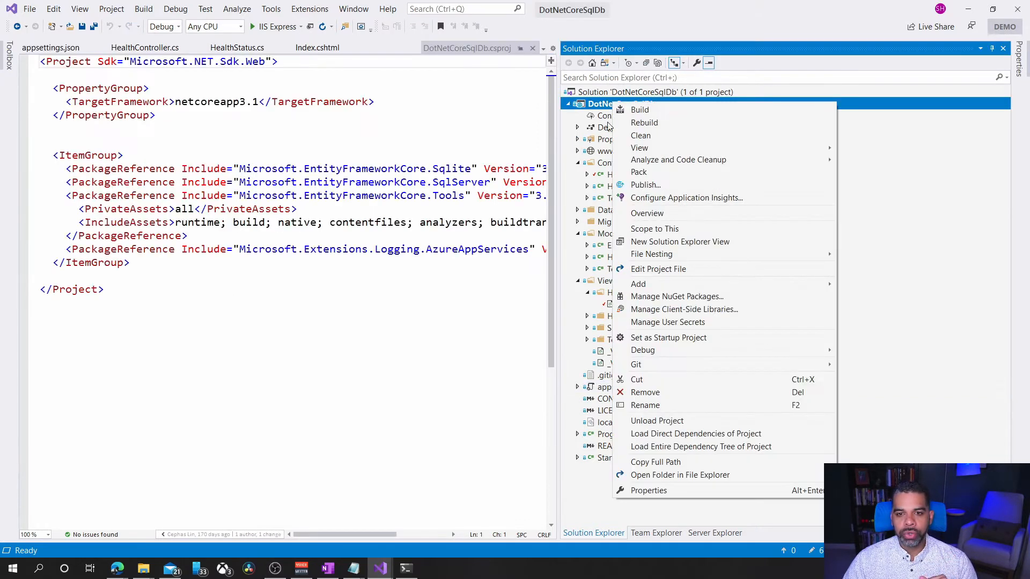
left_click(278, 320)
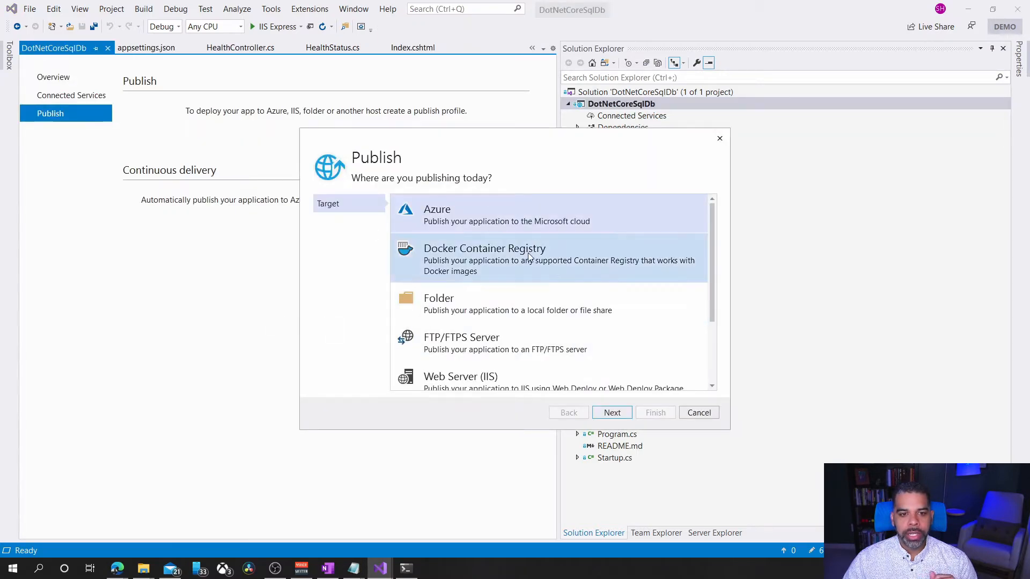
left_click(612, 413)
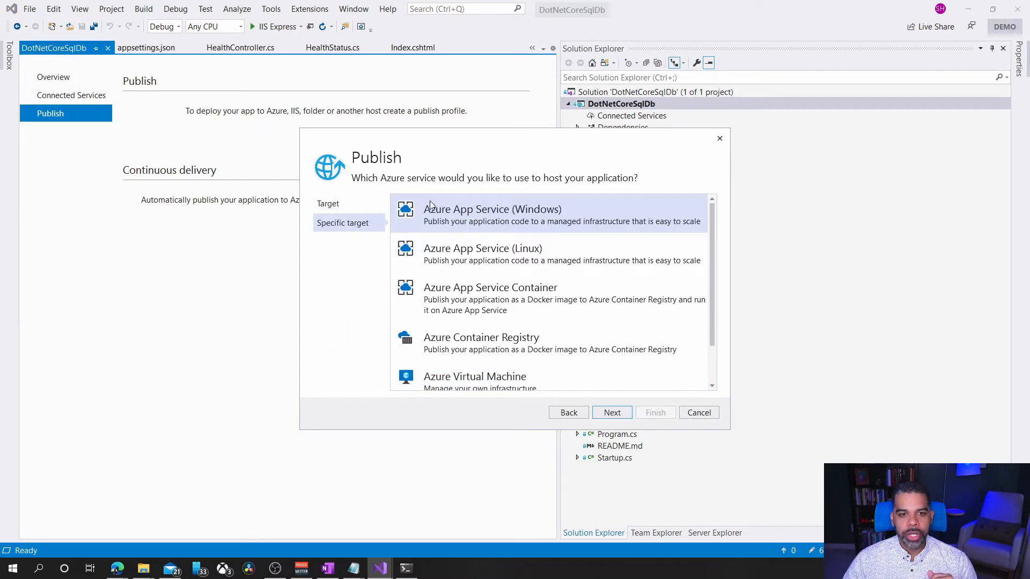
left_click(616, 418)
Switch the publishing account to the Microsoft account and choose the MPN ($100) subscription
left_click(620, 170)
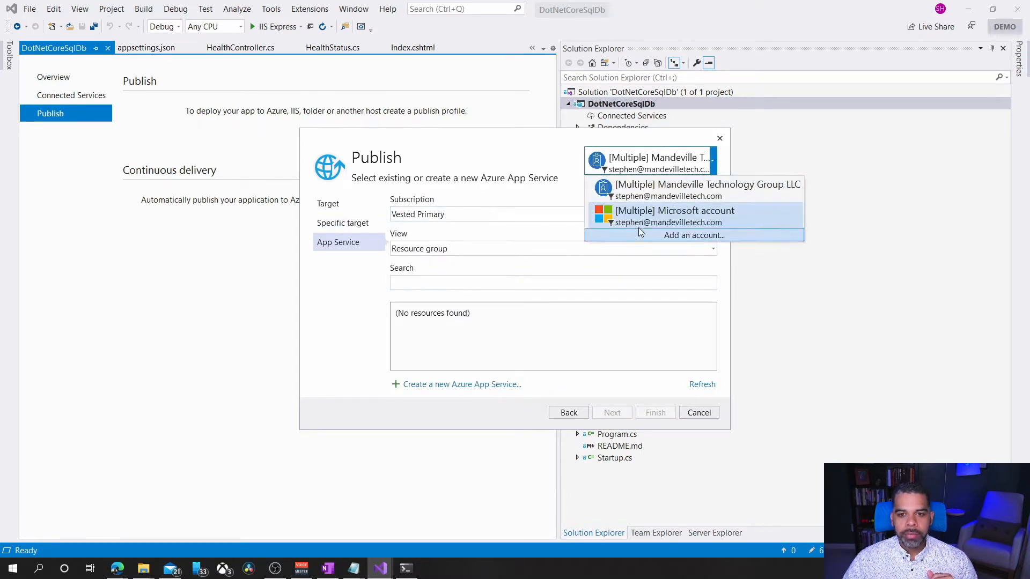
left_click(641, 210)
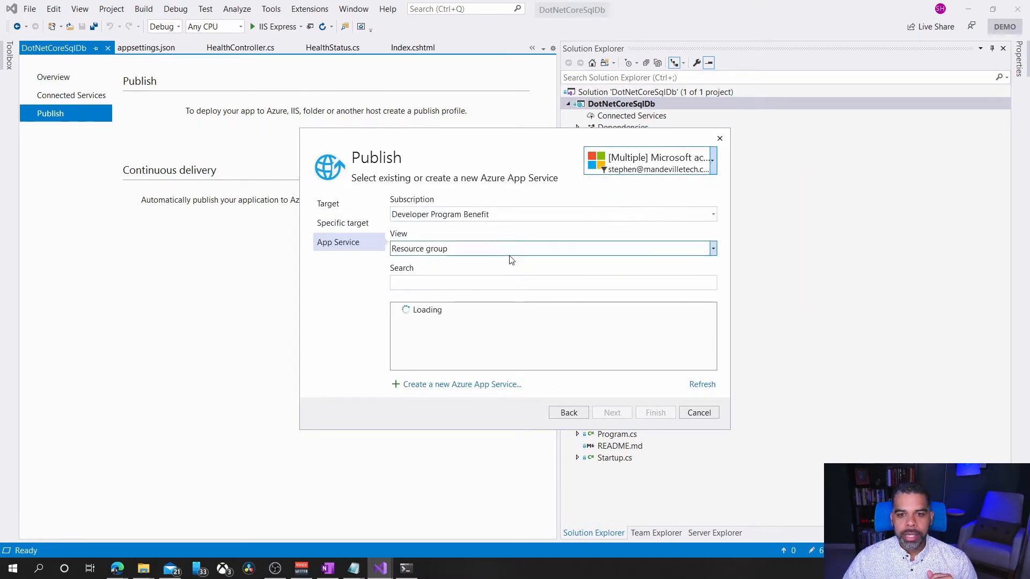
left_click(617, 172)
left_click(618, 171)
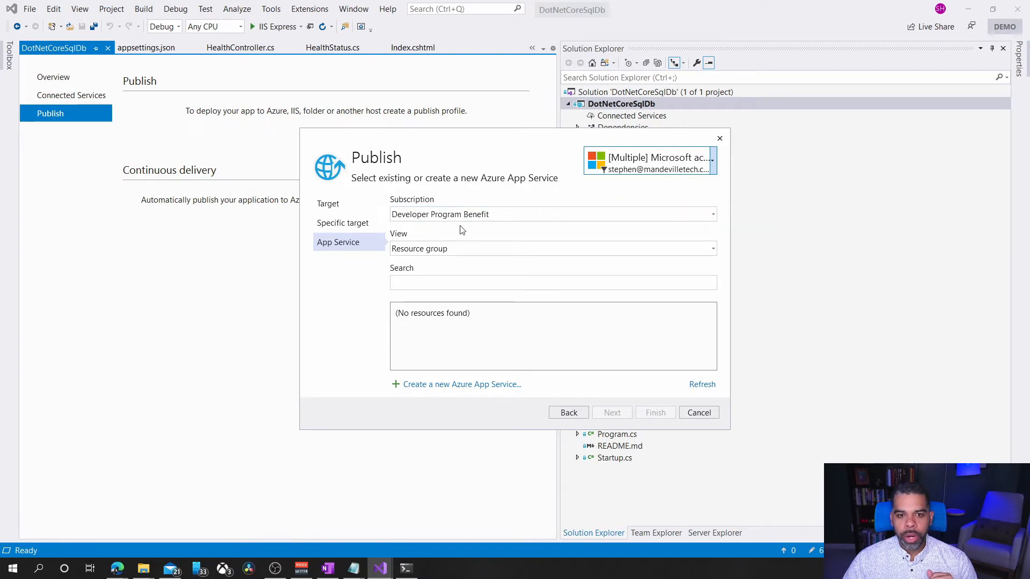
left_click(541, 219)
left_click(427, 257)
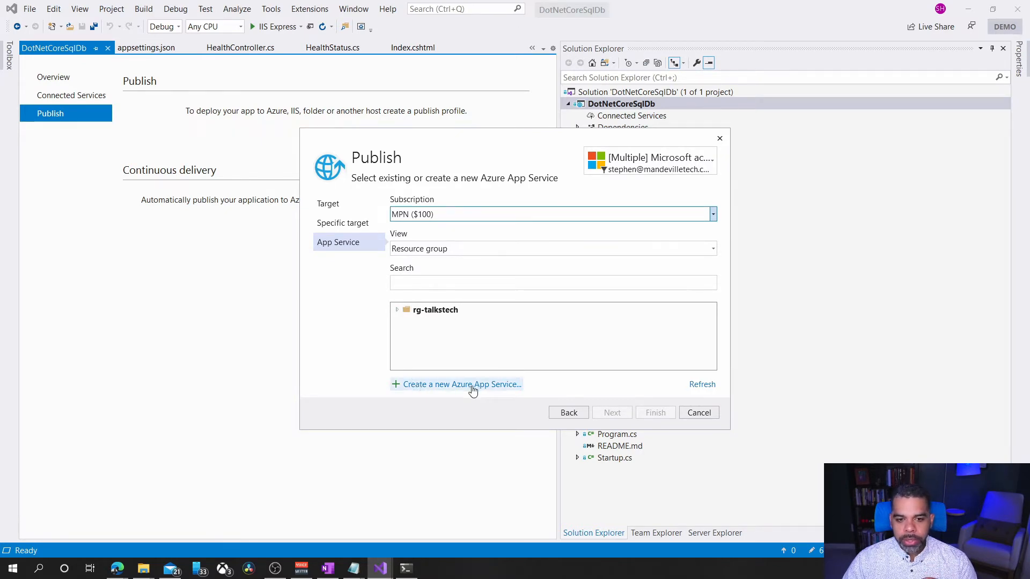
Create the publish profile for the shtalkstecheast app in the rg-talkstech resource group and publish the project to it
left_click(398, 311)
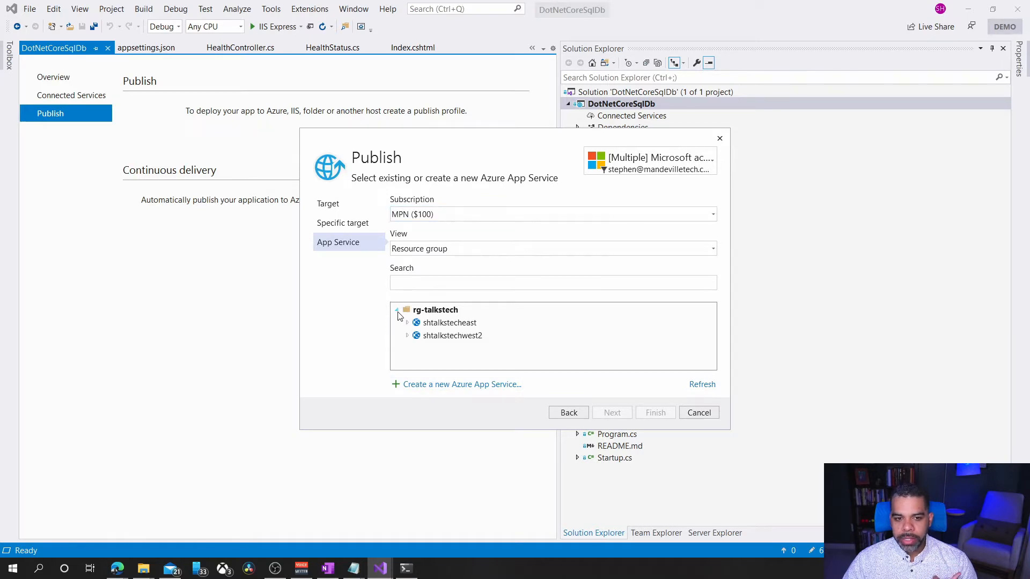
left_click(428, 324)
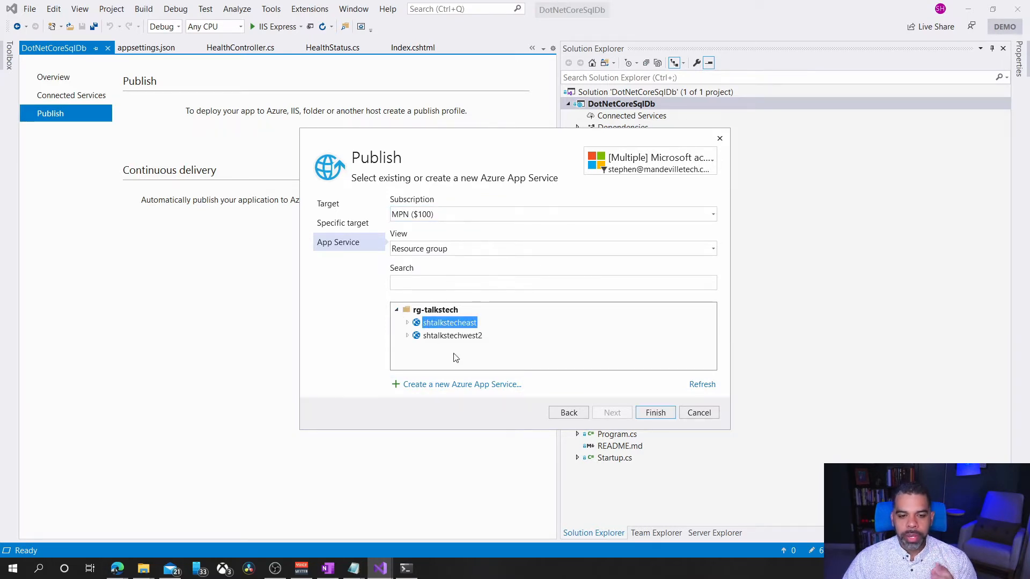
left_click(653, 417)
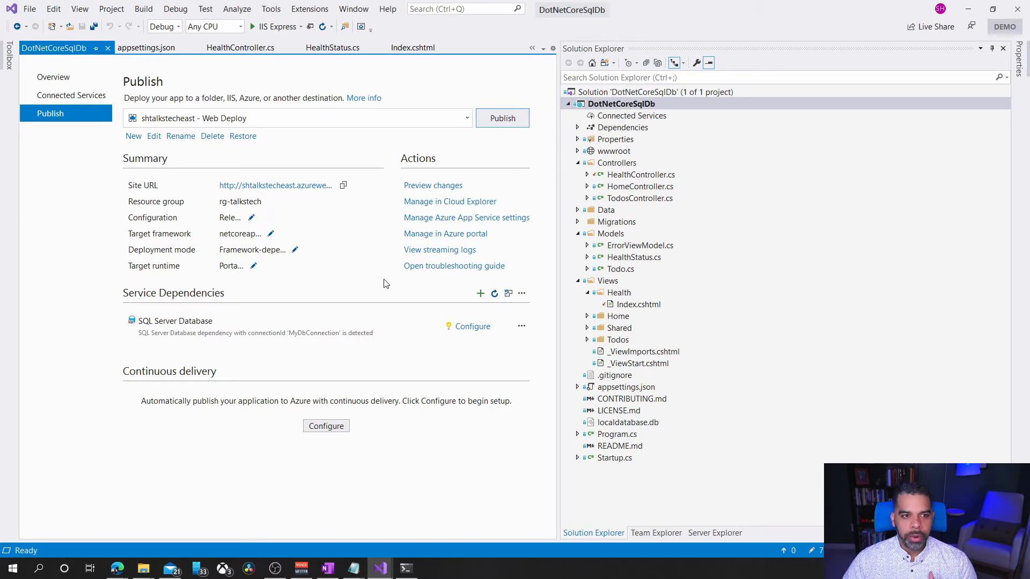
left_click(503, 118)
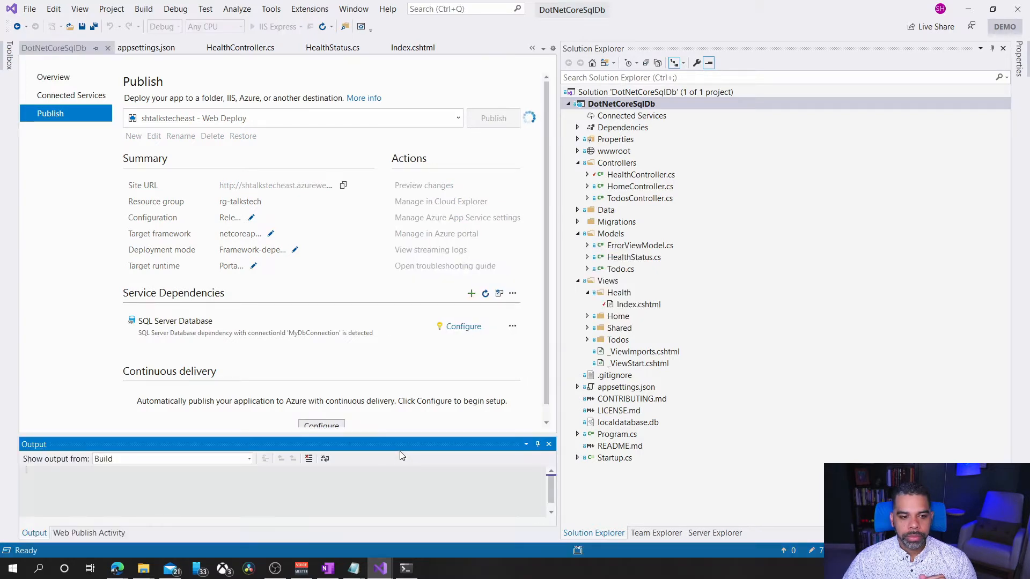
left_click_drag(372, 436, 364, 241)
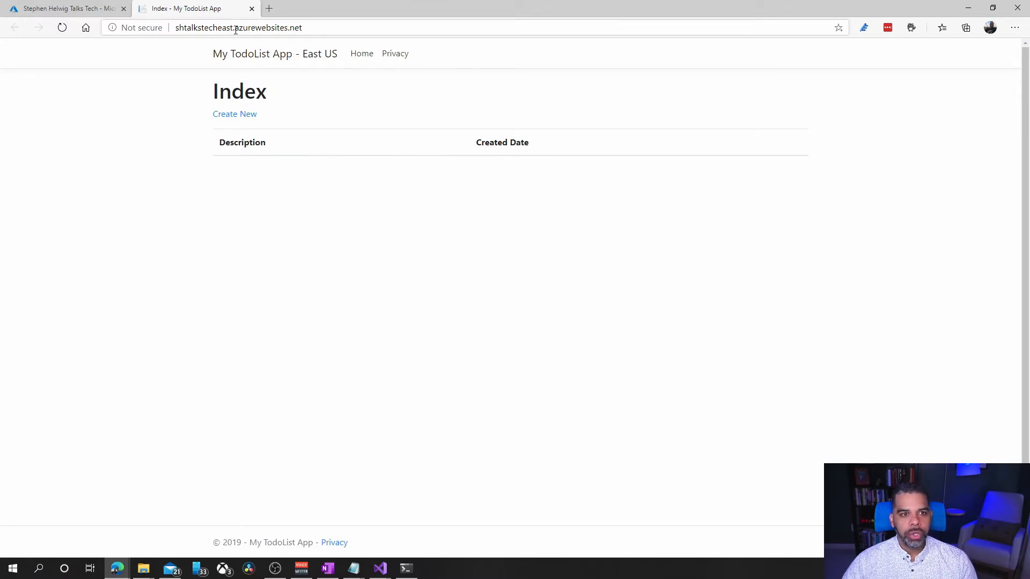
Open the CoreDb database's query editor in the Azure portal and sign in with the SQL server password
left_click(62, 6)
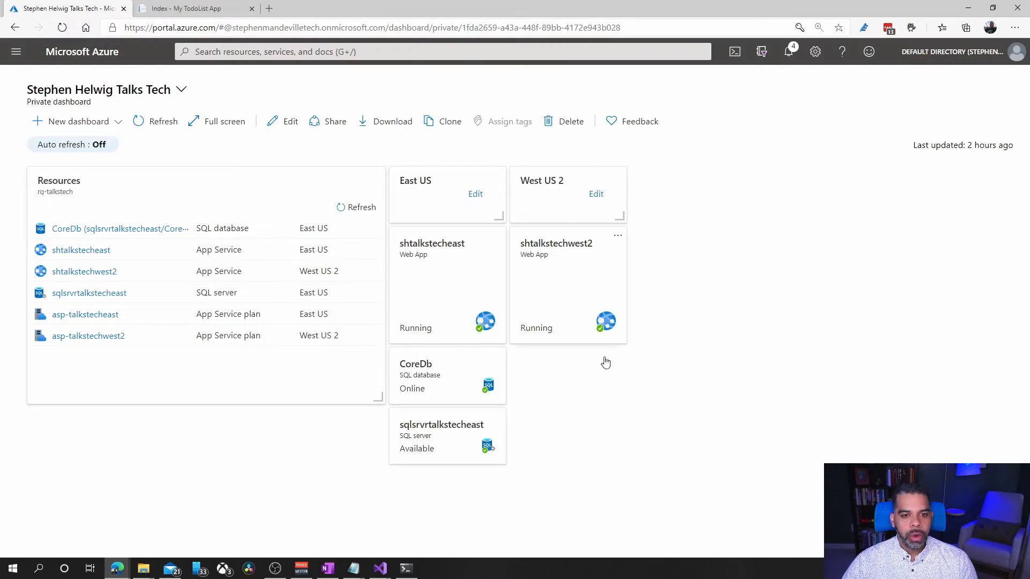
left_click(439, 394)
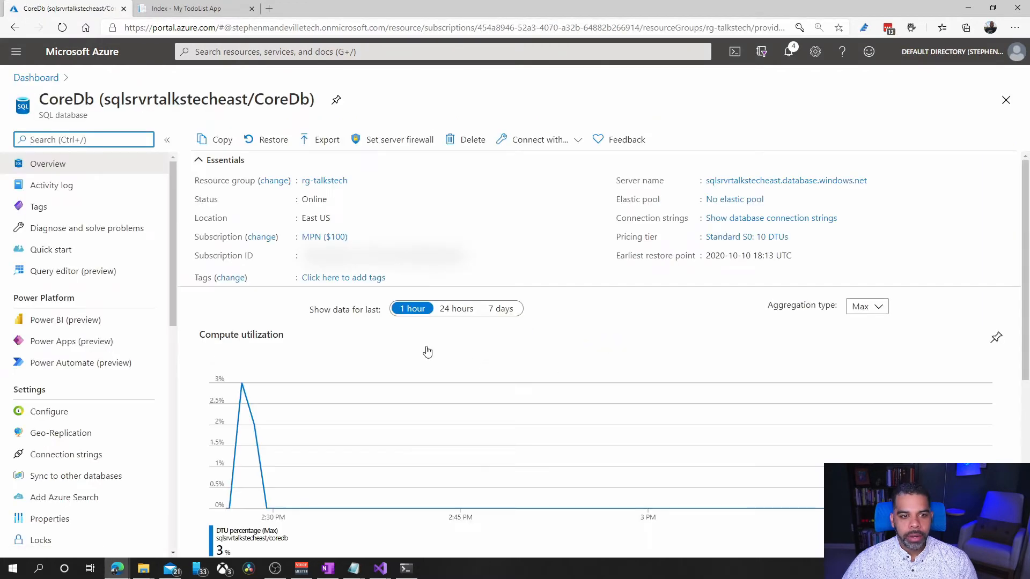
left_click(92, 271)
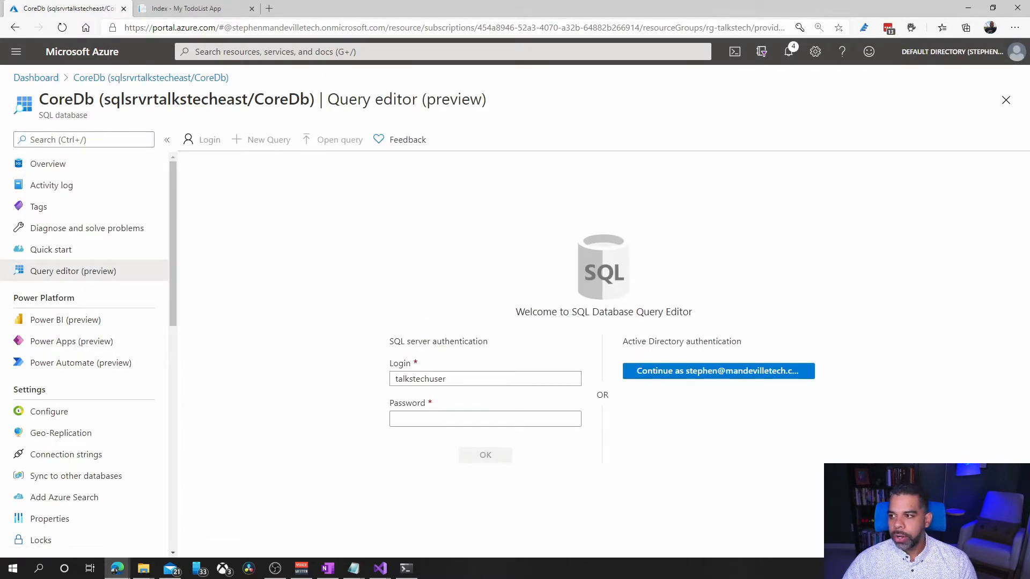
key("alt+Tab")
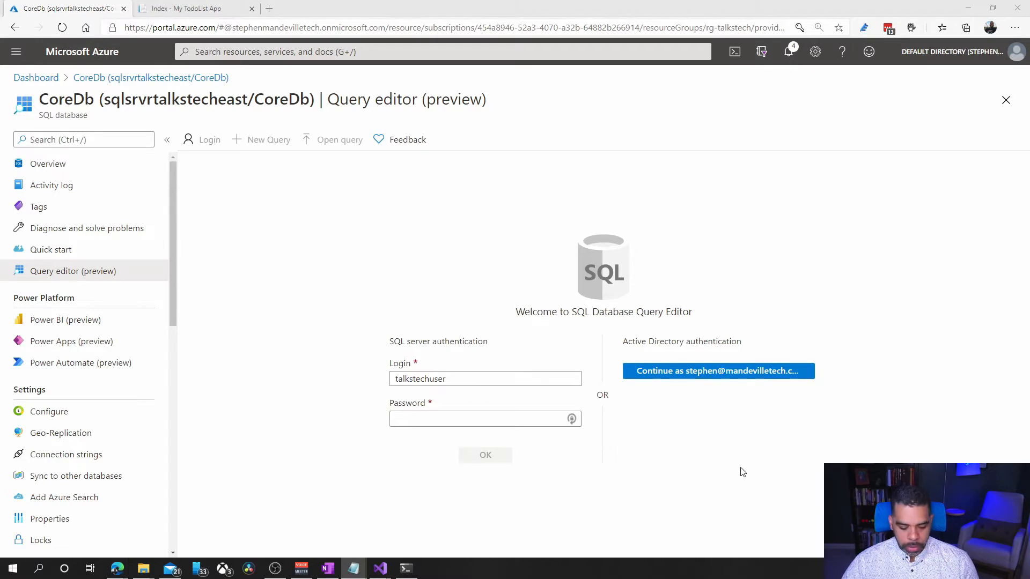
left_click(442, 418)
key("ctrl+v")
left_click(462, 455)
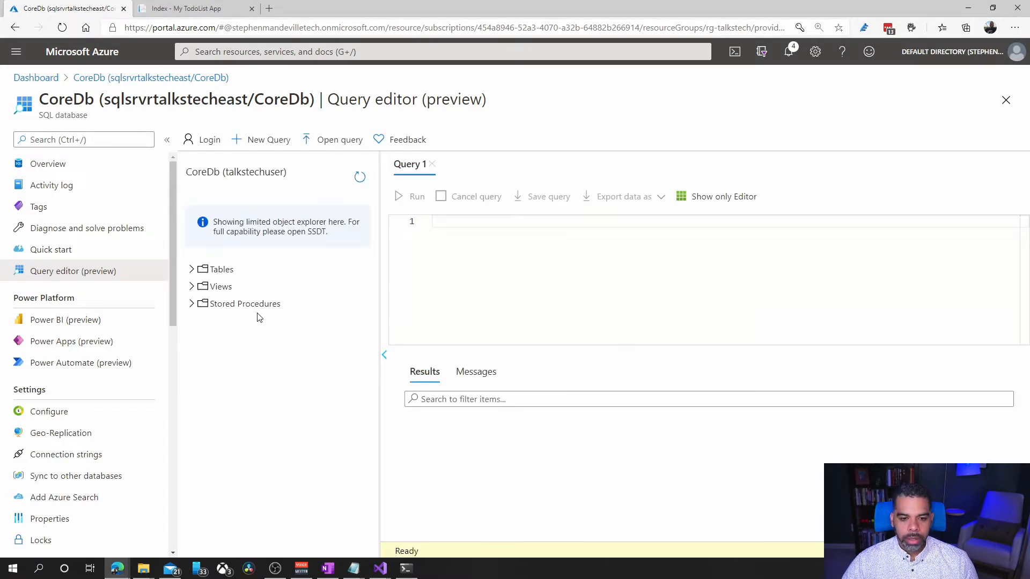
Run the query "select * from [dbo].[Todo]" on CoreDb and display its results
type("selec")
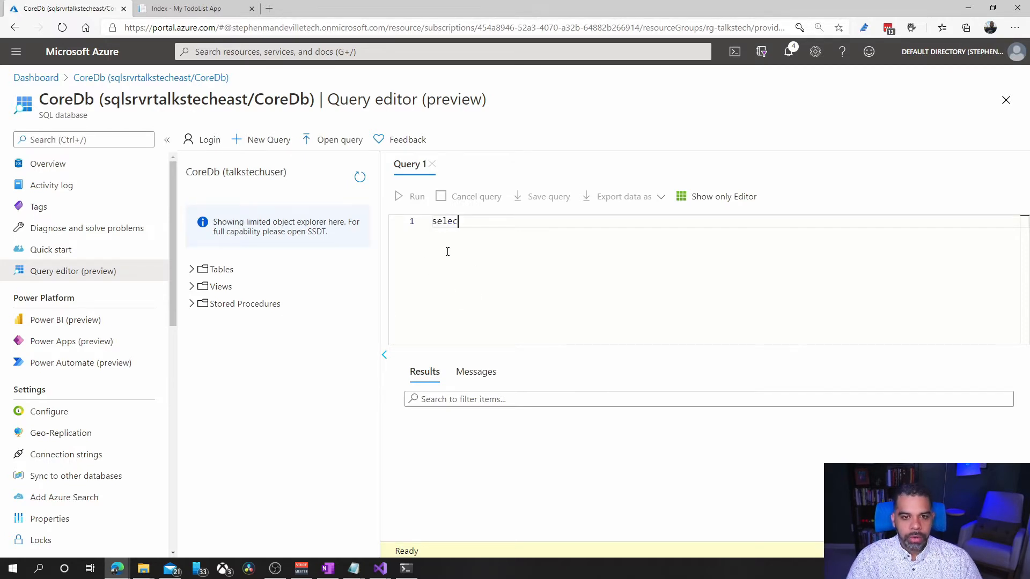
type("t * from T")
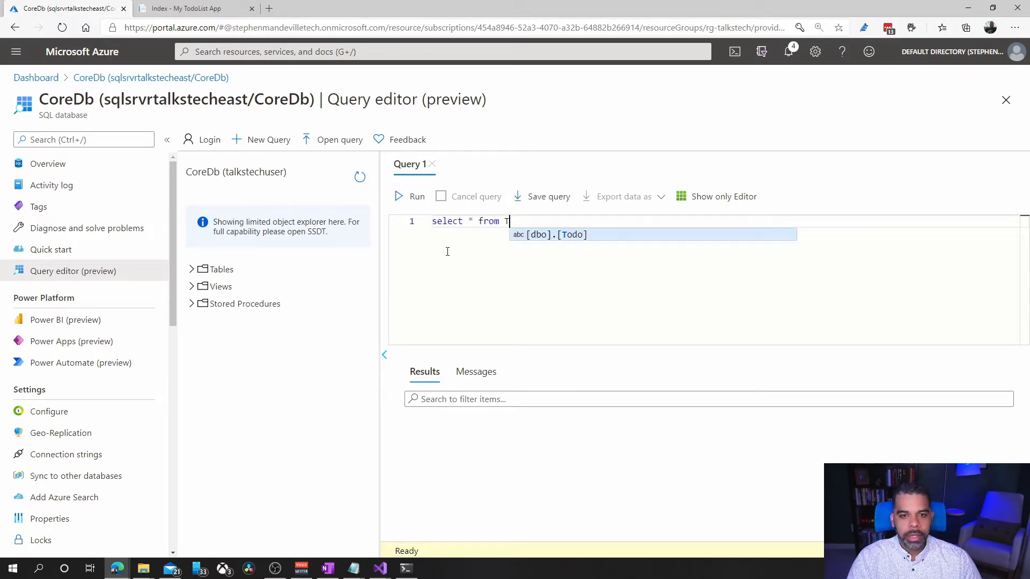
key("Tab")
left_click(399, 197)
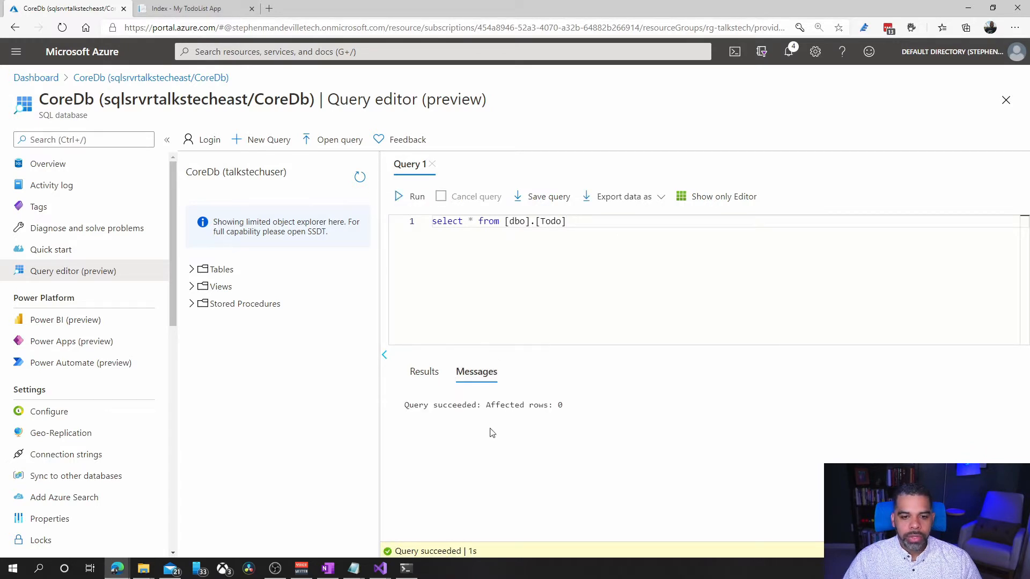
left_click(425, 374)
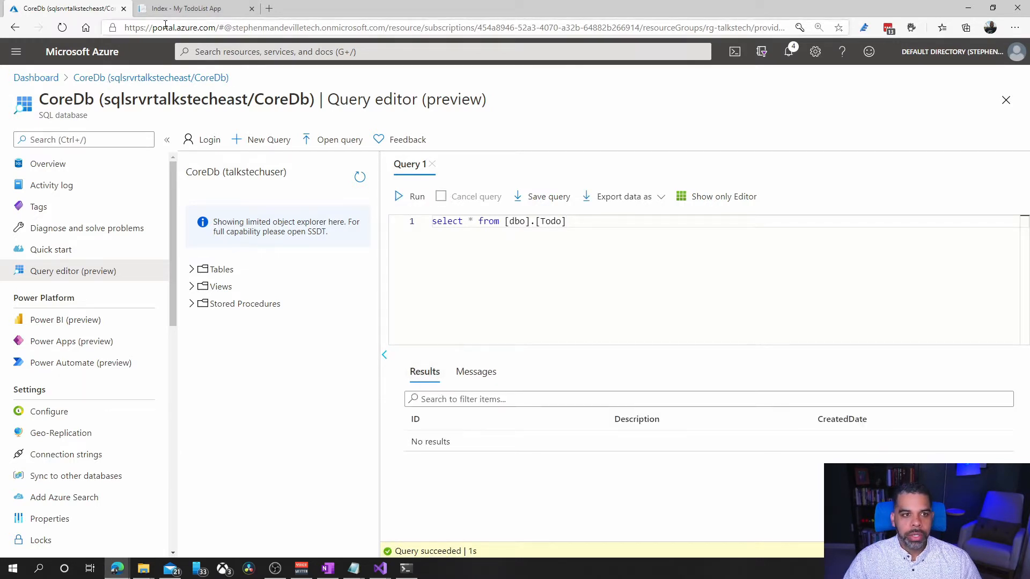
Create a todo with the description "Mow Lawn" and the created date 10/12/2020 in the East US TodoList app
left_click(187, 9)
left_click(214, 116)
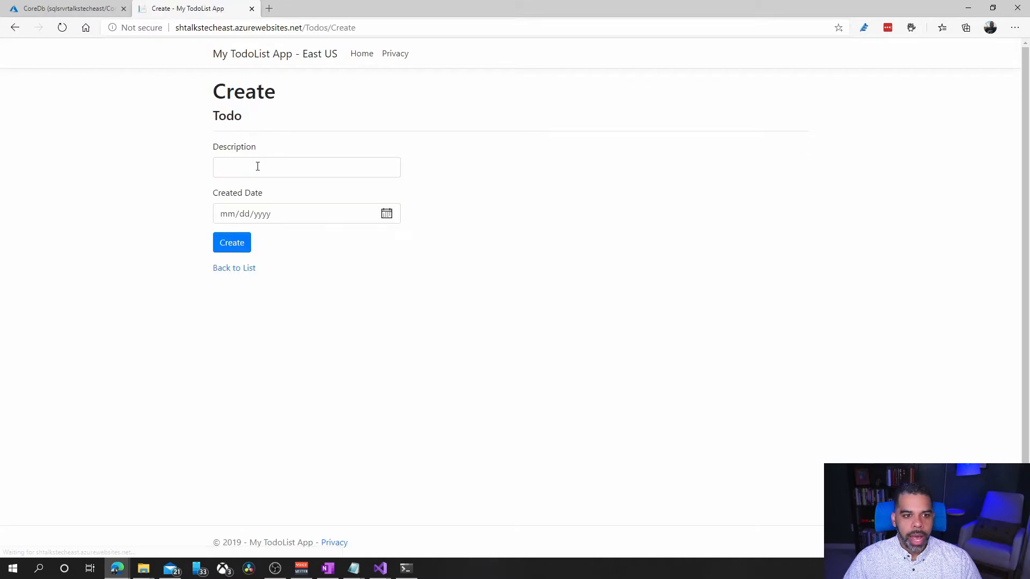
left_click(256, 166)
type("B")
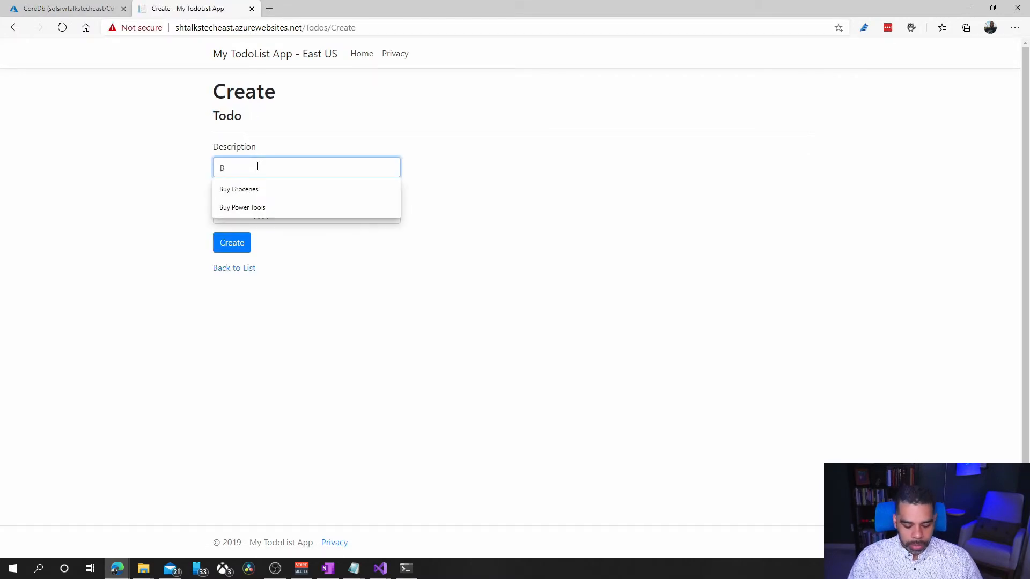
type("u")
key("BackSpace")
key("BackSpace")
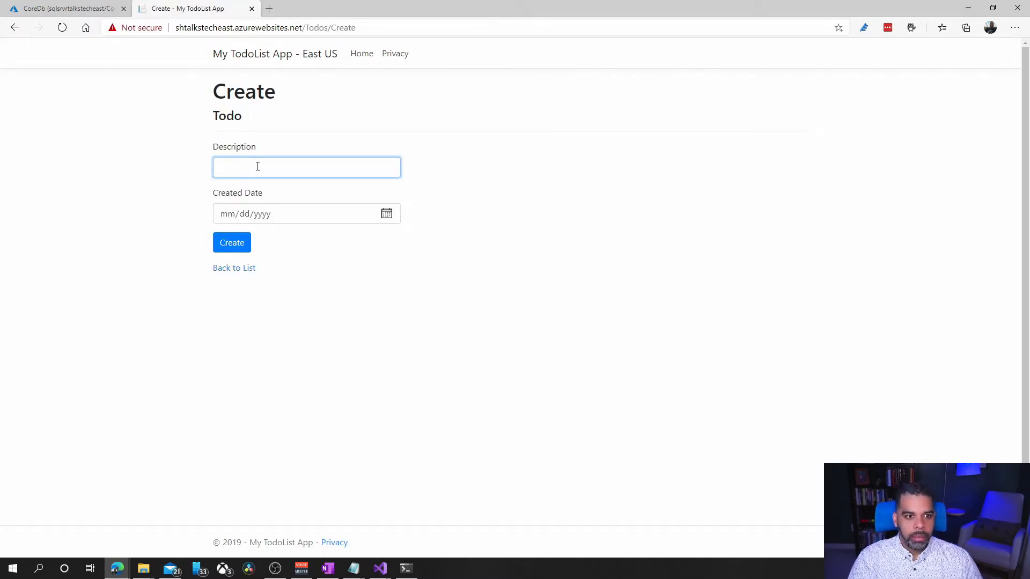
type("Mow Lawn")
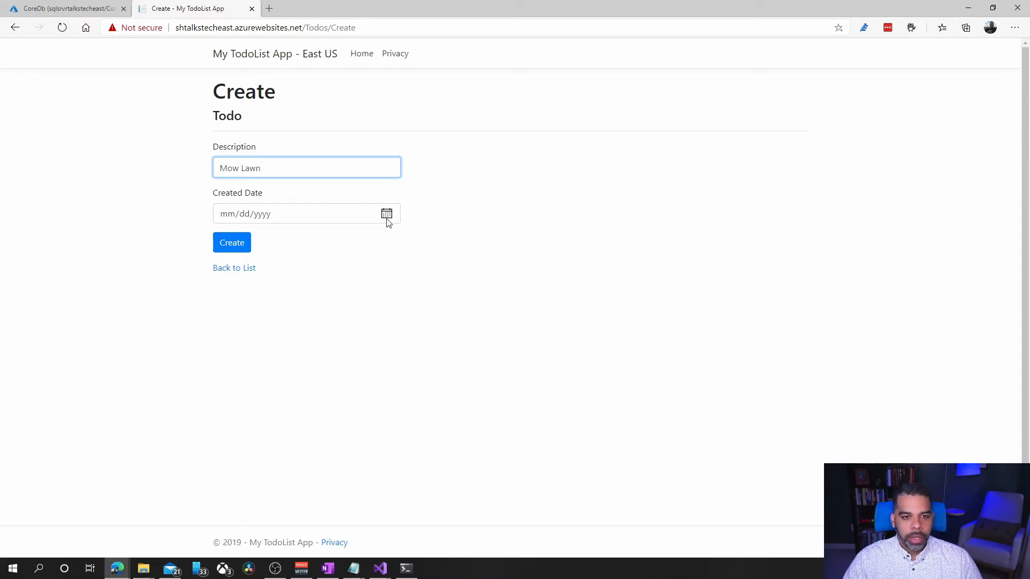
left_click(386, 213)
left_click(242, 304)
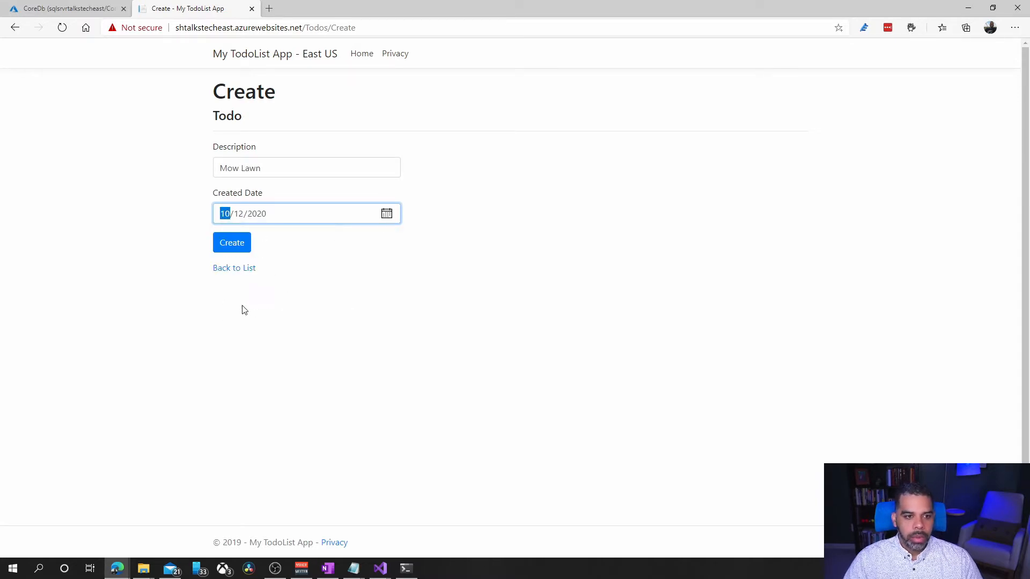
left_click(234, 251)
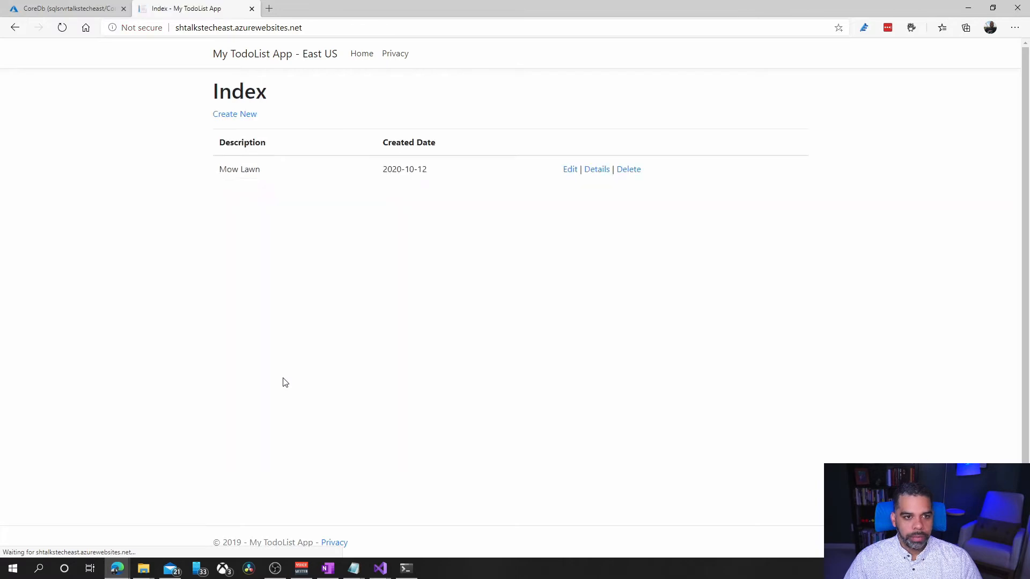
Rerun the Todo table query in the Azure portal to check for the new Mow Lawn record
left_click(91, 8)
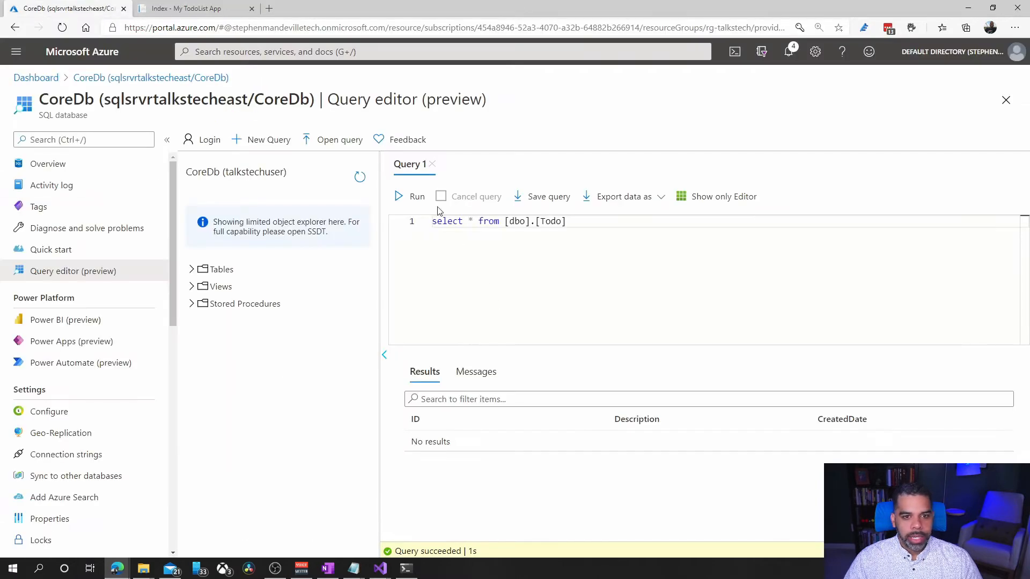
left_click(414, 197)
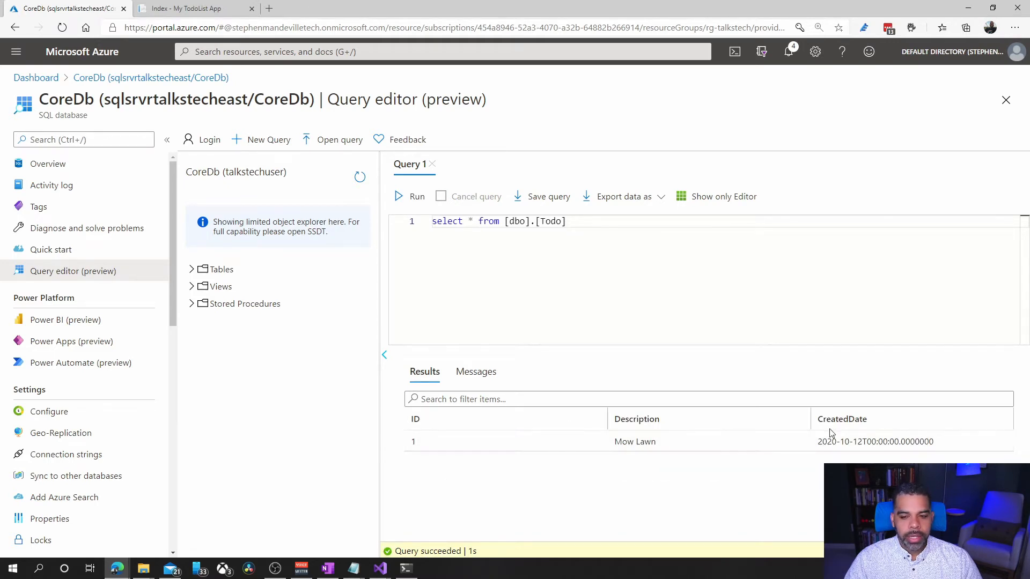
Delete the Mow Lawn item from the East US TodoList app
left_click(230, 8)
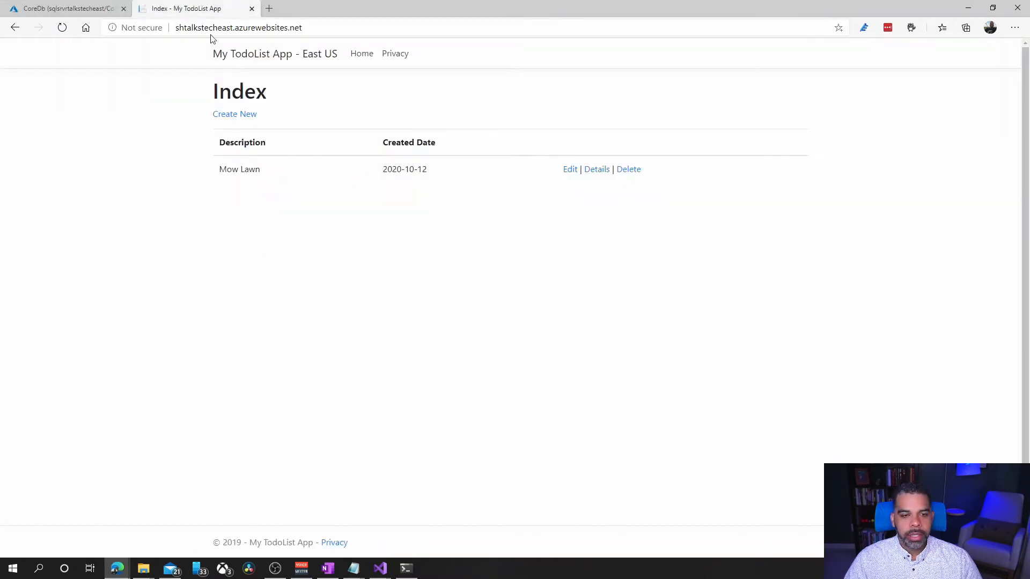
left_click(631, 169)
left_click(214, 221)
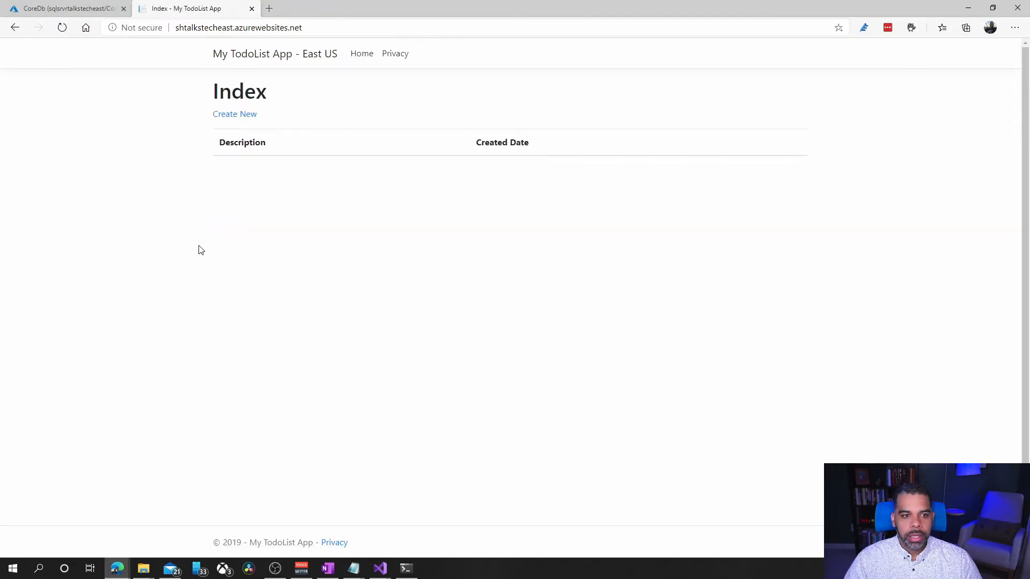
Rerun the Todo table query in the Azure portal and display the results to check the deletion
left_click(53, 13)
left_click(412, 197)
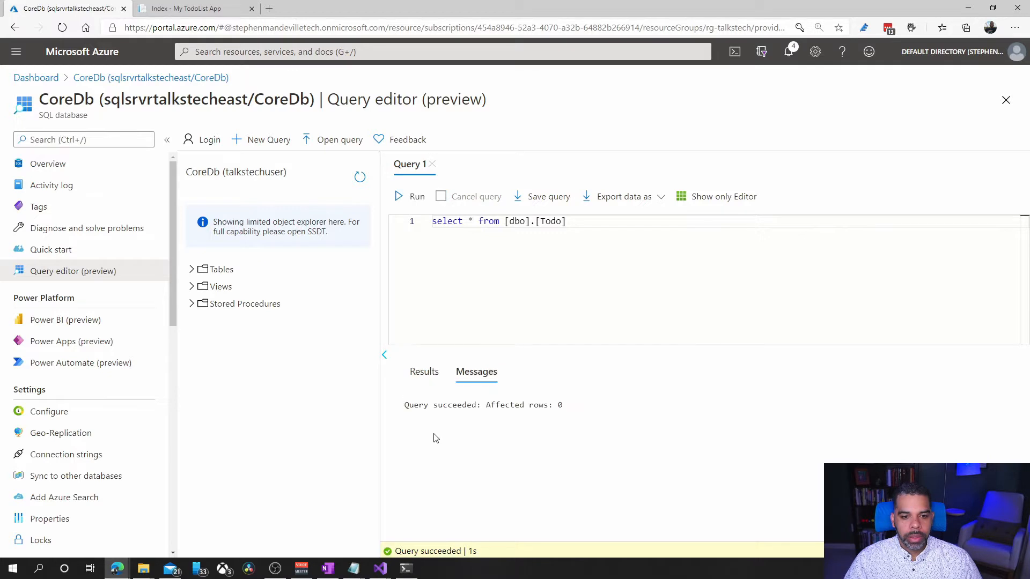
left_click(434, 385)
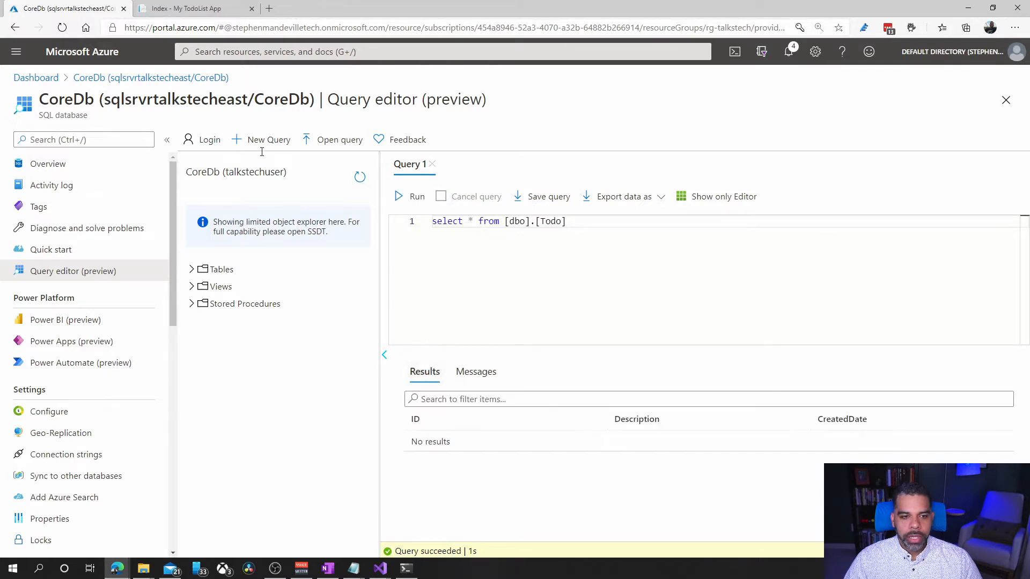
Create a todo with the description "Mow Lawn East" and the created date 10/12/2020 in the East US TodoList app
left_click(188, 8)
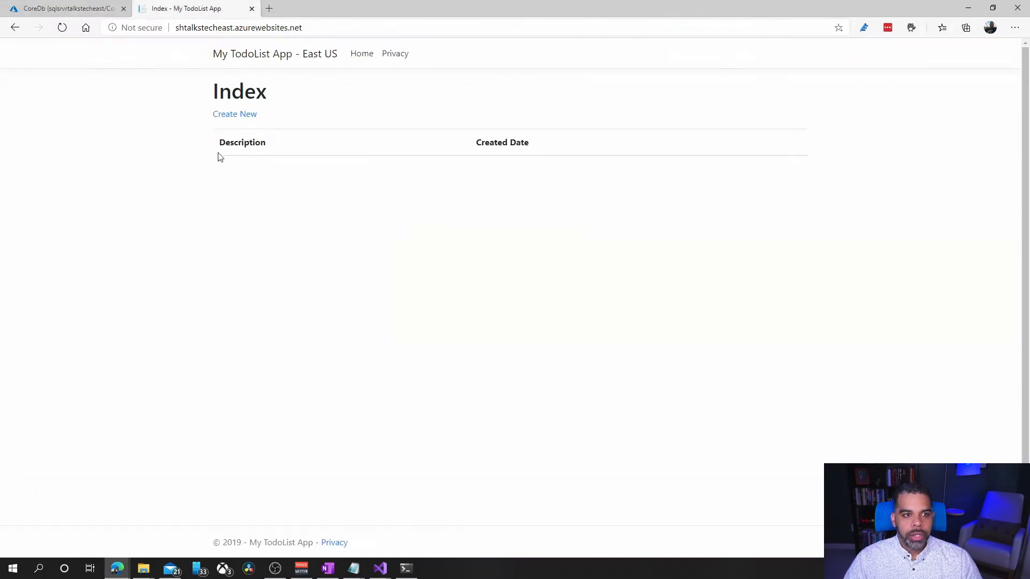
left_click(249, 122)
left_click(287, 167)
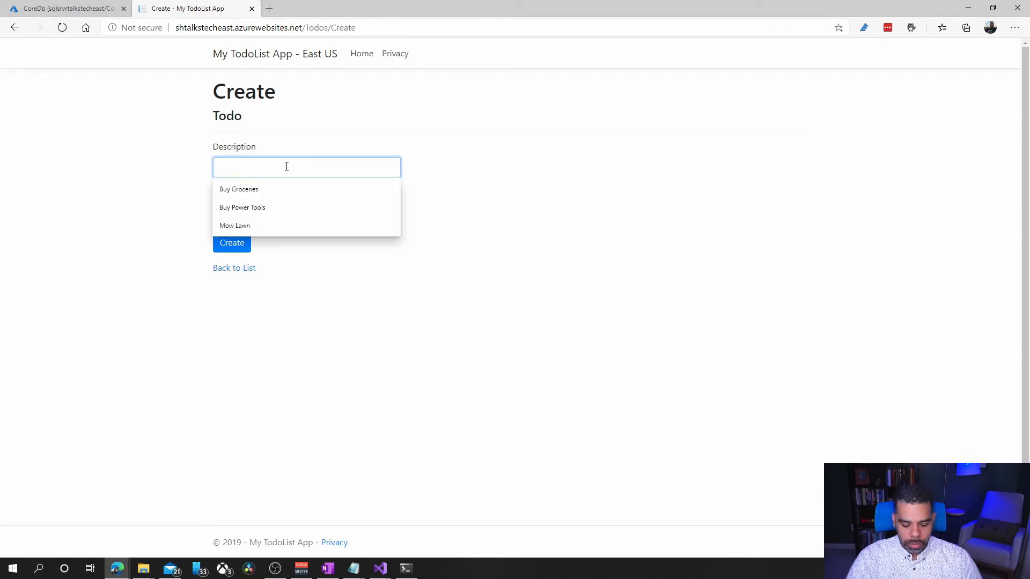
type("Mow Lawn East")
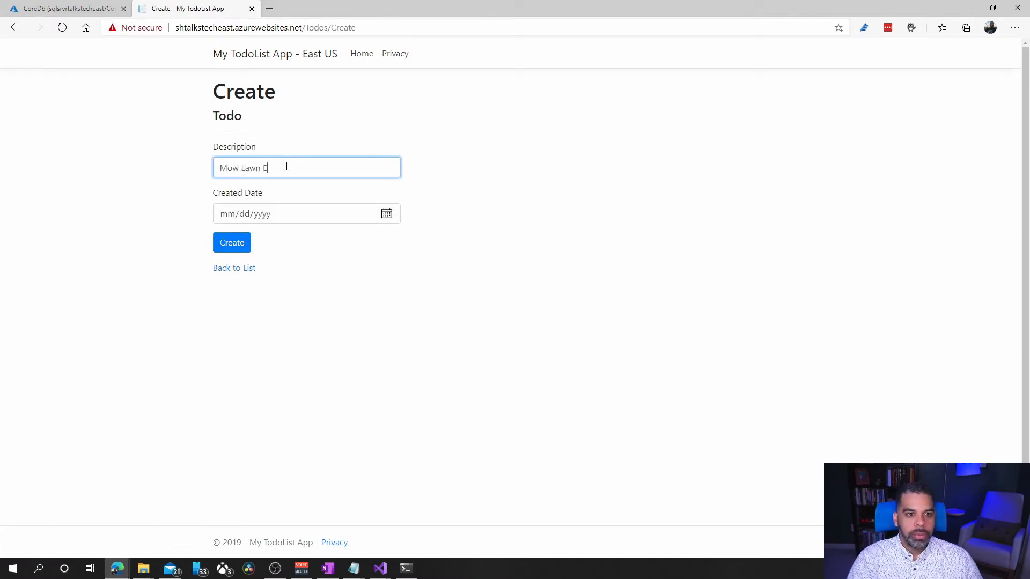
left_click(392, 219)
left_click(387, 214)
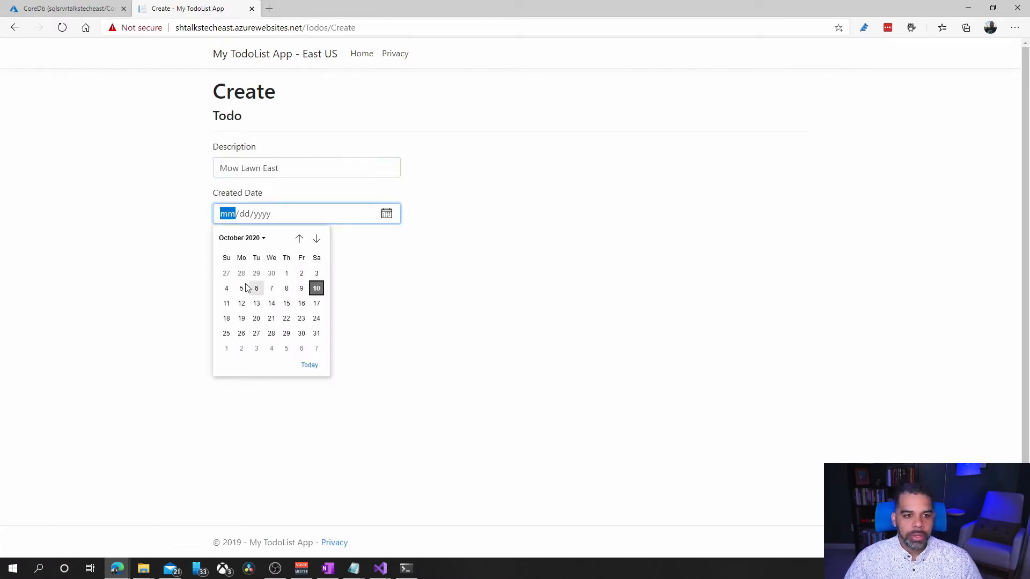
left_click(242, 304)
left_click(230, 241)
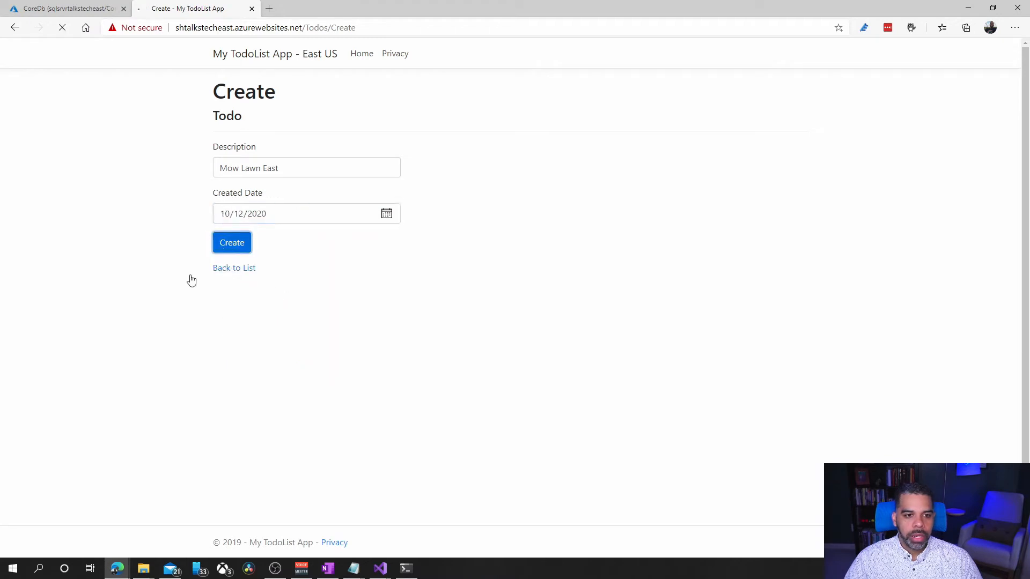
Rerun the Todo table query in the Azure portal to check for the new Mow Lawn East record
left_click(78, 8)
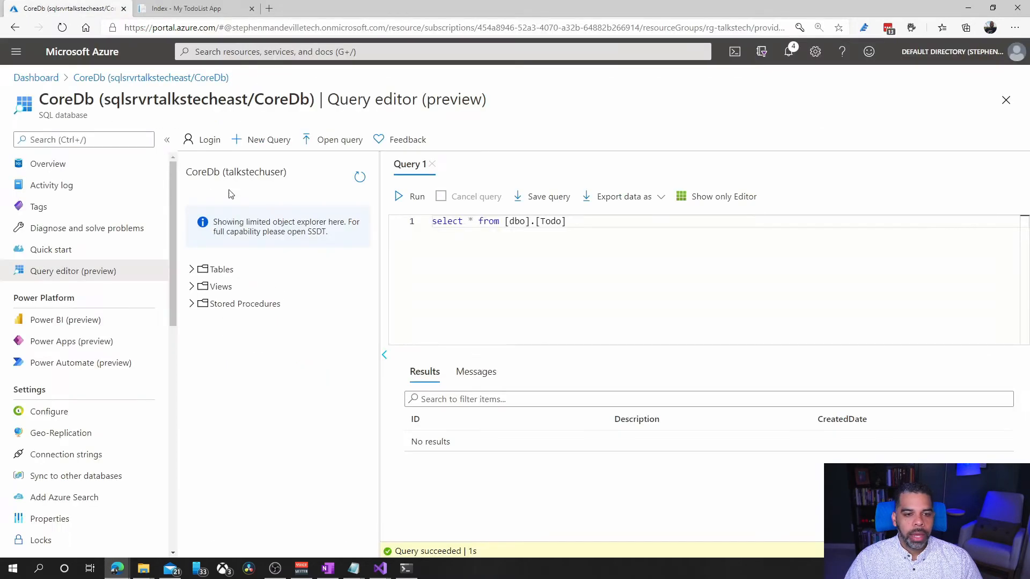
left_click(407, 198)
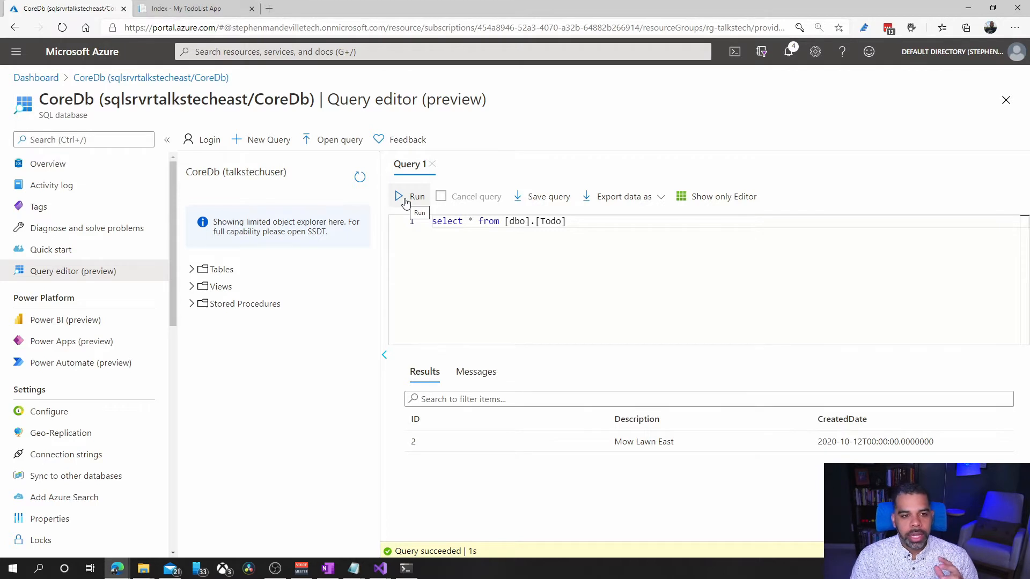
Open the East US TodoList app's health page at shtalkstecheast.azurewebsites.net/health
left_click(197, 8)
left_click(343, 30)
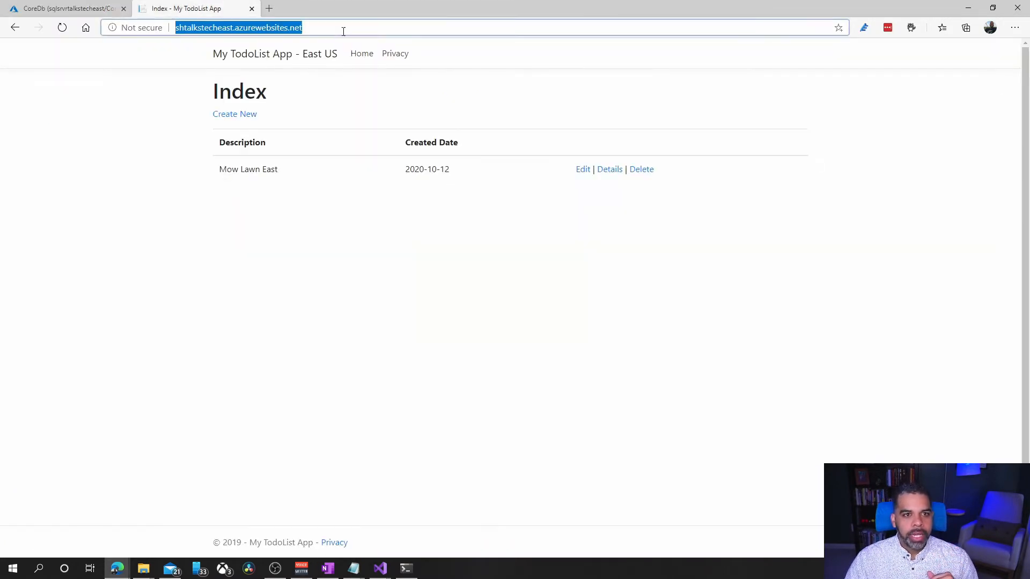
left_click(372, 28)
type("/health")
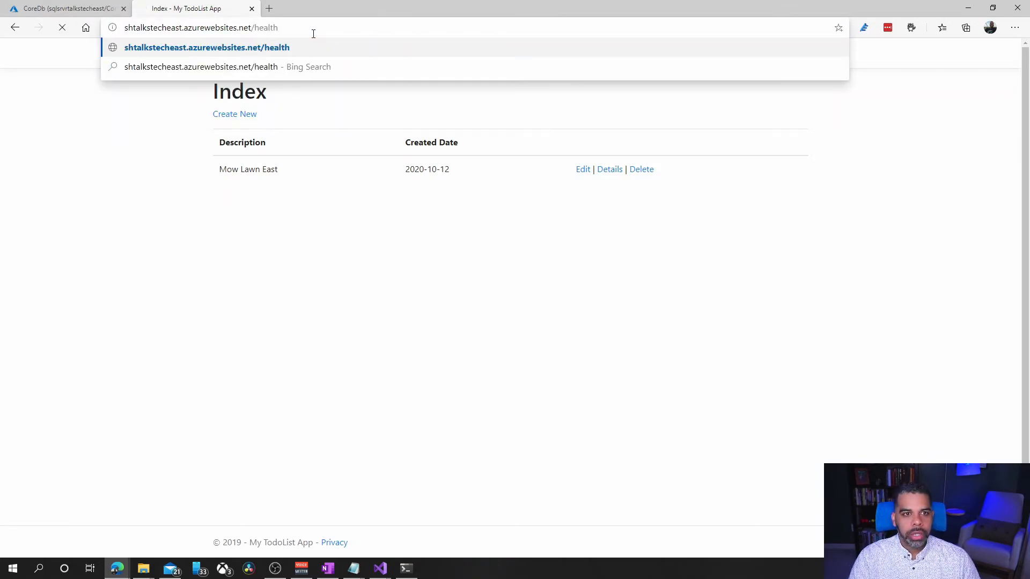
key("Return")
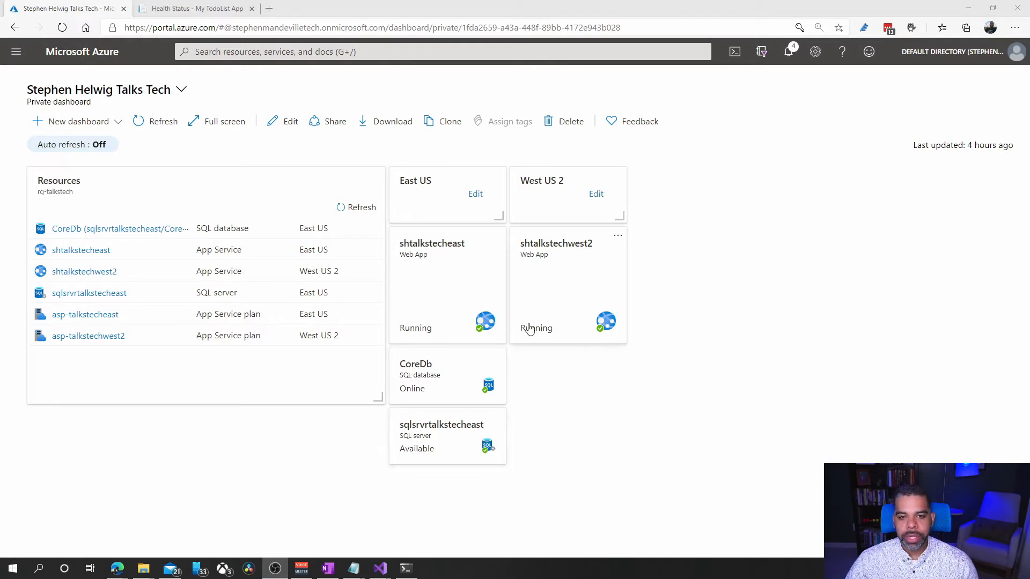
Open the configuration of the shtalkstechwest2 web app in the Azure portal and reveal its AzureRegion:Region value
left_click(557, 288)
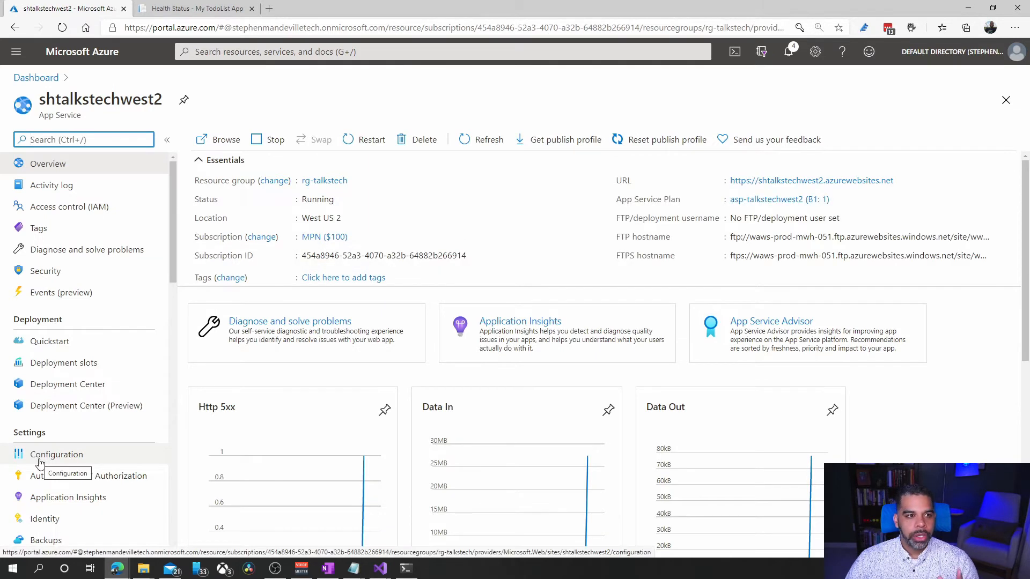
left_click(40, 462)
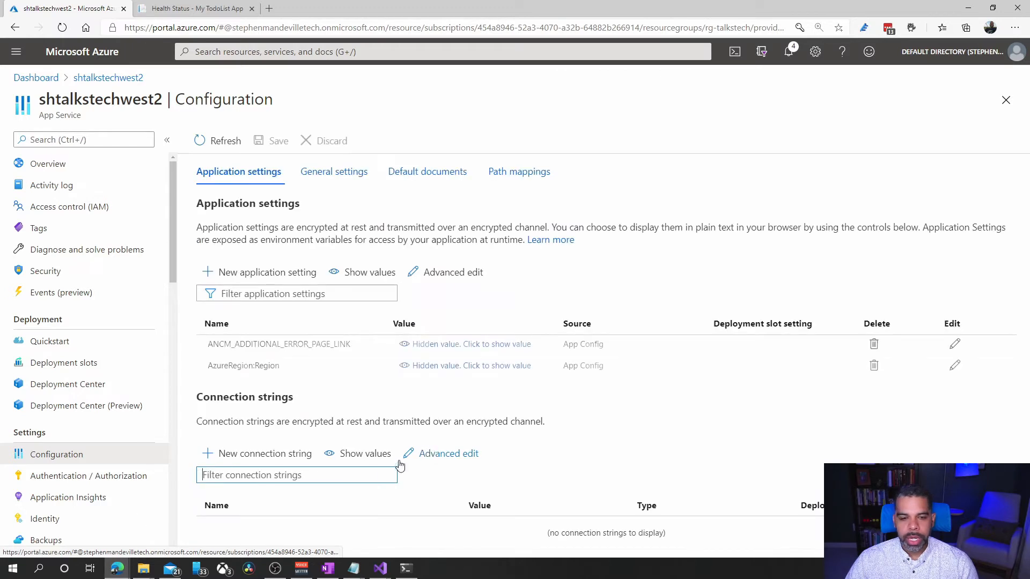
left_click(471, 367)
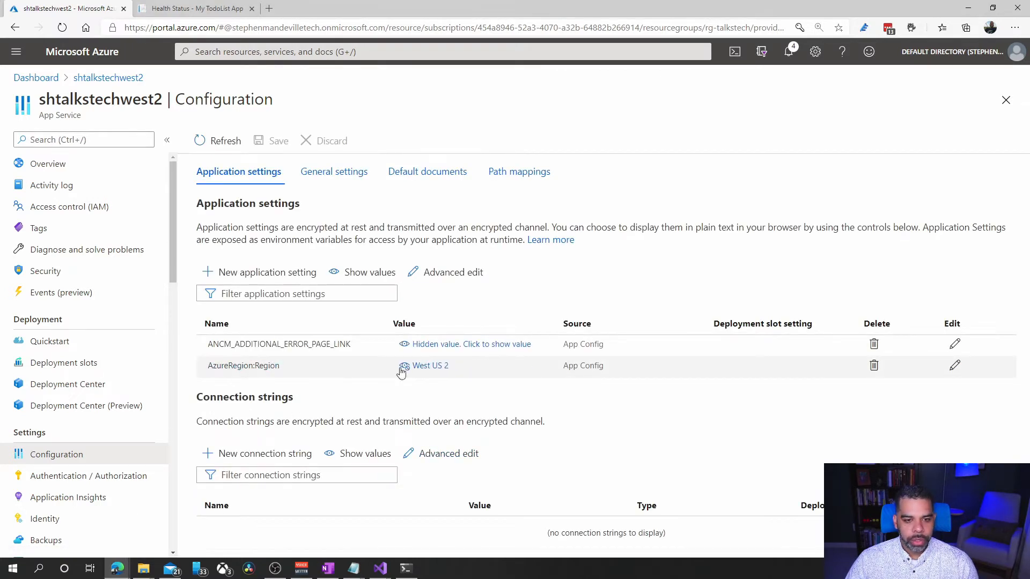
Add a MySQL-type connection string named MyDbConnection to shtalkstechwest2, entering the CoreDb connection string with the database password, save it and return to the overview
left_click(277, 453)
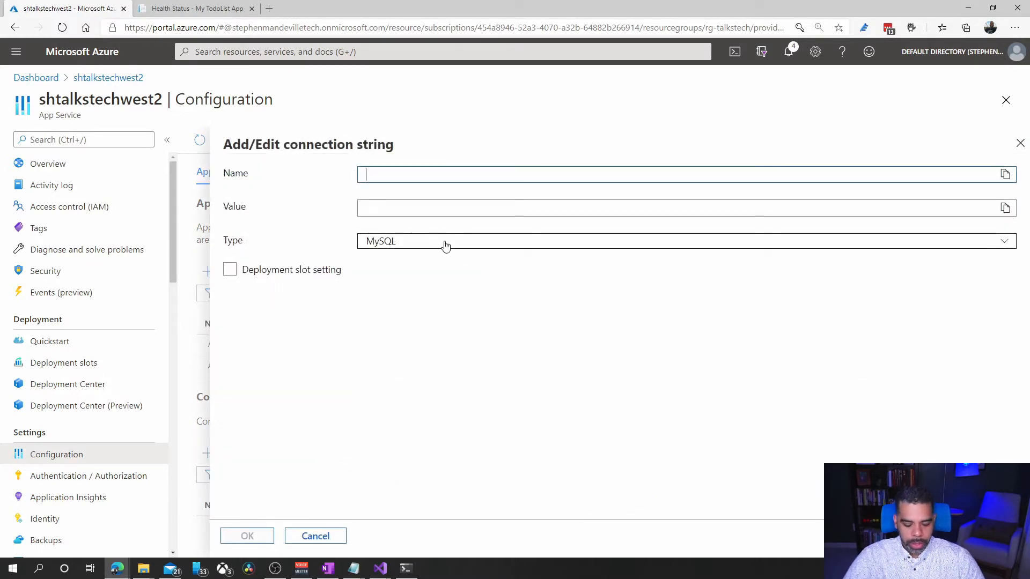
type("MyDb")
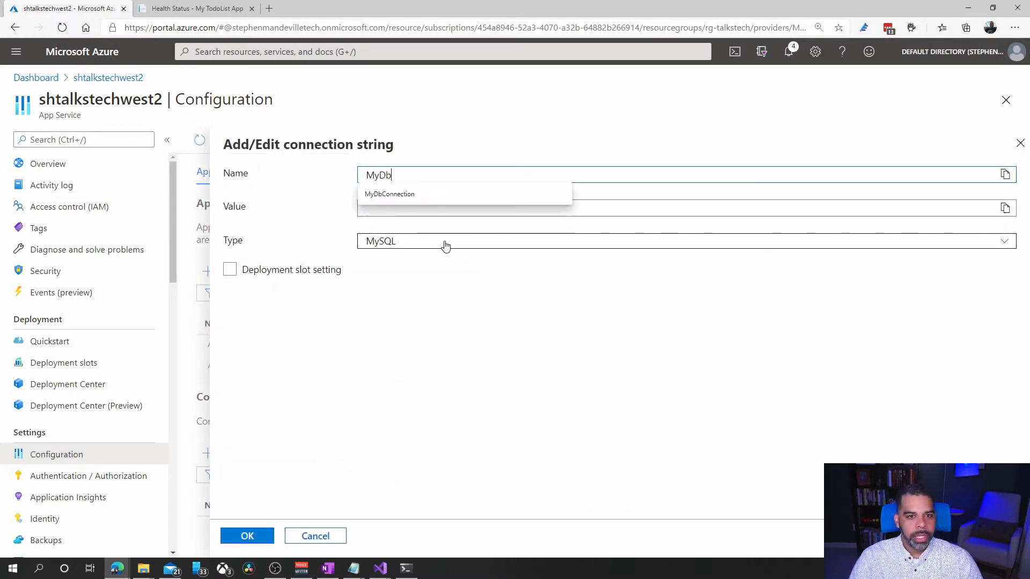
left_click(431, 203)
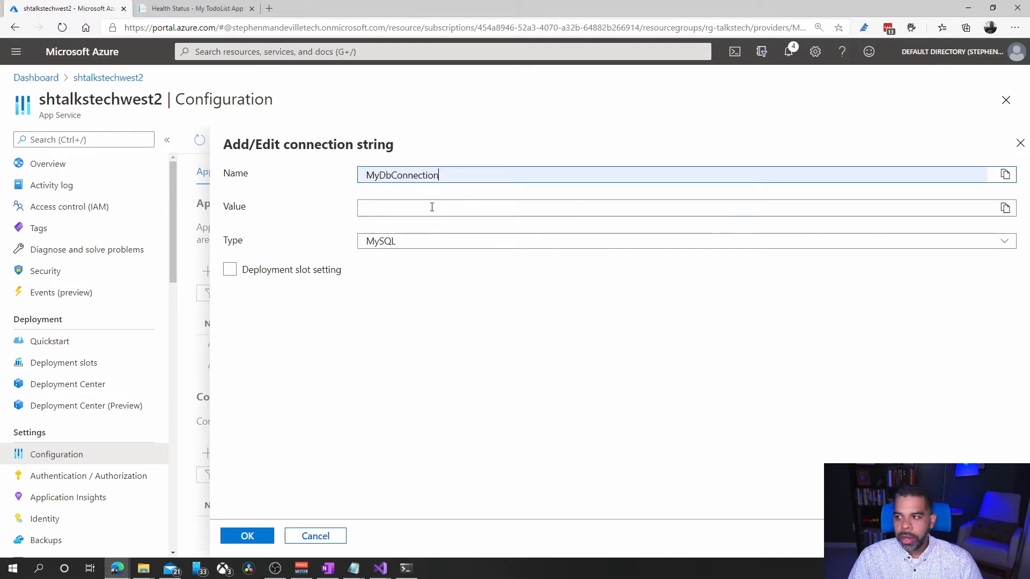
left_click(432, 207)
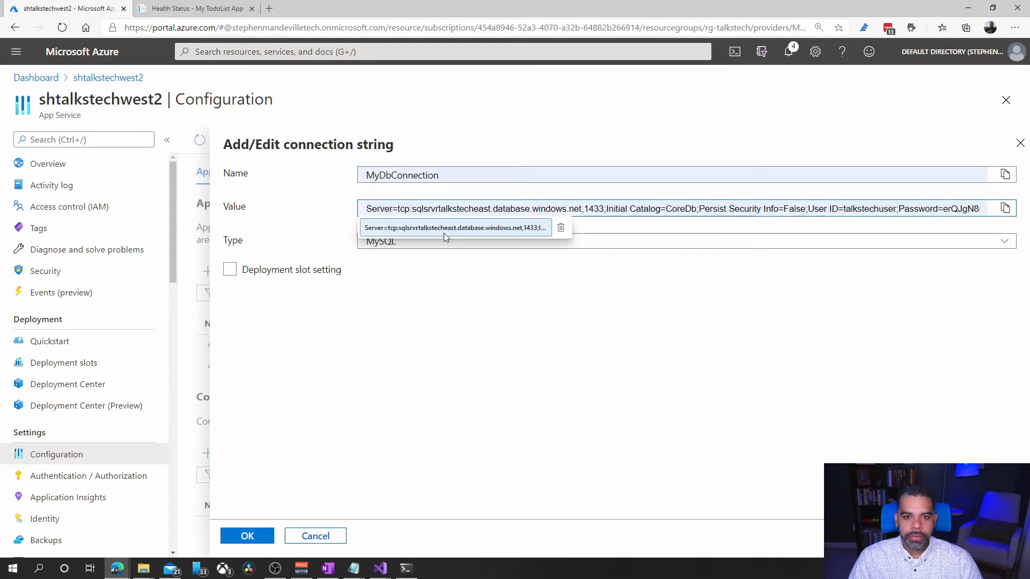
left_click(443, 227)
left_click(237, 539)
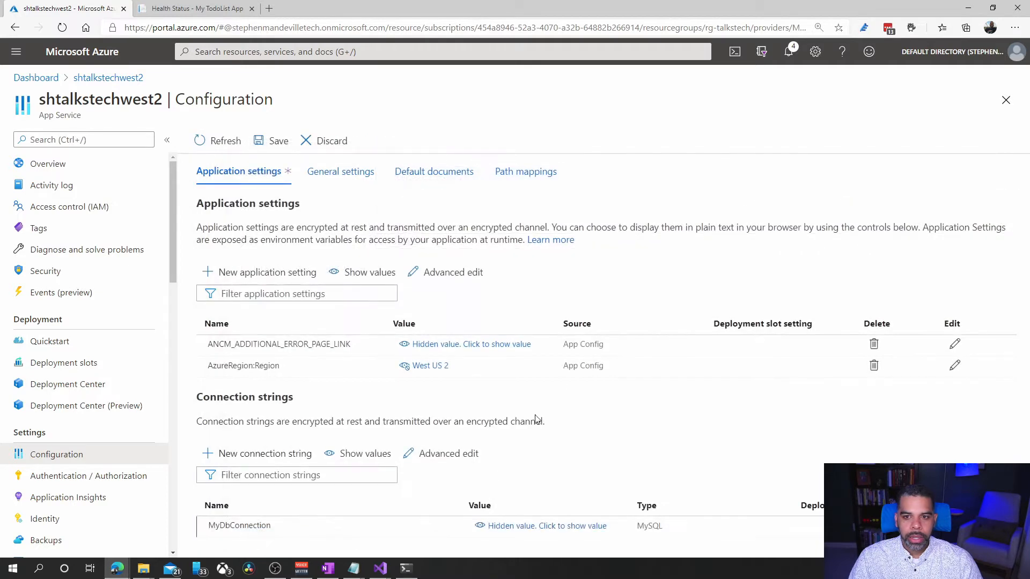
left_click(263, 143)
left_click(231, 220)
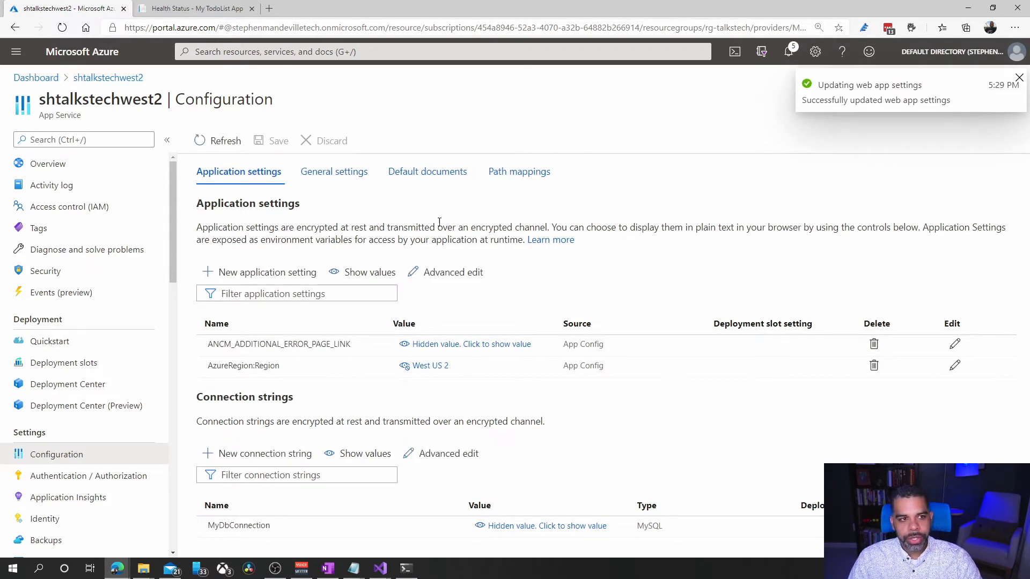
left_click(119, 166)
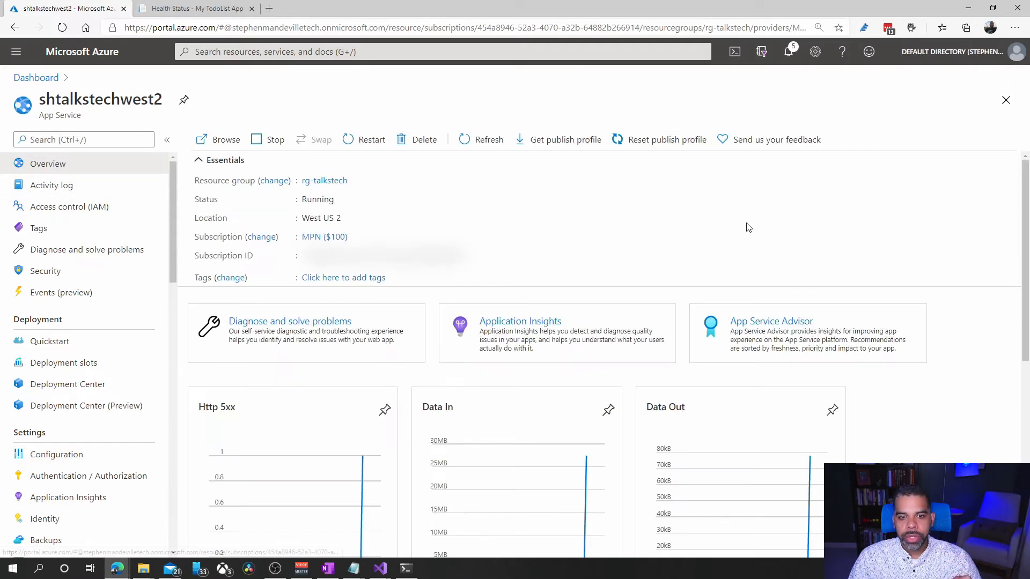
Switch to Visual Studio, uncomment the dbConnection and DbServerName lines in the Index method of HealthController.cs, and save the file
left_click(966, 12)
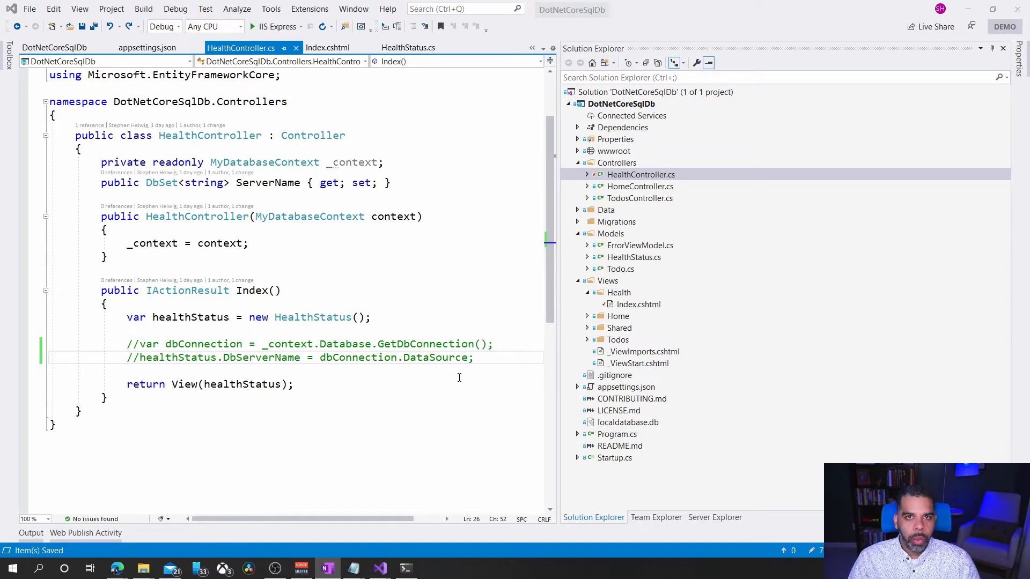
left_click_drag(485, 359, 50, 344)
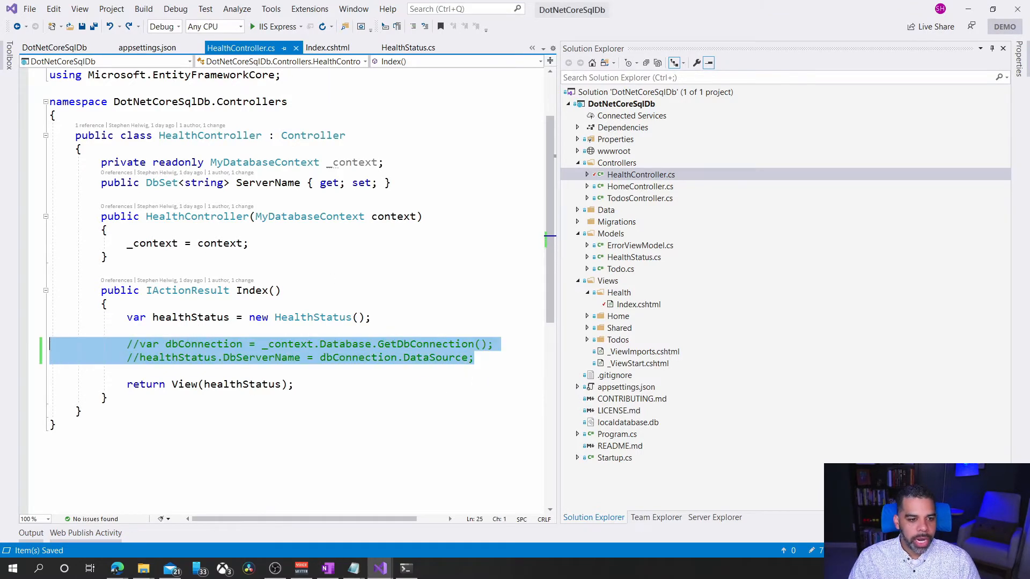
key("ctrl+k")
key("ctrl+u")
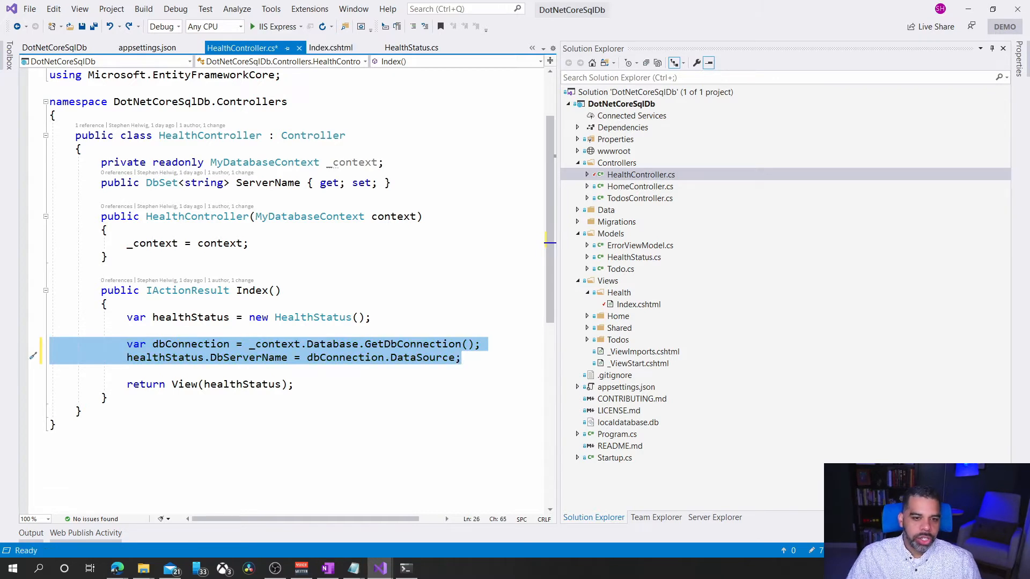
key("ctrl+s")
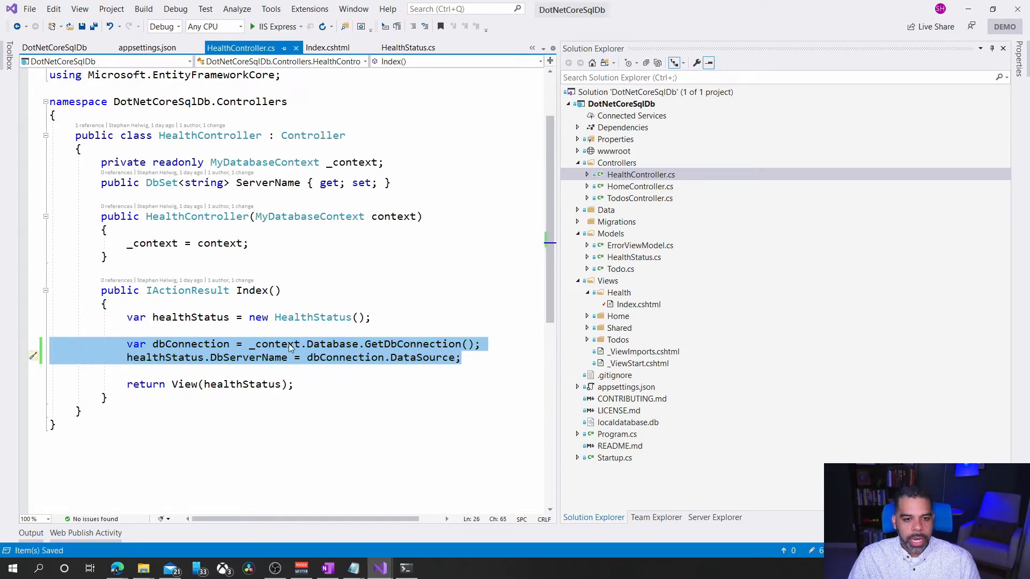
Review the HealthStatus.cs model, then uncomment the Current Database block in the Health view's Index.cshtml and save it
left_click(398, 47)
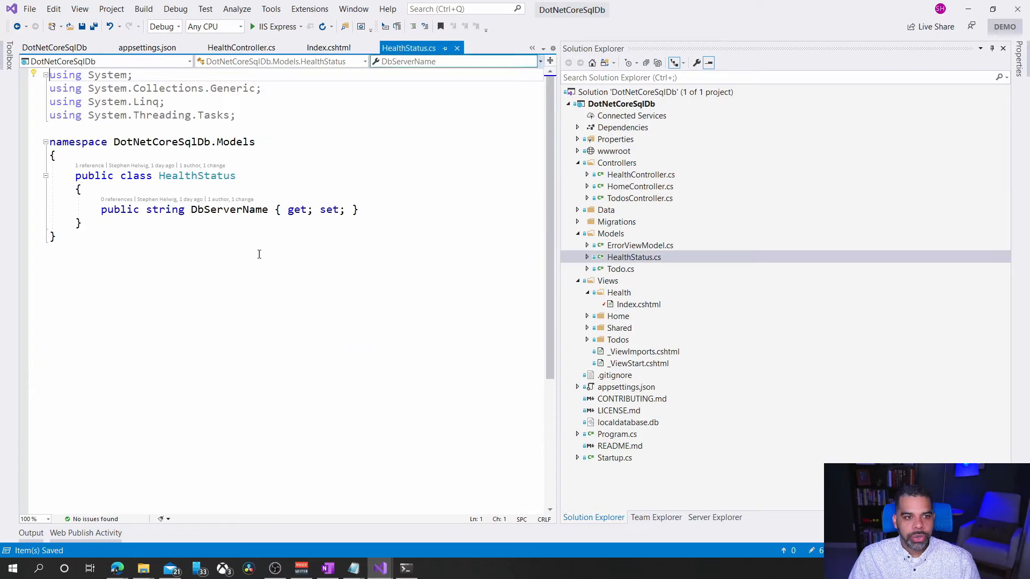
left_click(327, 48)
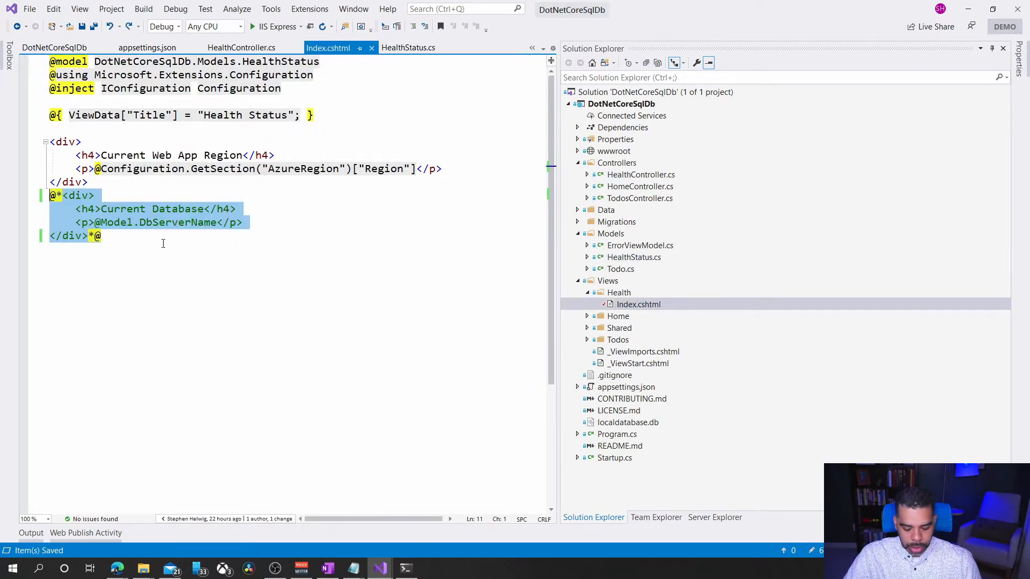
key("ctrl+k")
key("ctrl+u")
key("ctrl+s")
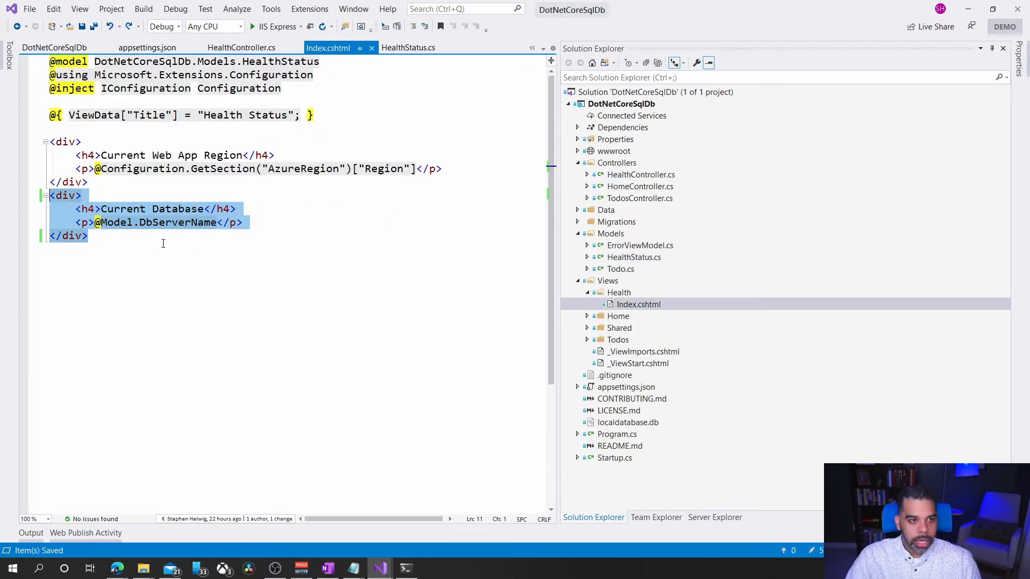
Create an Azure App Service (Windows) publish profile for shtalkstechwest2 in rg-talkstech and publish the DotNetCoreSqlDb project with it
right_click(615, 107)
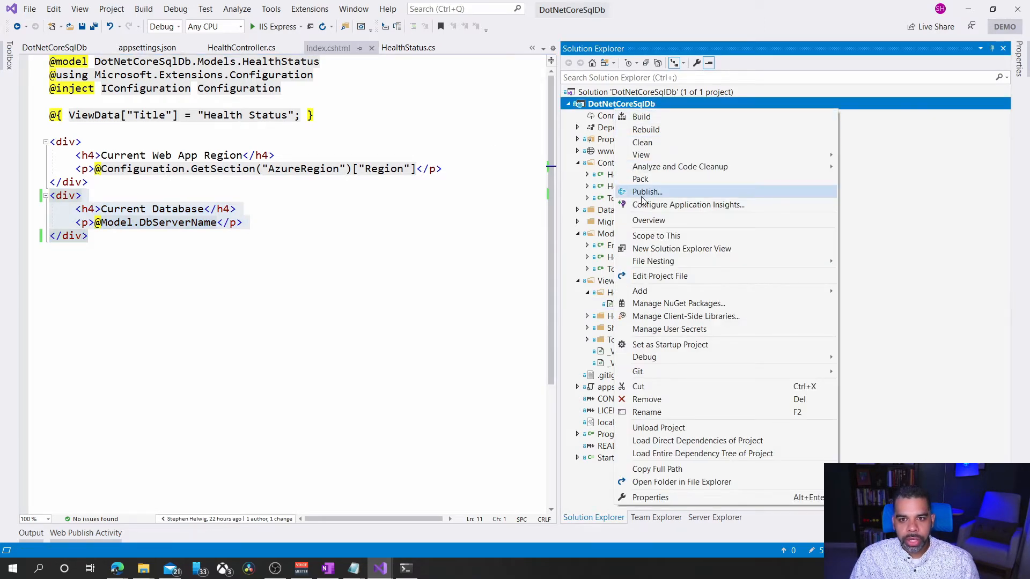
left_click(642, 196)
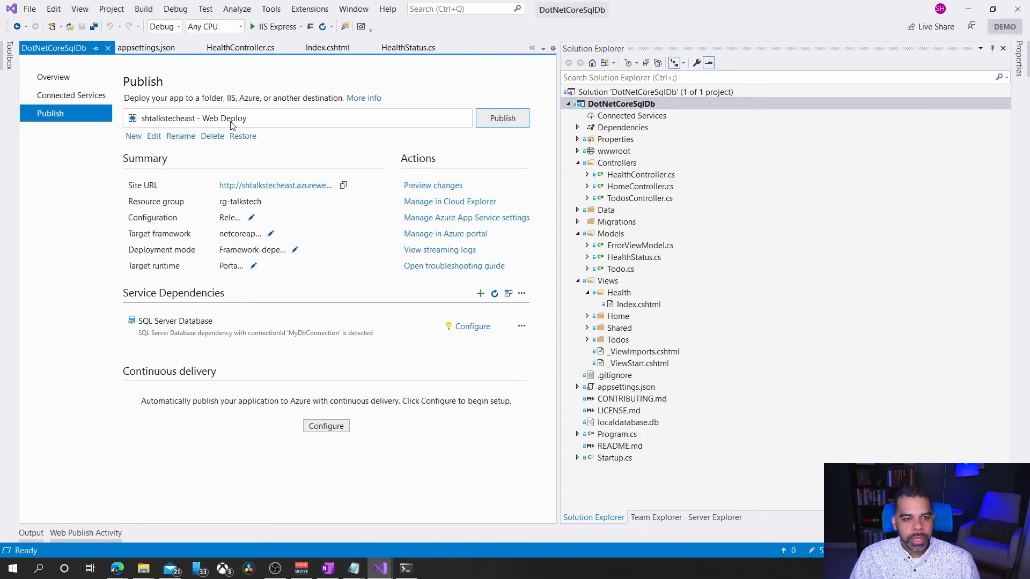
left_click(134, 137)
left_click(628, 418)
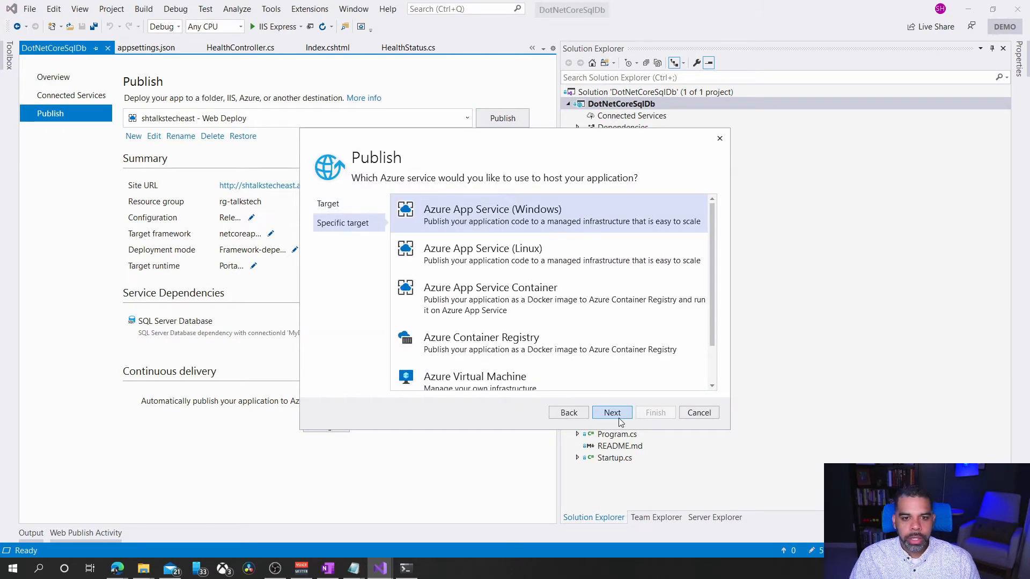
left_click(612, 414)
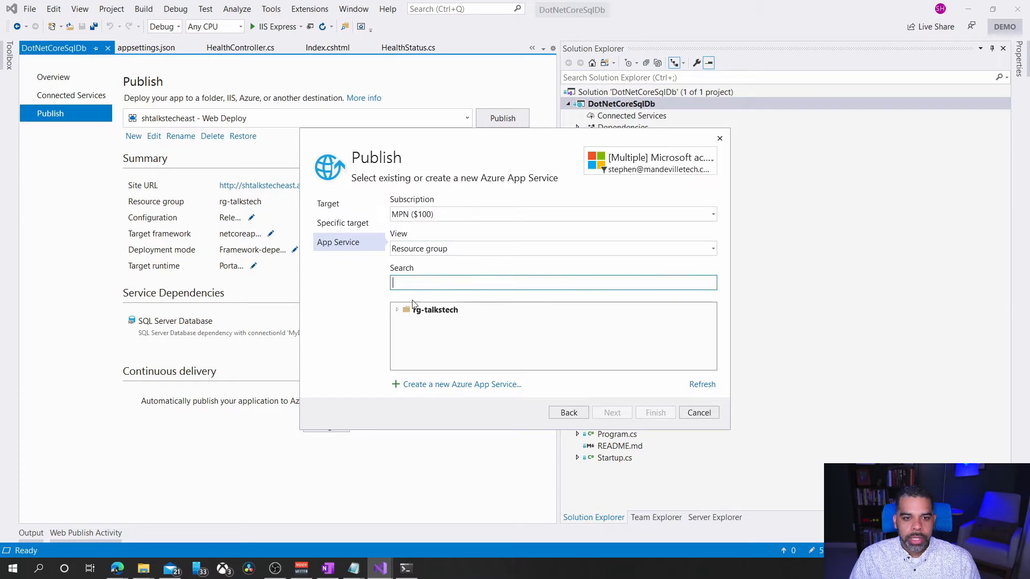
left_click(400, 312)
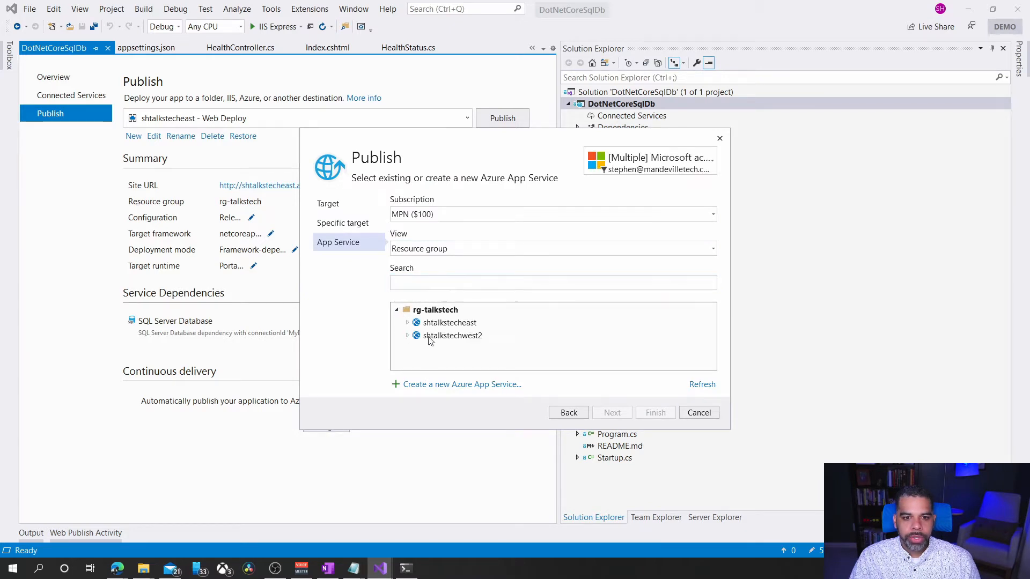
left_click(452, 338)
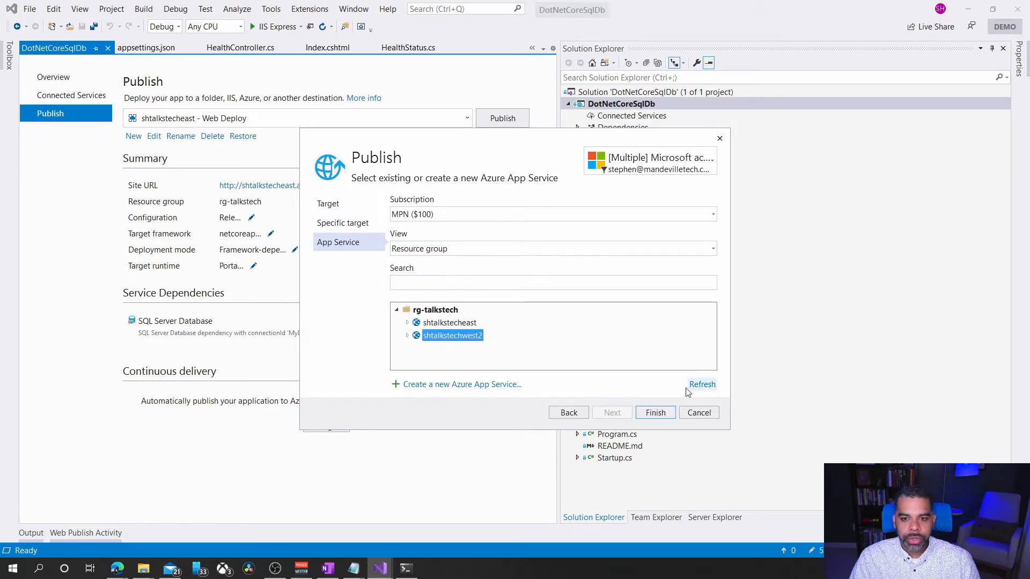
left_click(655, 412)
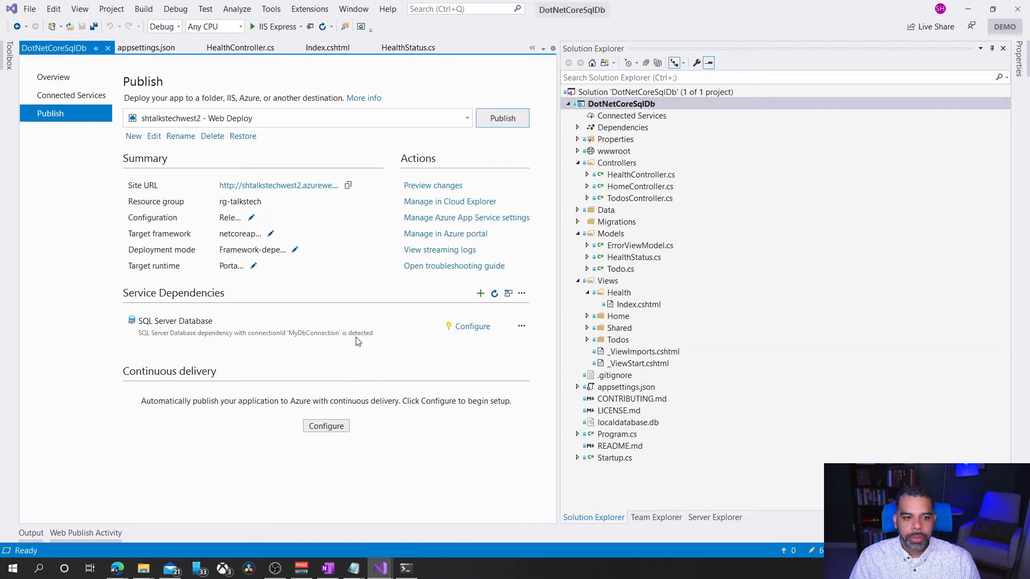
left_click(499, 120)
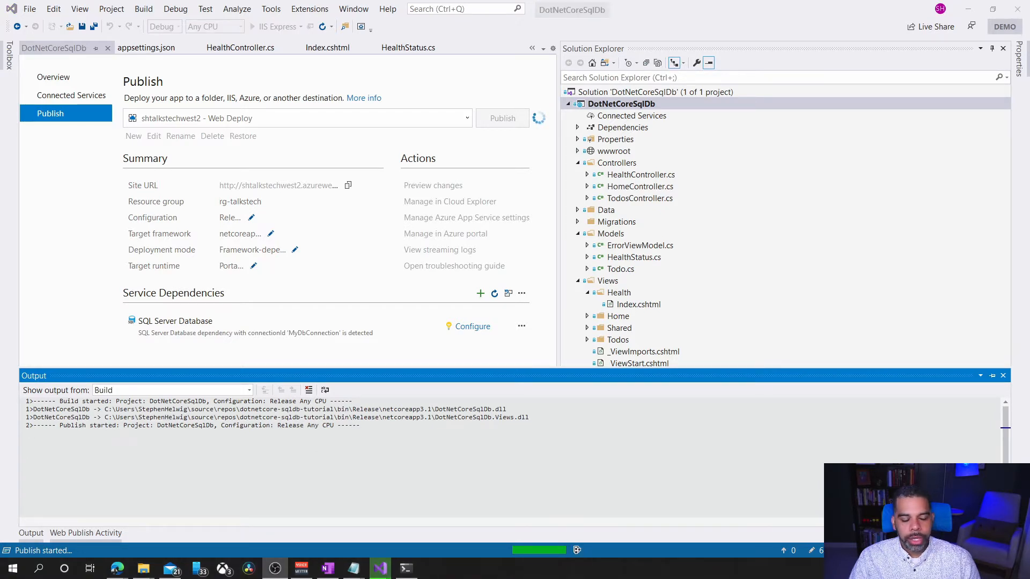
Switch to the browser and create a todo named Mow Lawn West dated 10/13/2020 in the West US 2 app
key("alt+Tab")
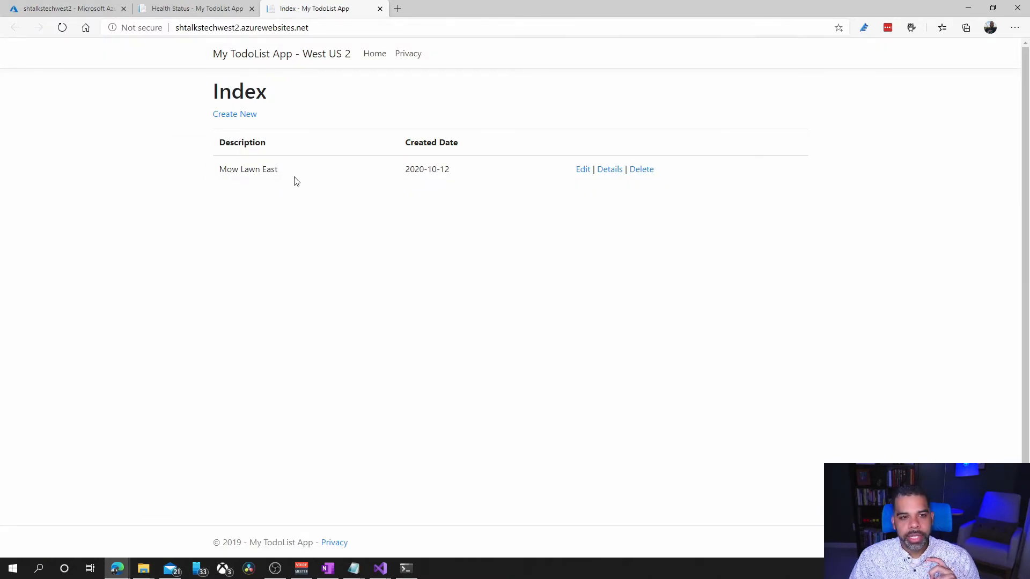
left_click(225, 114)
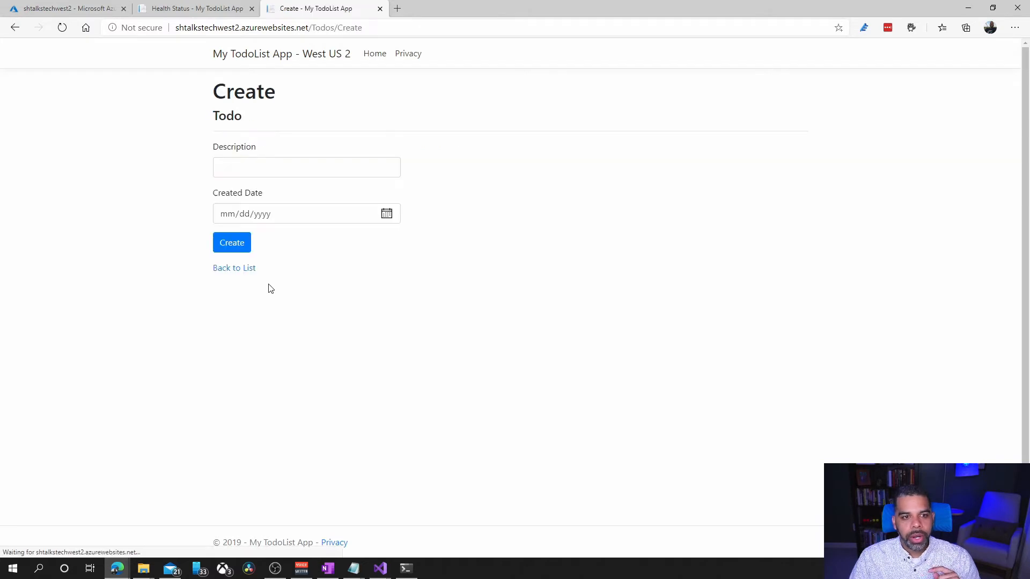
left_click(260, 168)
type("Mo")
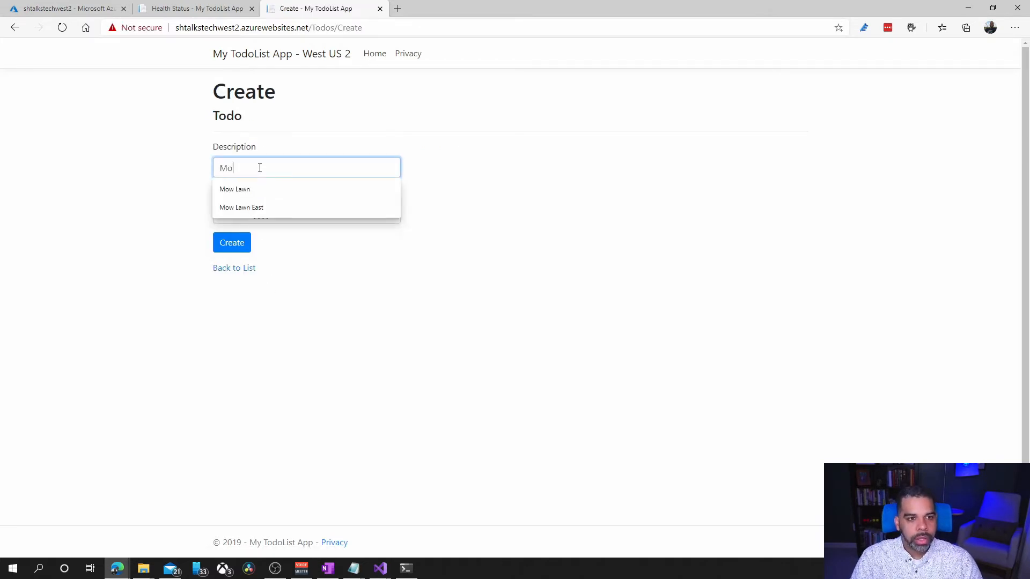
type("w Lawn West")
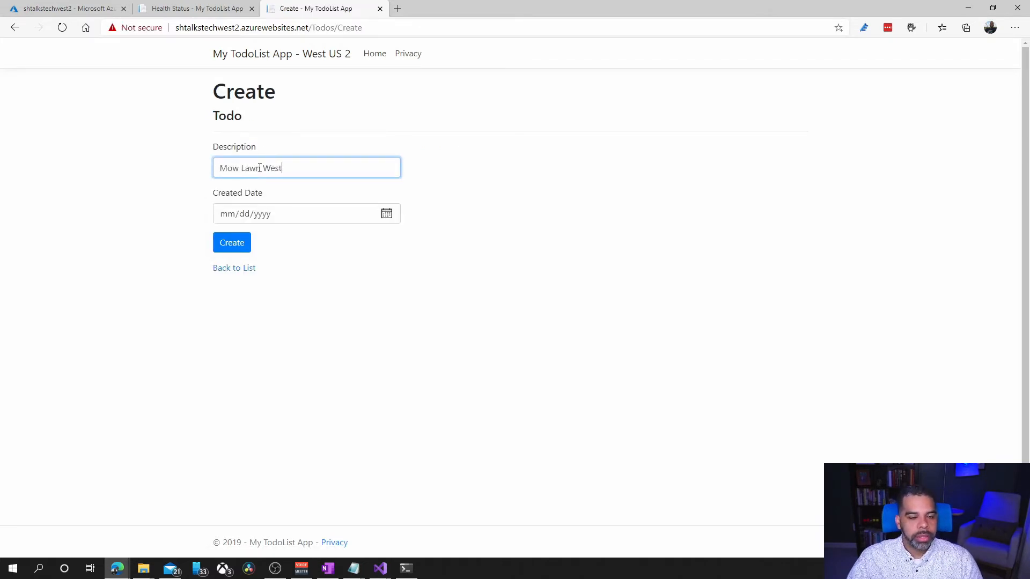
left_click(387, 214)
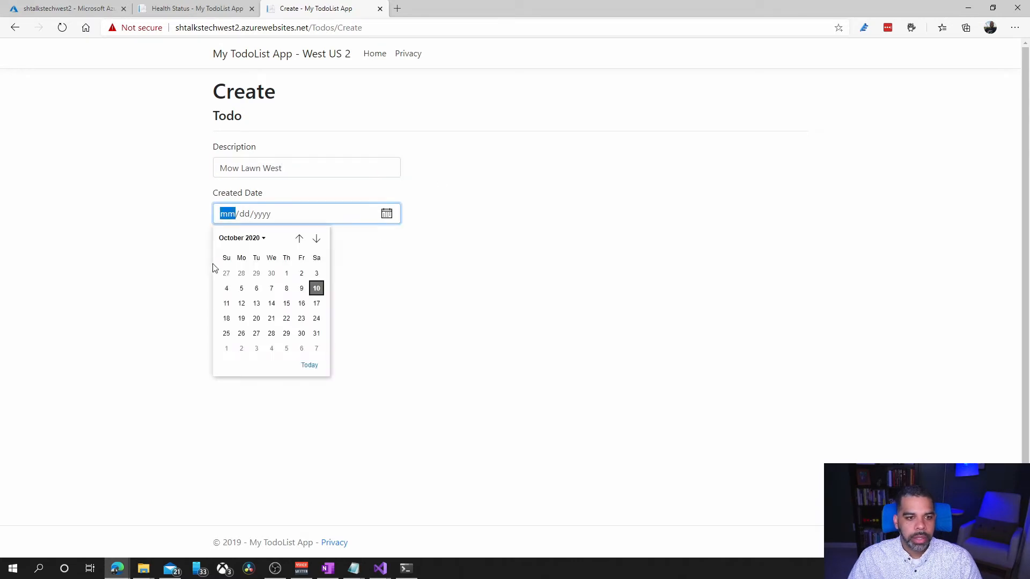
left_click(256, 303)
left_click(242, 246)
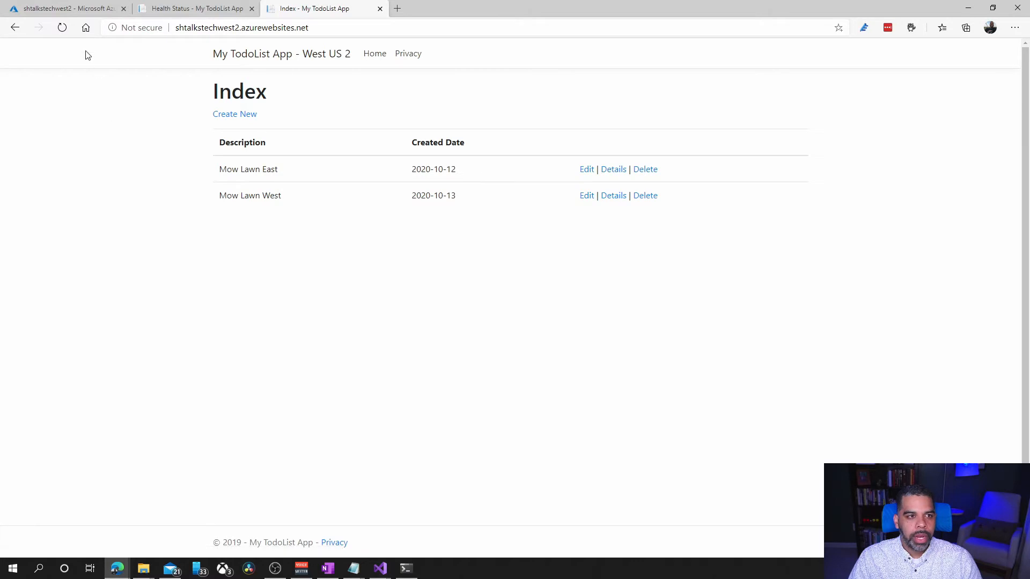
Open the CoreDb database's query editor from the Azure portal dashboard and log in with the SQL server password
left_click(67, 8)
left_click(36, 78)
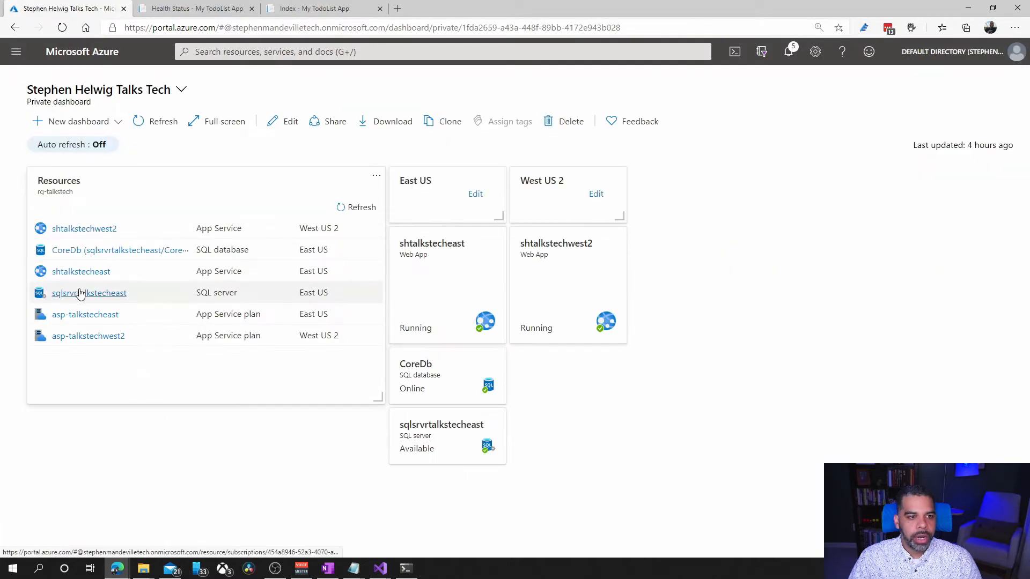
left_click(455, 379)
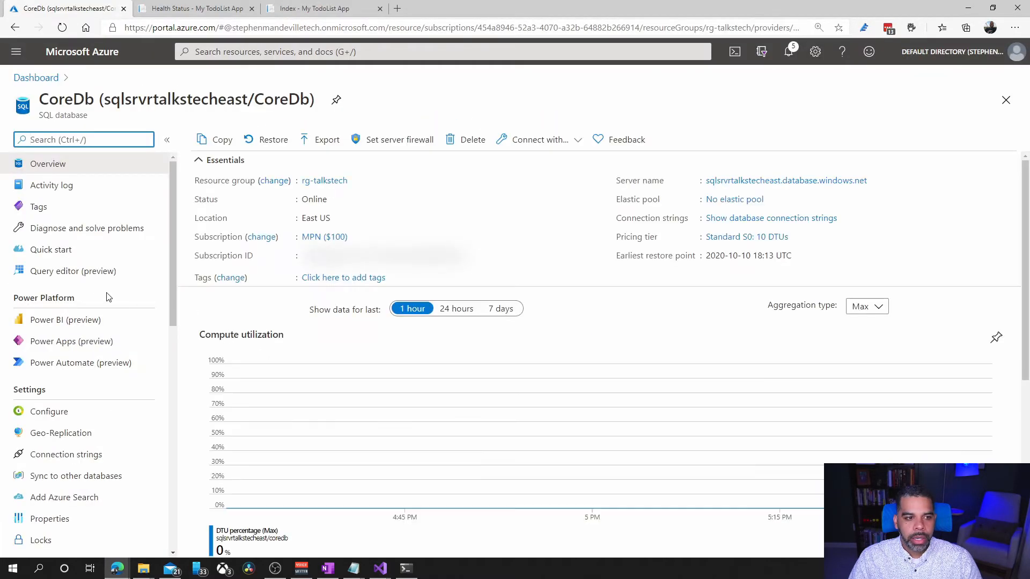
left_click(73, 271)
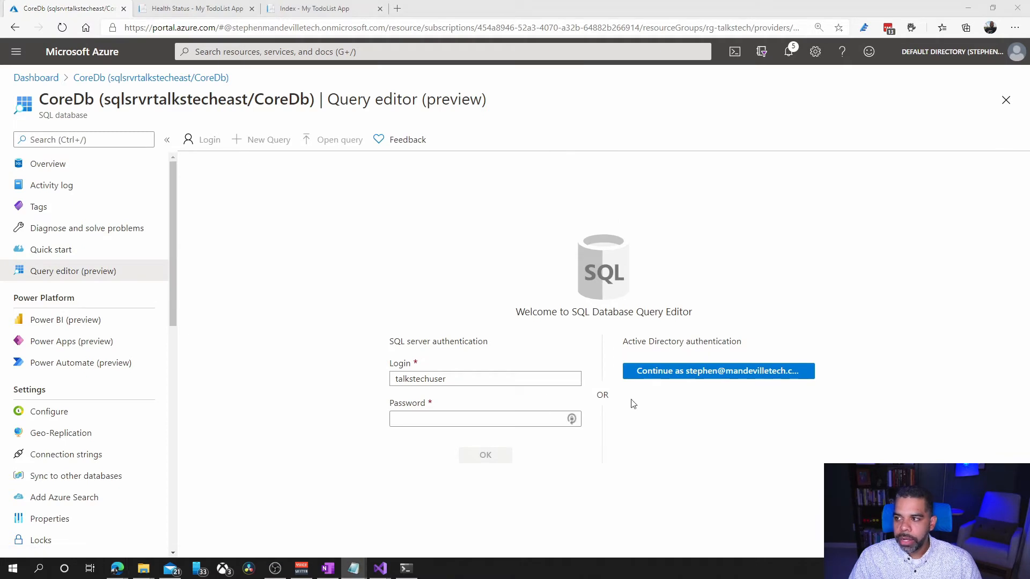
left_click(433, 420)
key("ctrl+v")
key("Return")
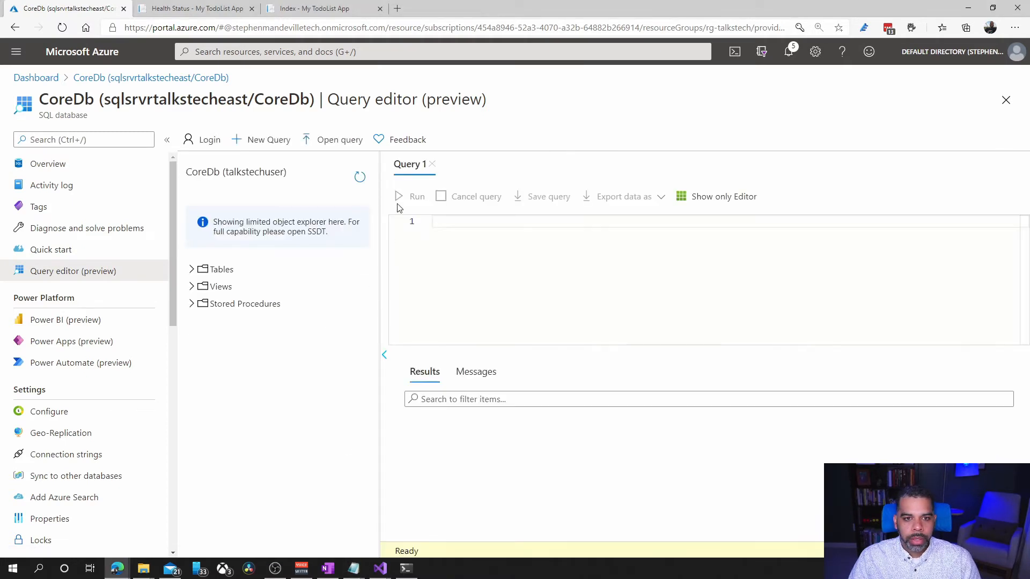
Run the query select * from [dbo].[Todo] against CoreDb
type("select *")
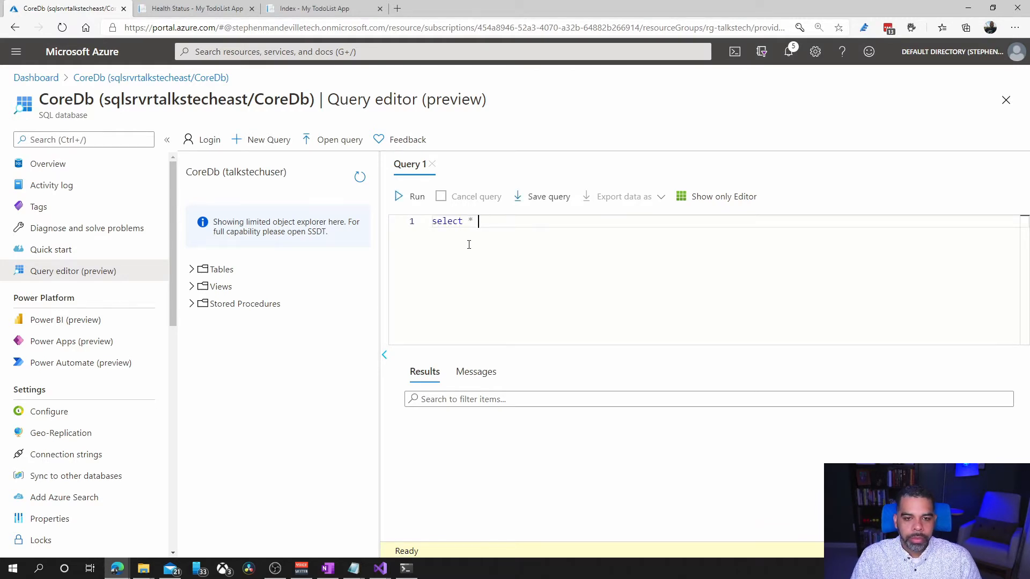
type(" from T")
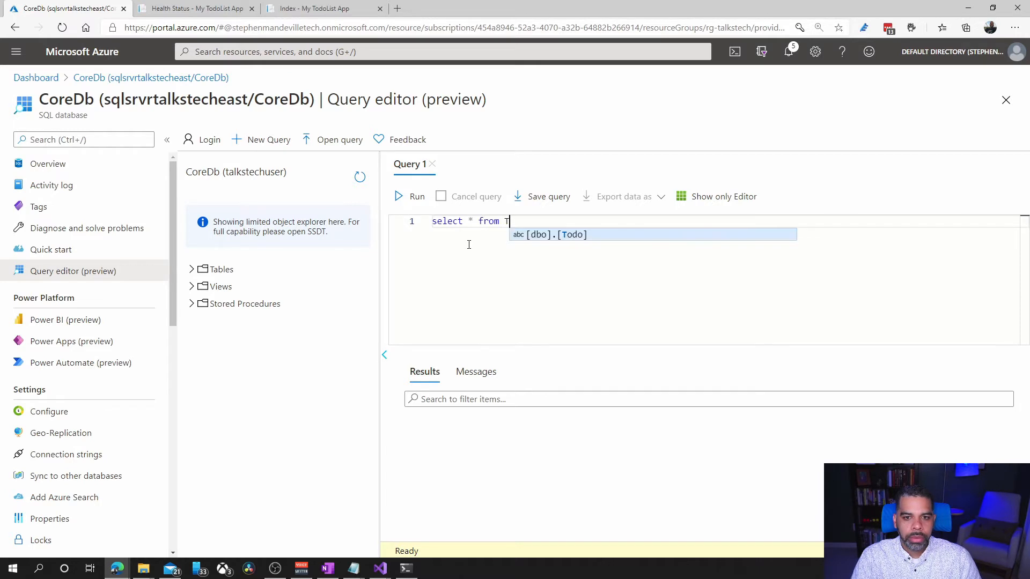
key("Return")
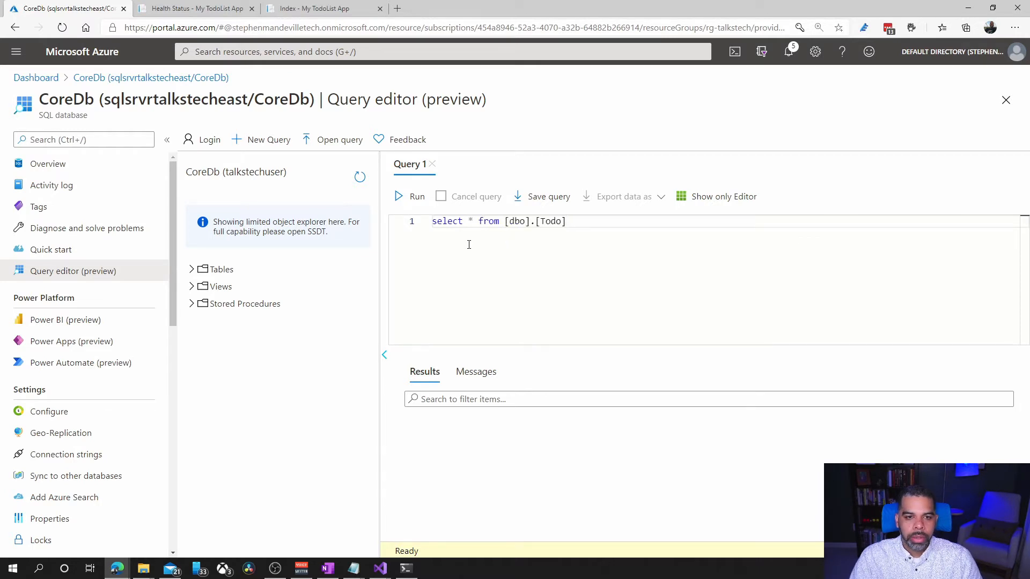
left_click(404, 196)
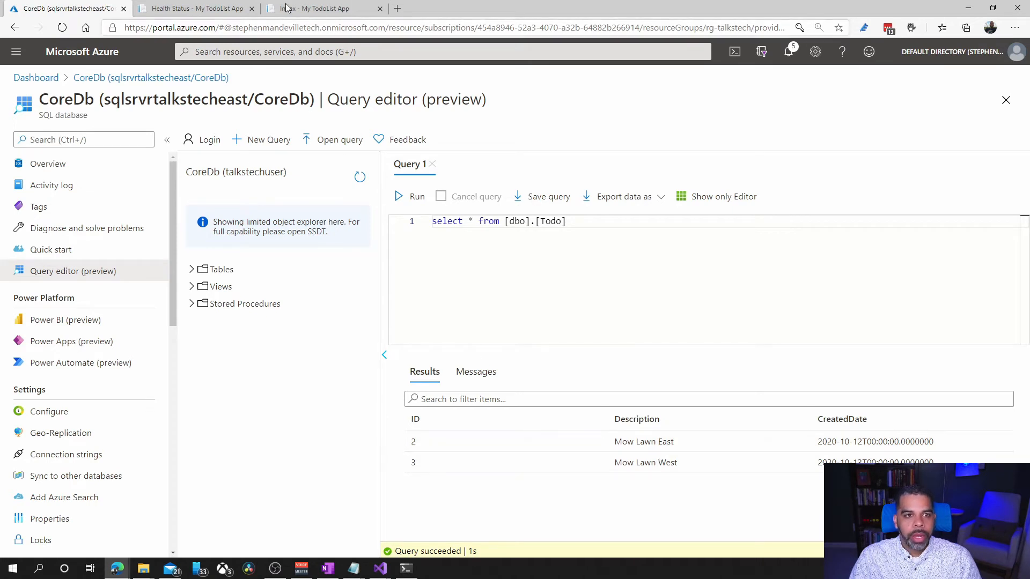
Open shtalkstechwest2.azurewebsites.net/health and check the current web app region and current database
left_click(311, 9)
left_click(385, 31)
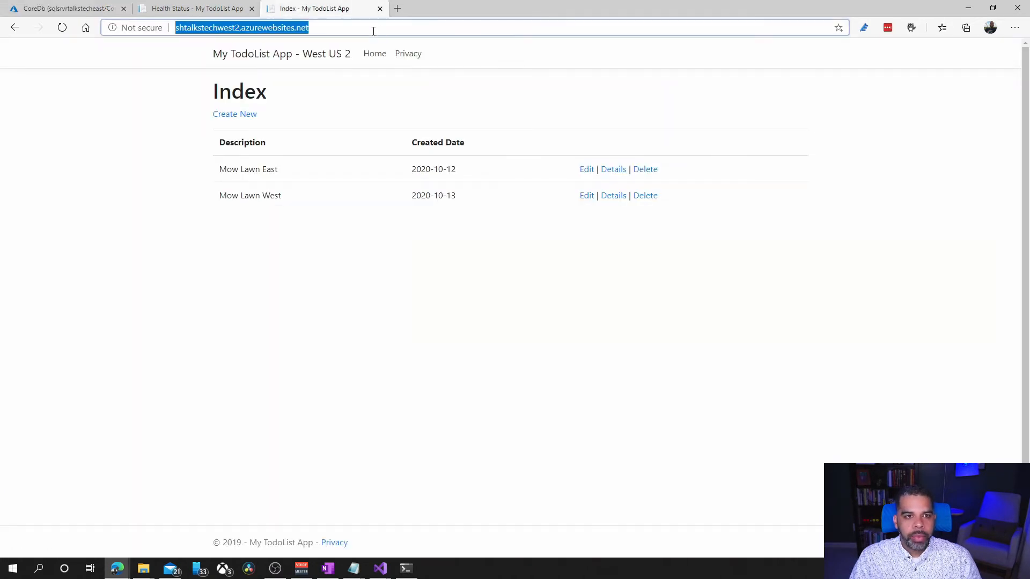
left_click(385, 30)
type("/health")
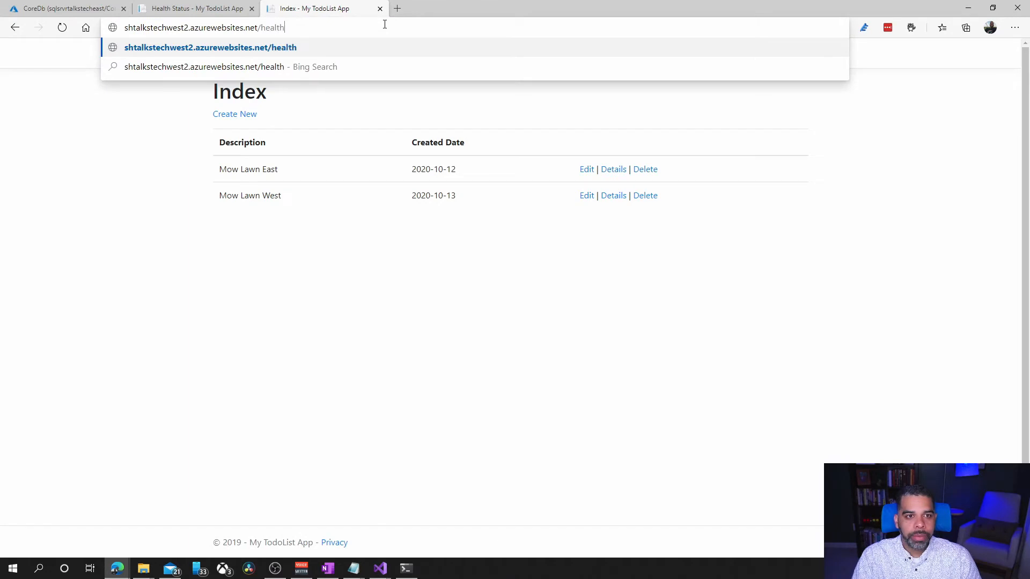
key("Return")
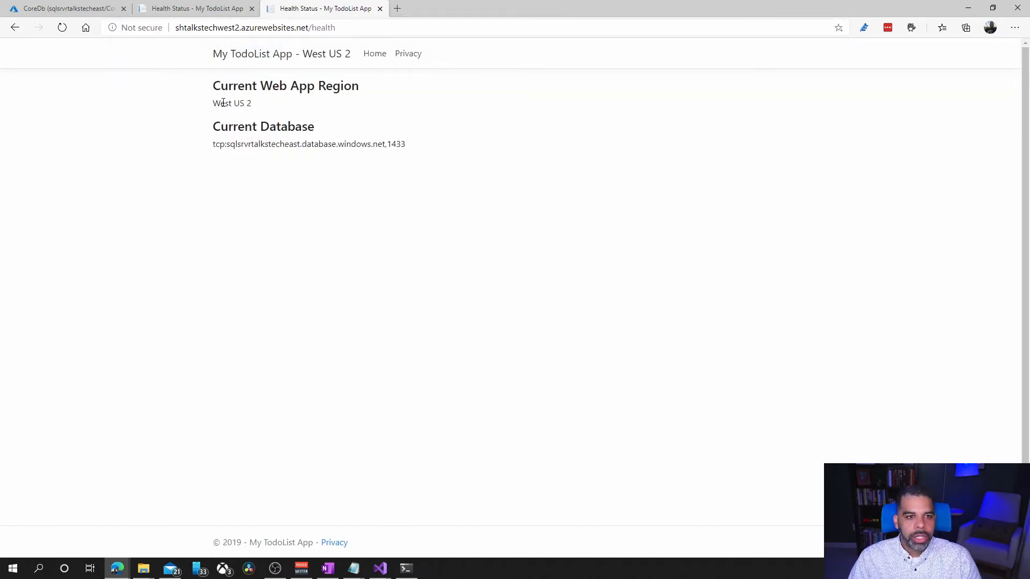
left_click_drag(213, 104, 251, 106)
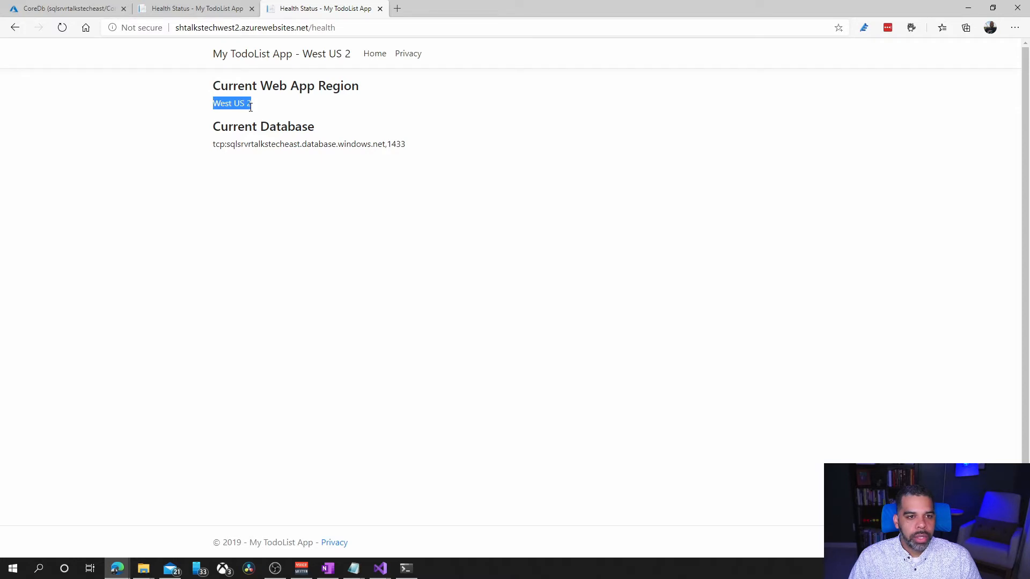
left_click(239, 27)
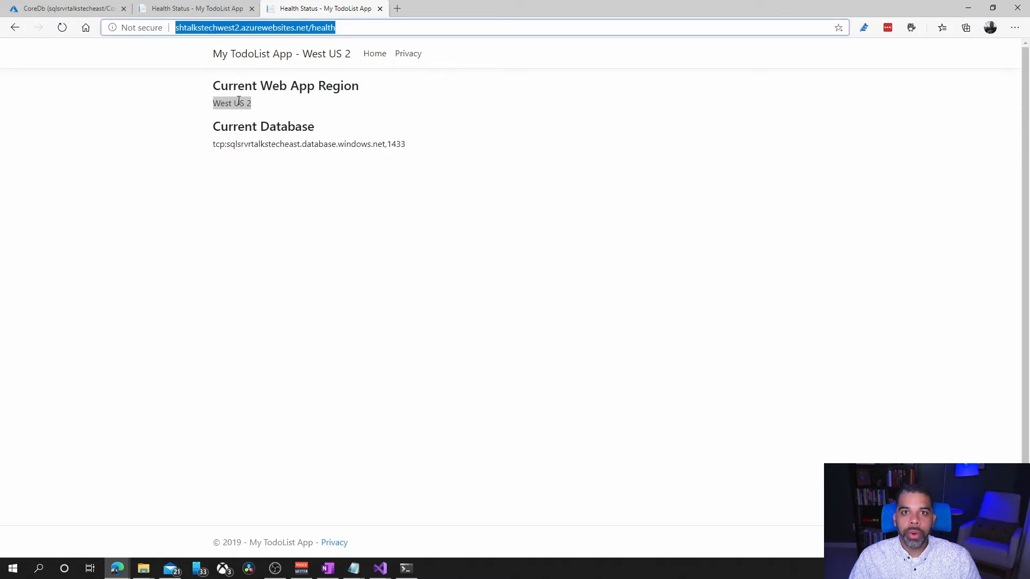
left_click(241, 131)
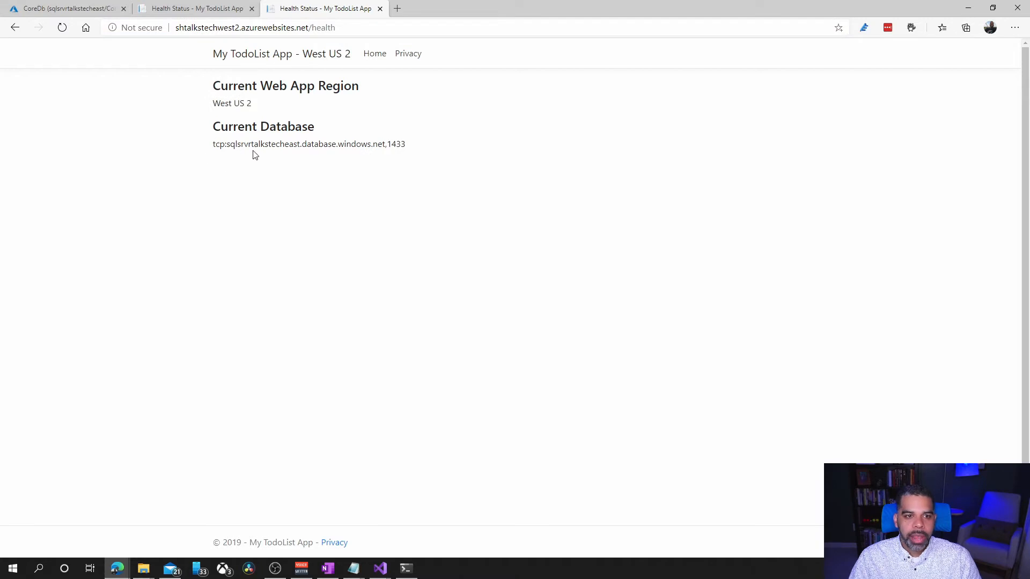
left_click_drag(229, 144, 374, 143)
left_click(325, 148)
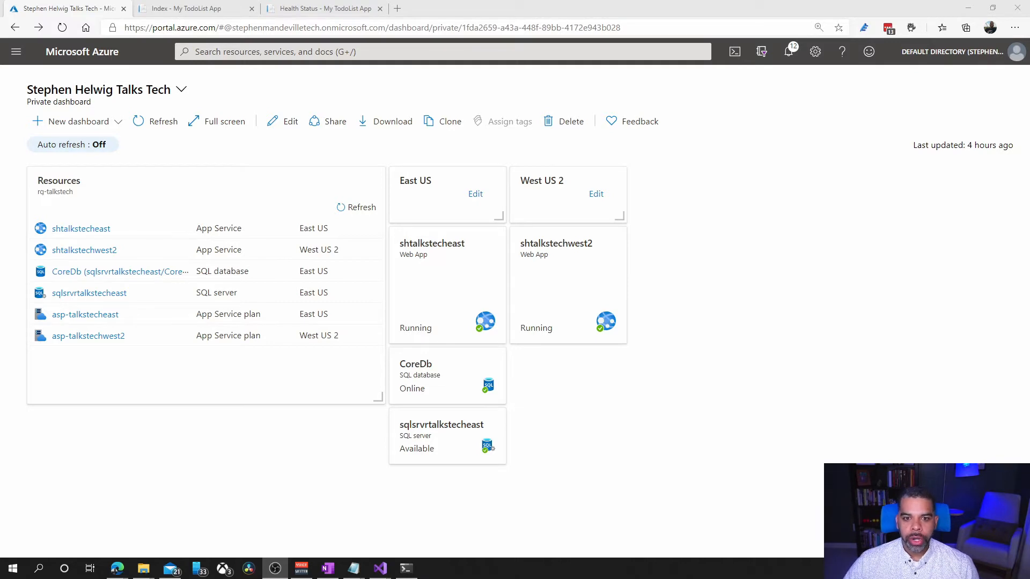
Scale up the shtalkstecheast App Service plan to the S1 production tier and apply the change
left_click(430, 306)
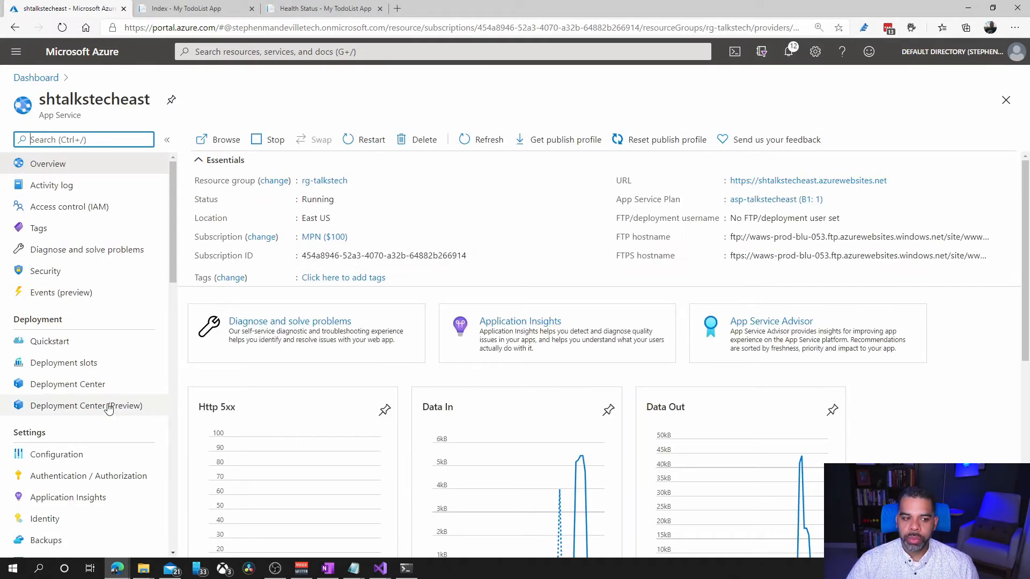
scroll(81, 376, "down", 2)
scroll(80, 377, "down", 5)
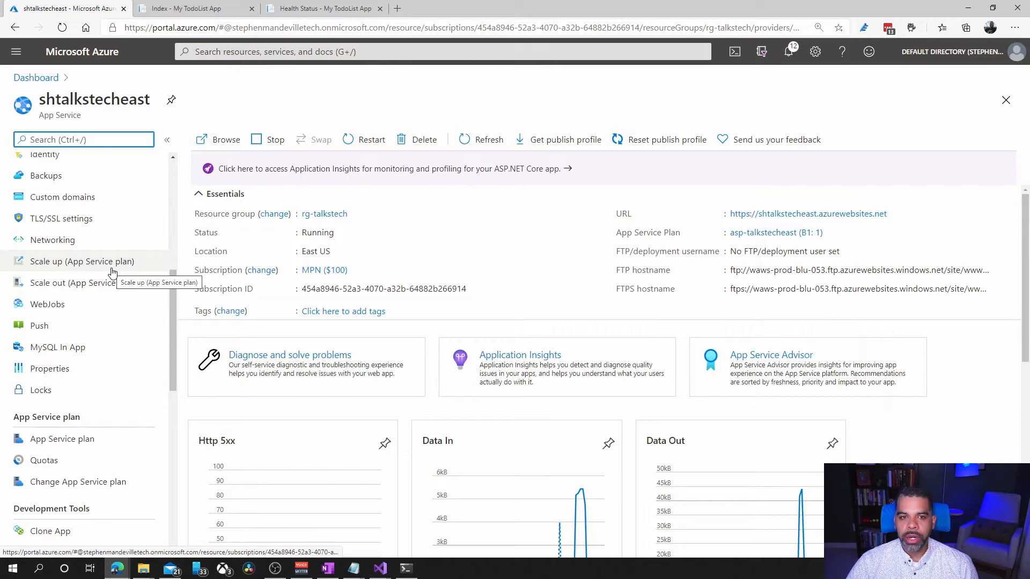
left_click(111, 269)
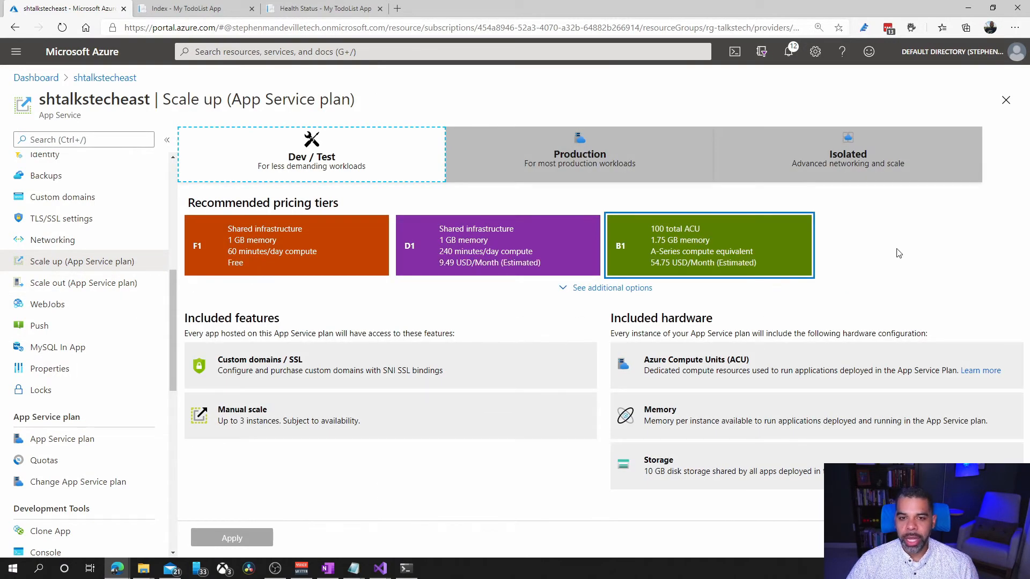
left_click(542, 172)
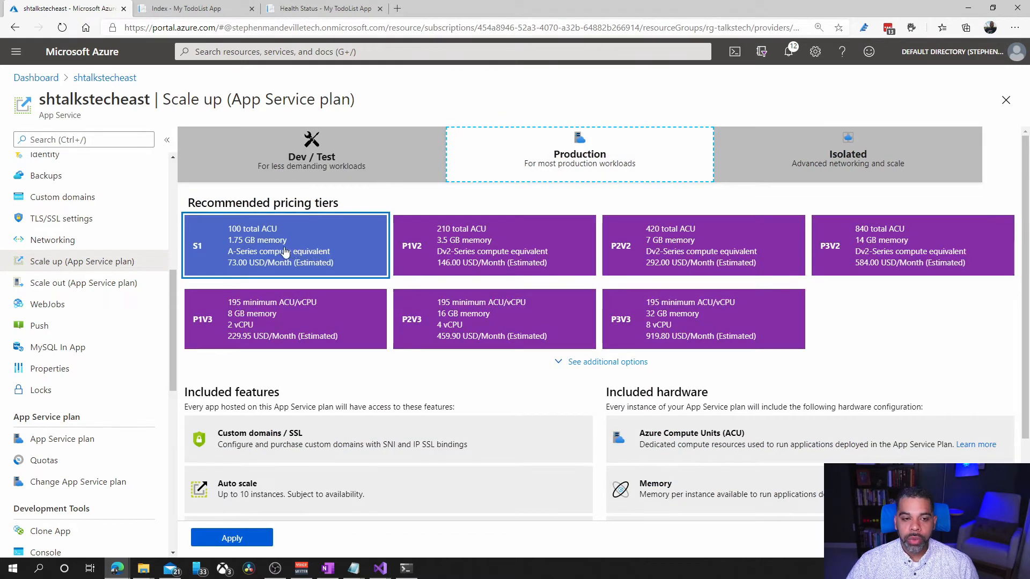
scroll(501, 374, "down", 3)
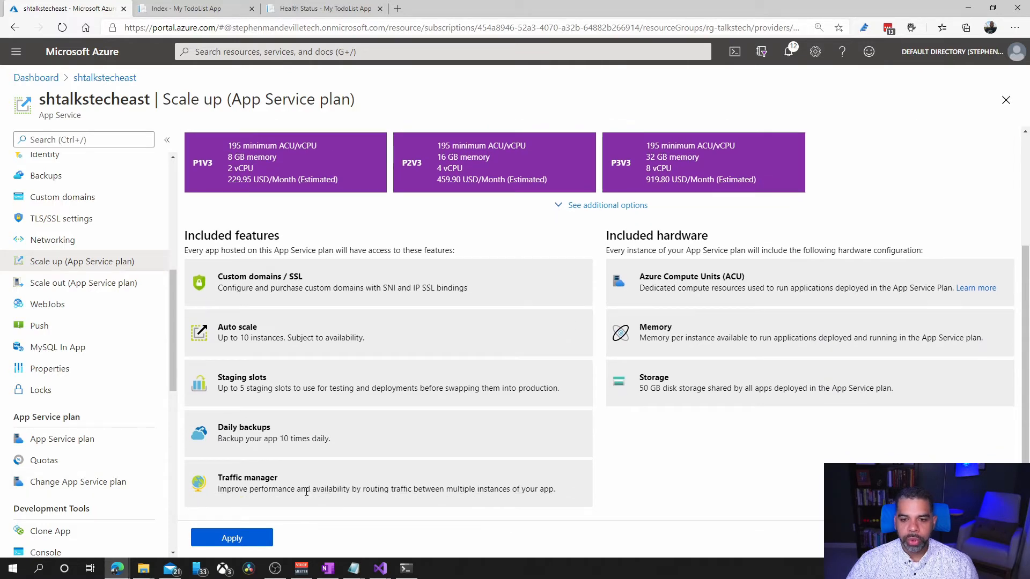
left_click(254, 538)
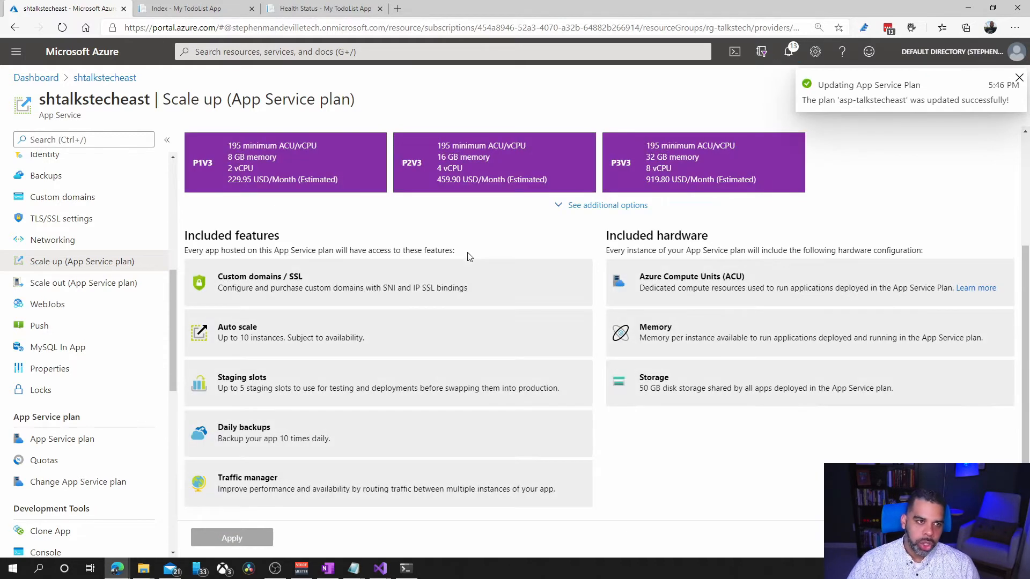
Open shtalkstechwest2 from the dashboard, scale up its App Service plan to the S1 production tier, and apply the change
left_click(35, 77)
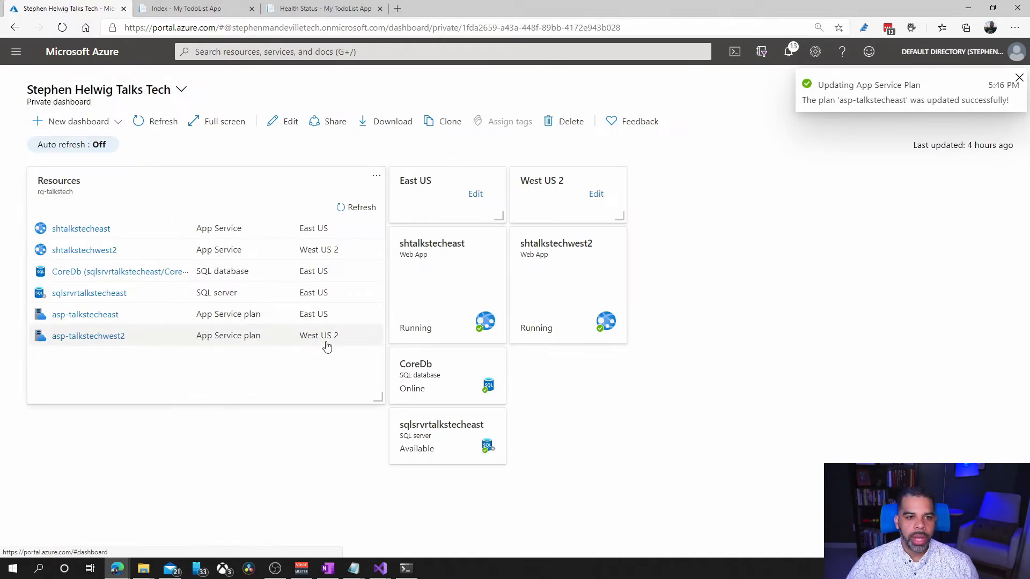
left_click(590, 303)
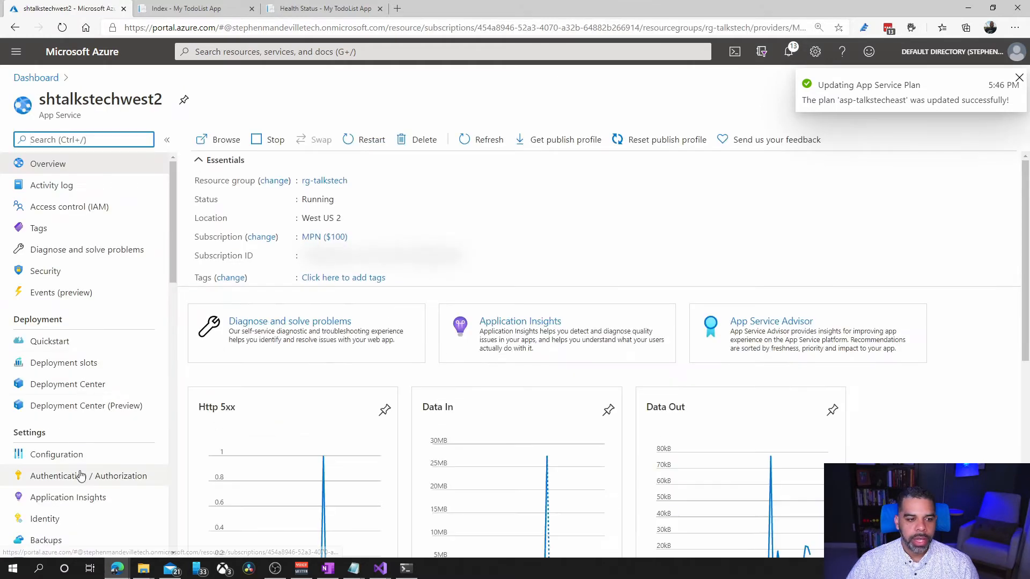
scroll(80, 477, "down", 3)
left_click(70, 511)
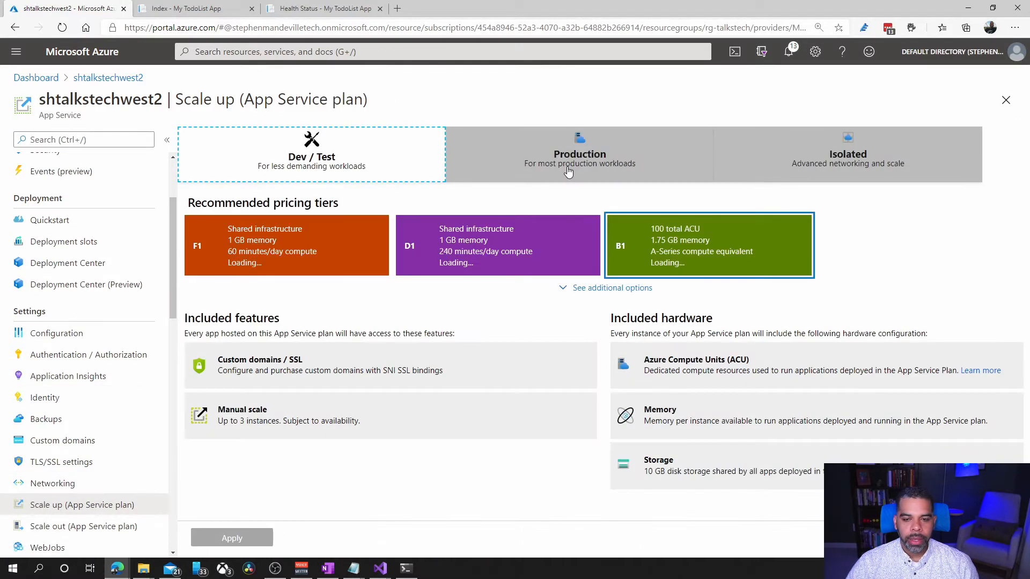
left_click(580, 175)
left_click(217, 541)
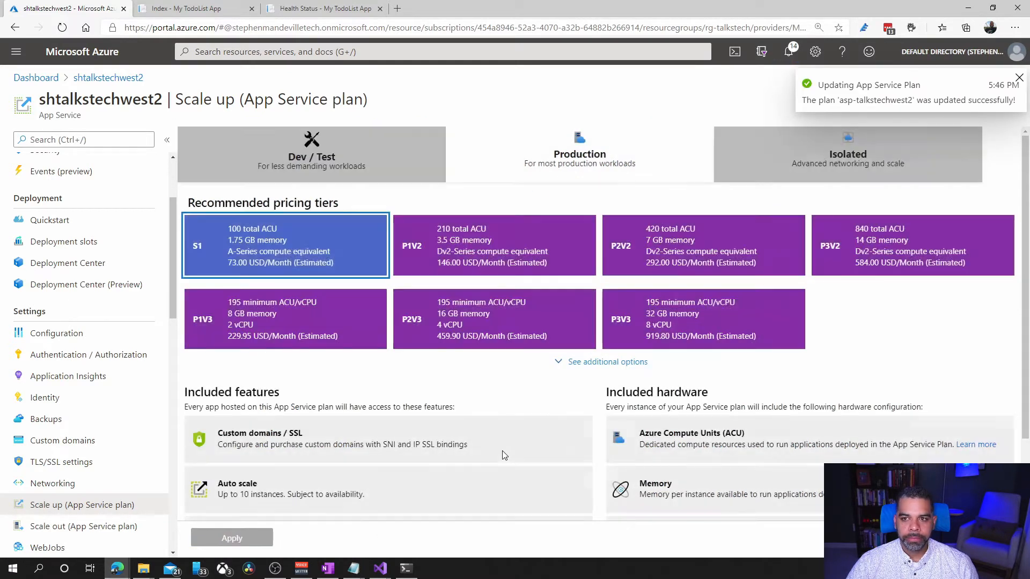
Find Traffic Manager profile in the Marketplace and start creating one
left_click(37, 77)
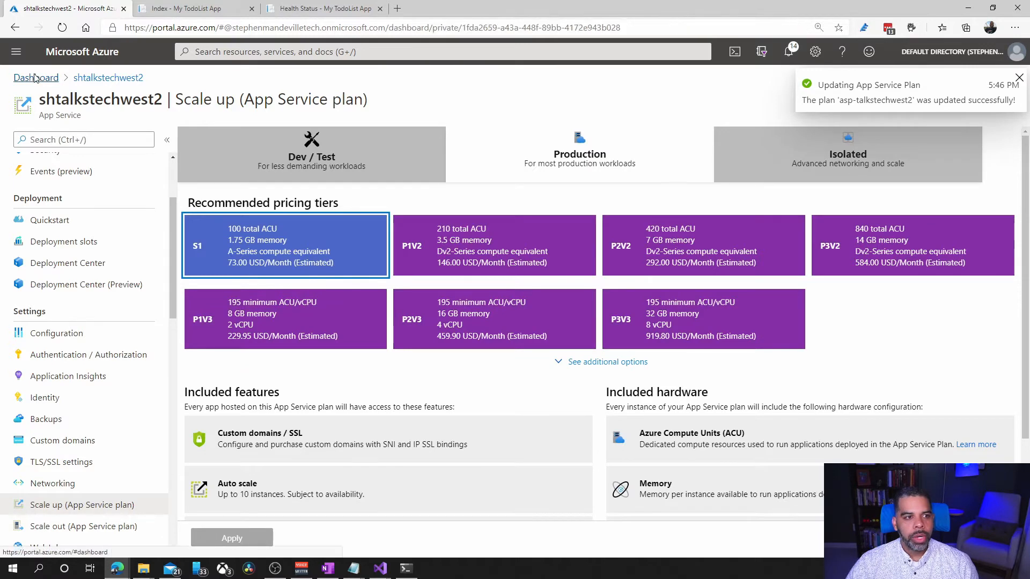
left_click(16, 52)
left_click(36, 80)
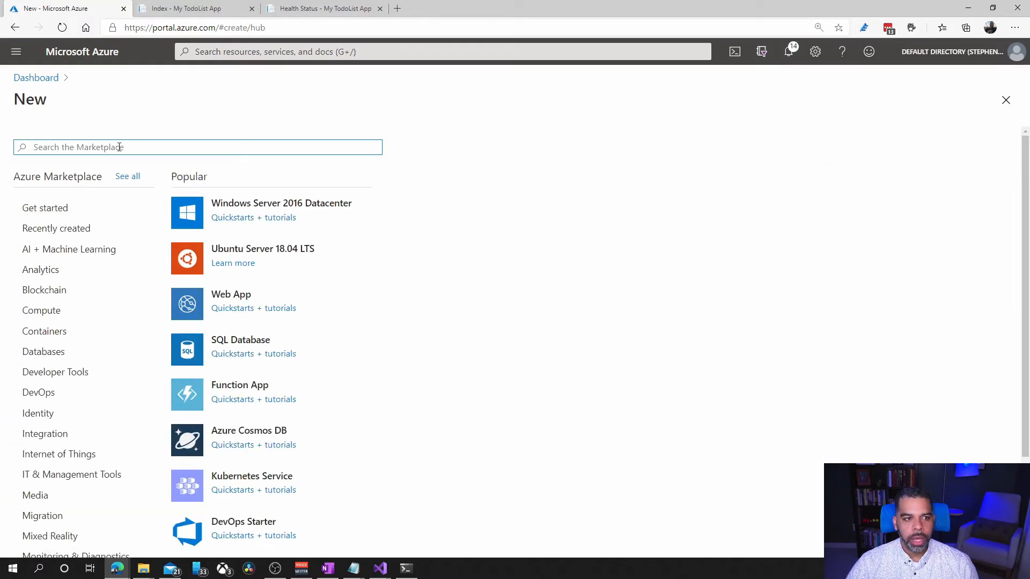
type("traf")
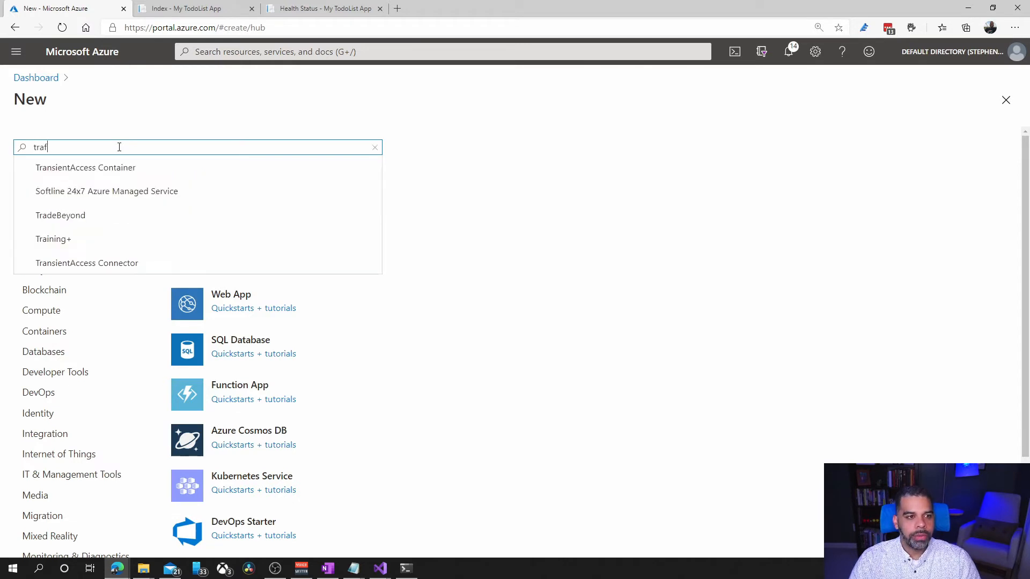
type("fic manager pr")
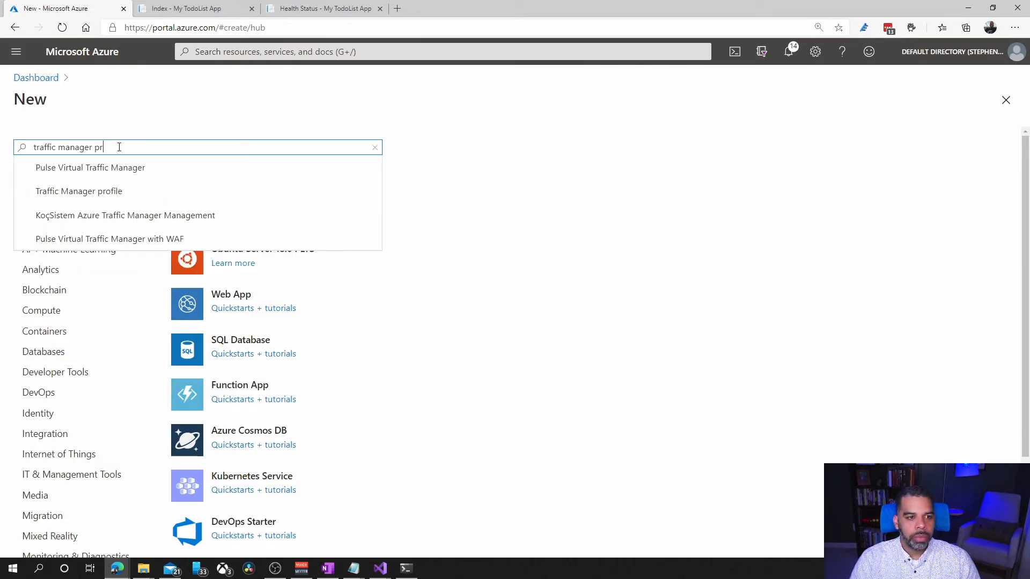
type("o")
left_click(114, 166)
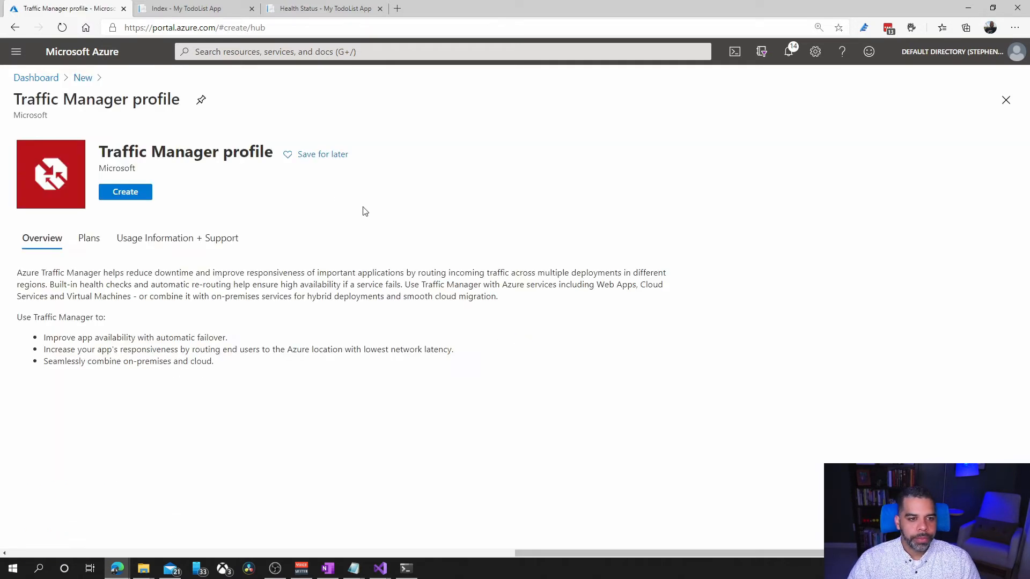
left_click(144, 196)
Name the new Traffic Manager profile tmtalkstech
left_click(60, 164)
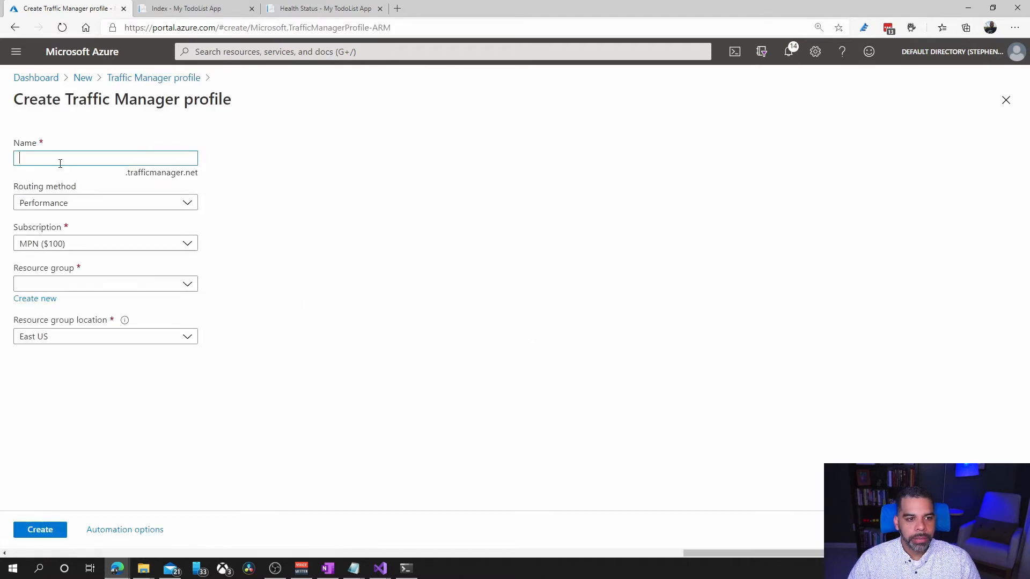
type("shtm")
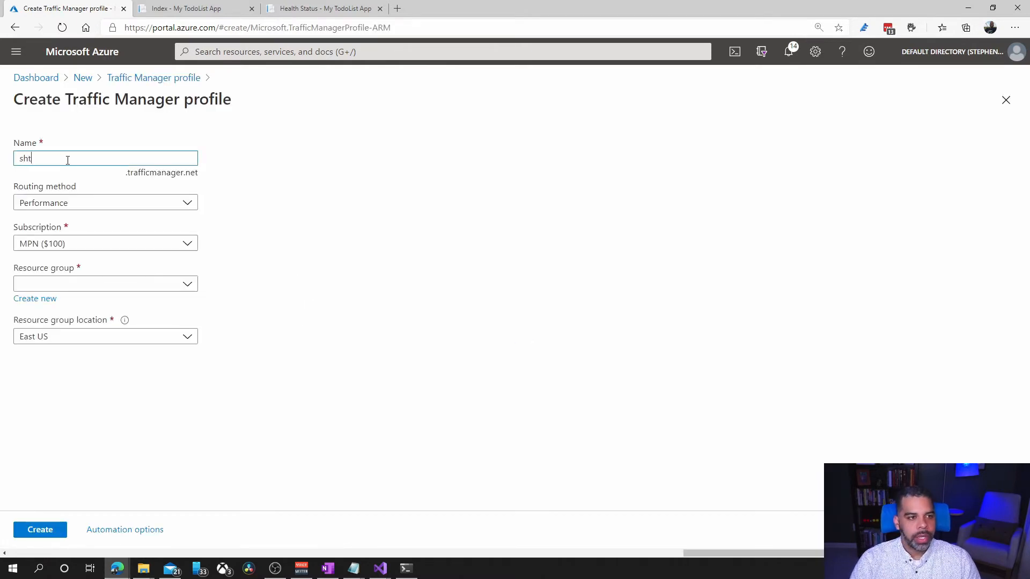
key("BackSpace")
key("BackSpace")
key("BackSpace")
key("BackSpace")
type("tmtalkstech")
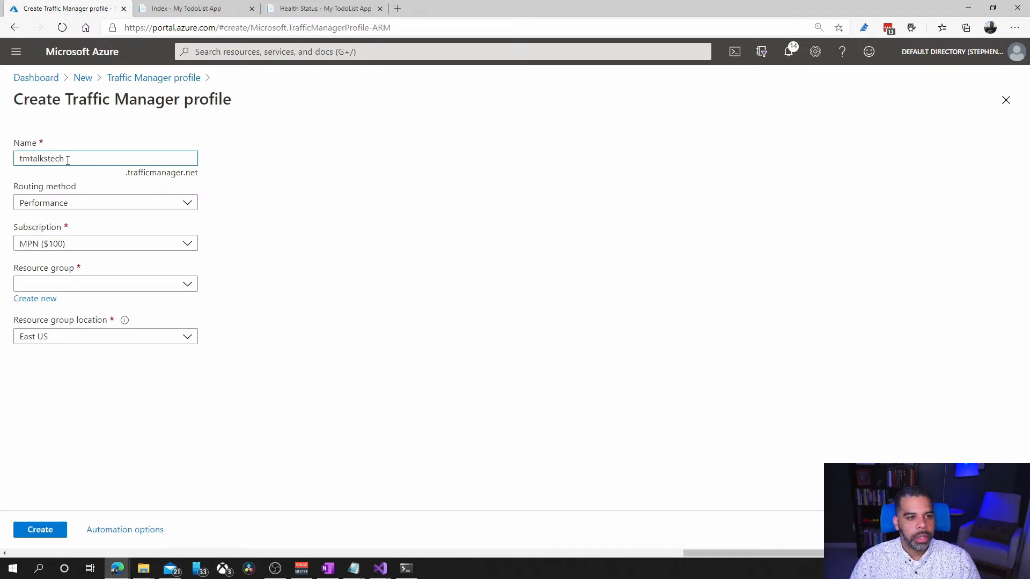
key("Tab")
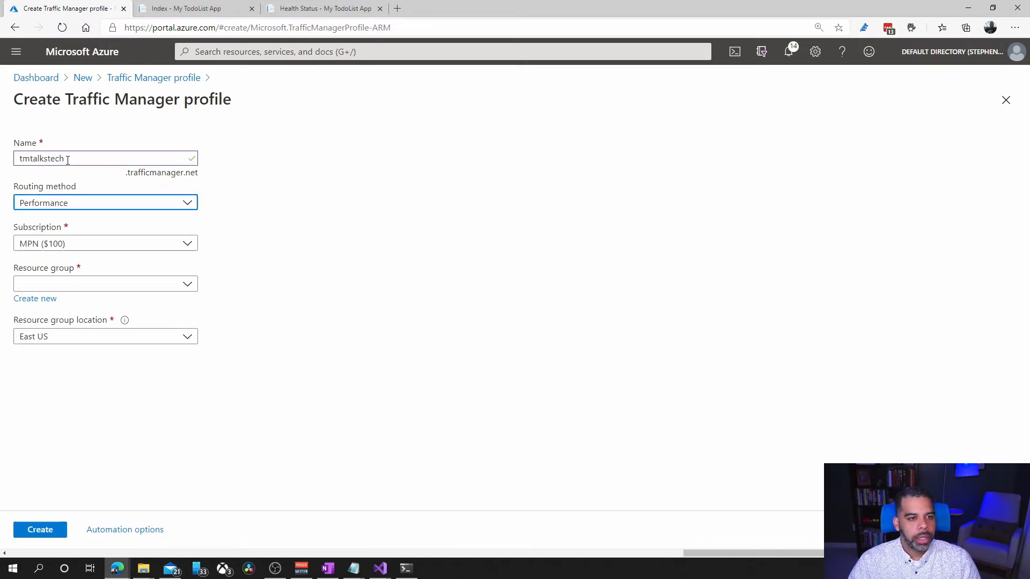
Set the routing method to Priority and the resource group to rg-talkstech, and create the profile
left_click(94, 205)
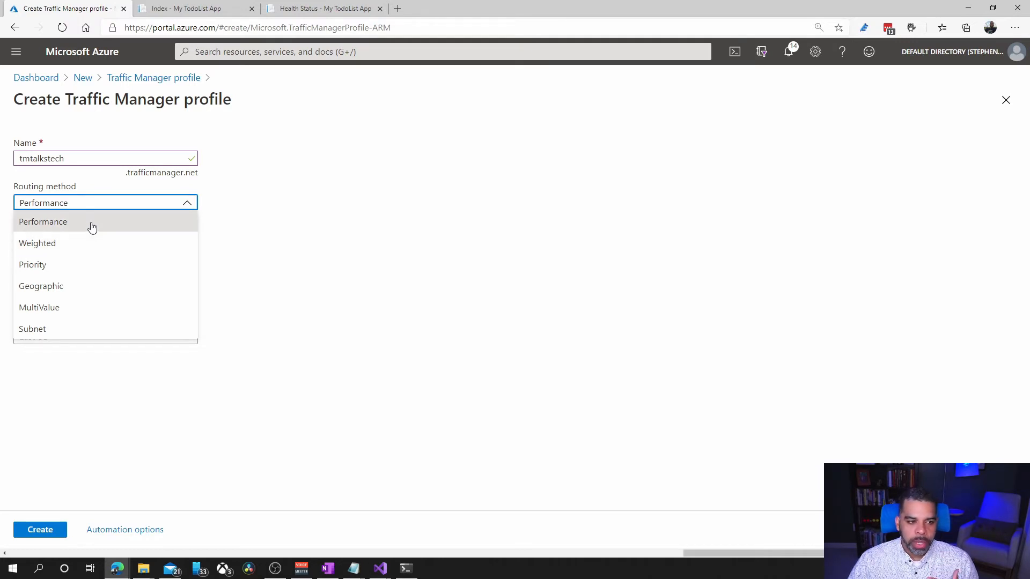
left_click(85, 268)
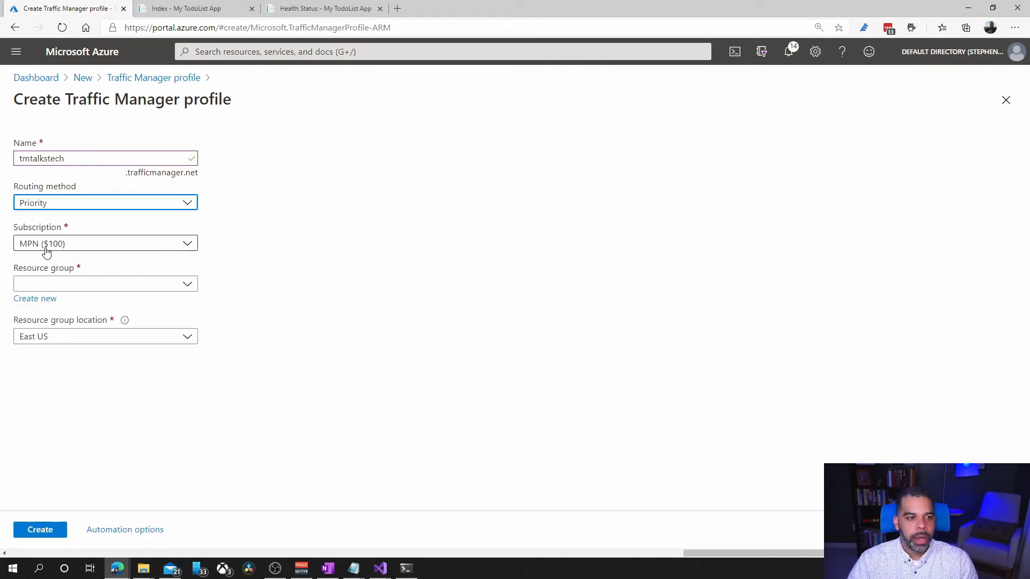
left_click(88, 285)
left_click(76, 329)
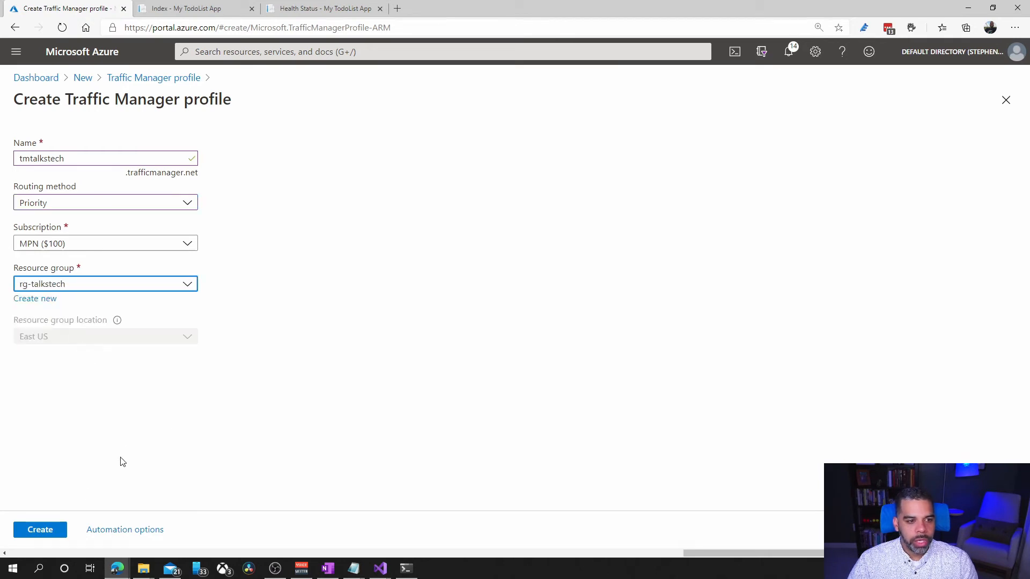
left_click(40, 529)
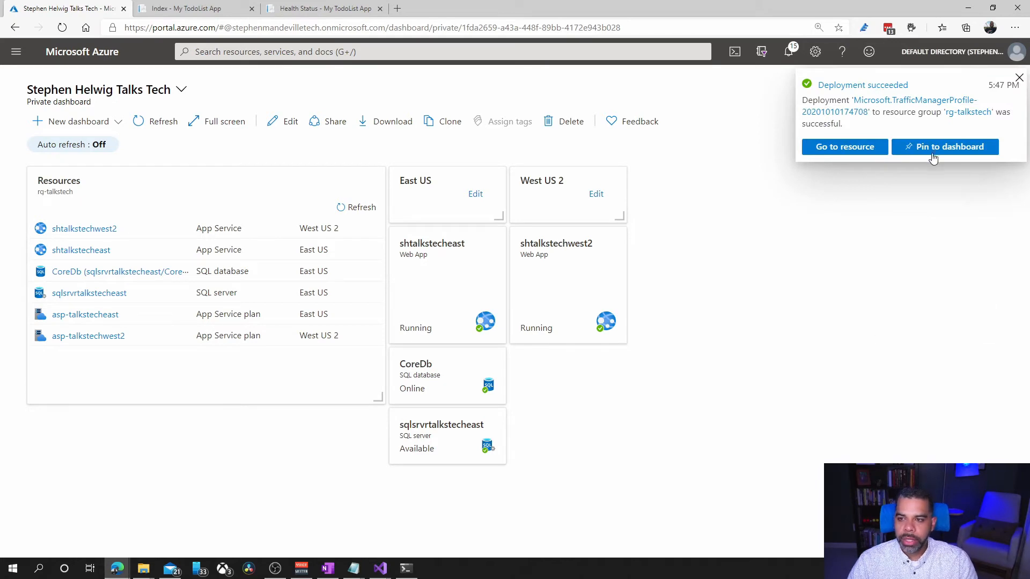
Pin the deployed tmtalkstech profile to the dashboard, place its tile beside the West US 2 column, and save the layout
left_click(933, 148)
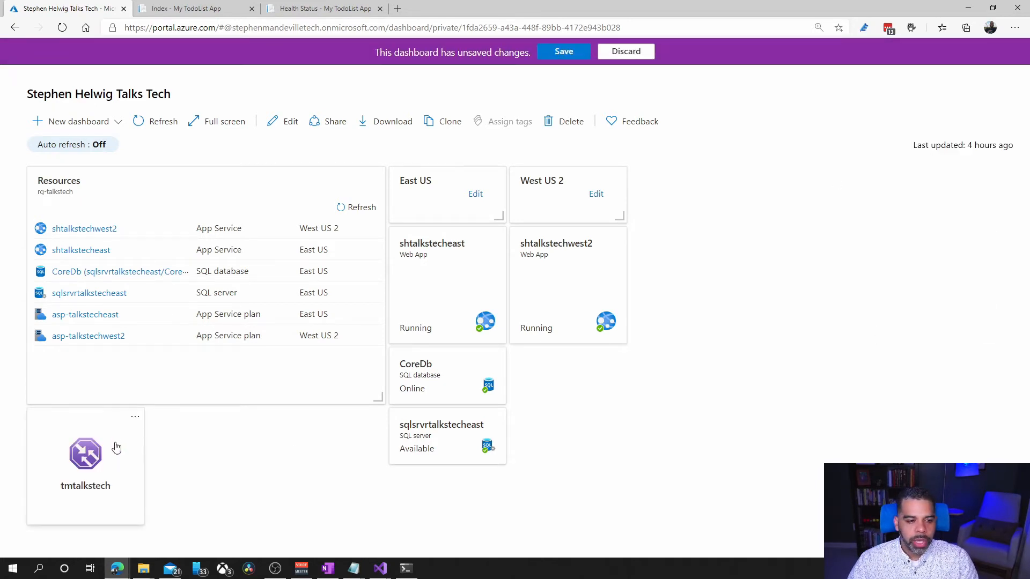
left_click(135, 417)
left_click(184, 423)
left_click(103, 471)
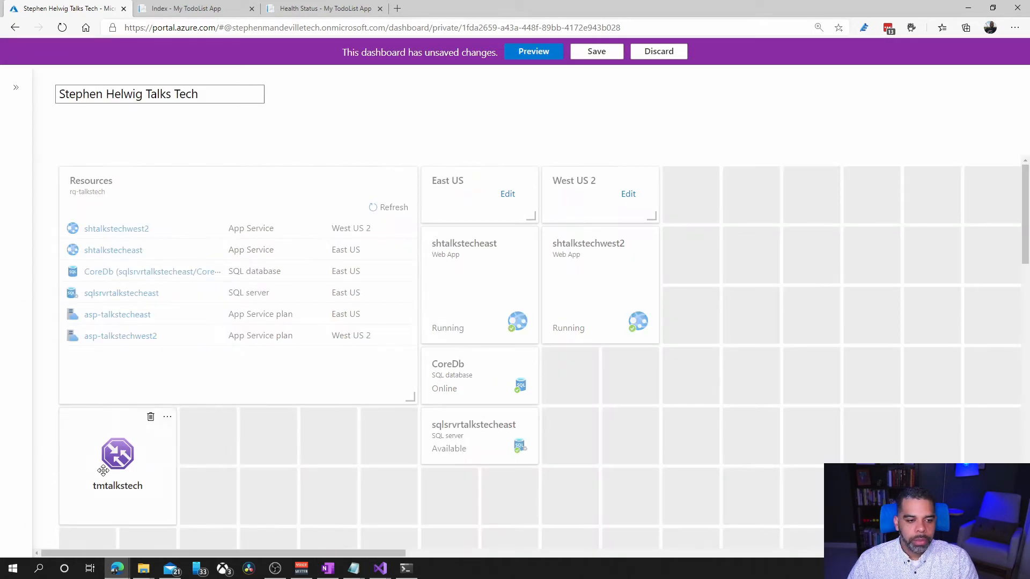
left_click_drag(103, 471, 706, 230)
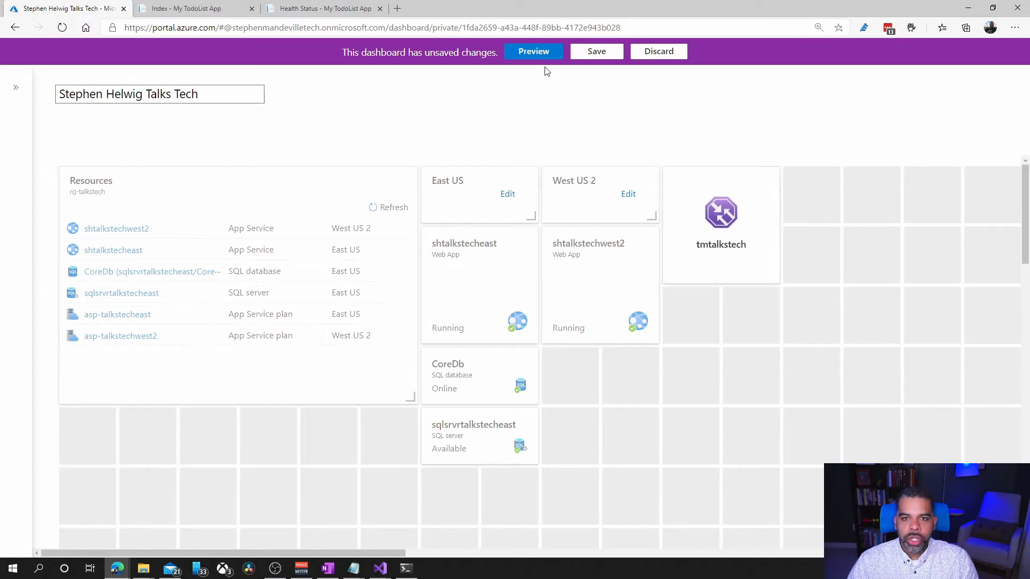
left_click(594, 51)
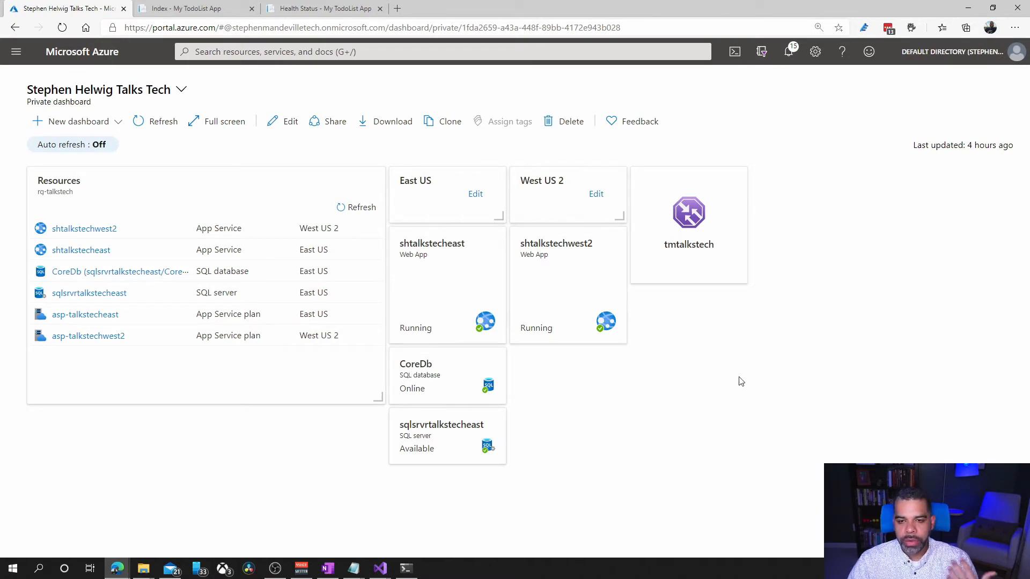
Open the tmtalkstech profile's configuration and choose HTTP as the endpoint monitor protocol
left_click(702, 266)
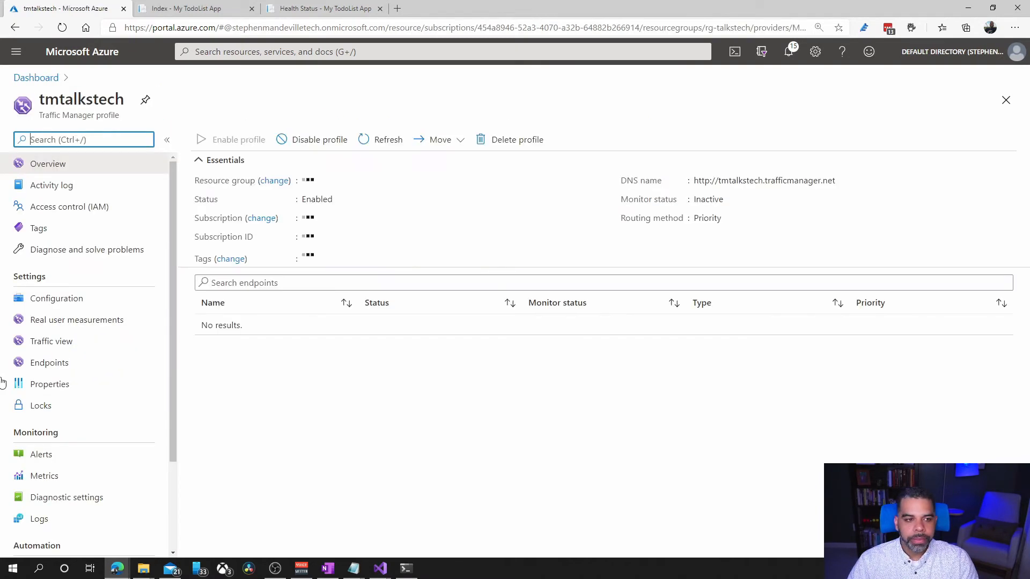
left_click(79, 306)
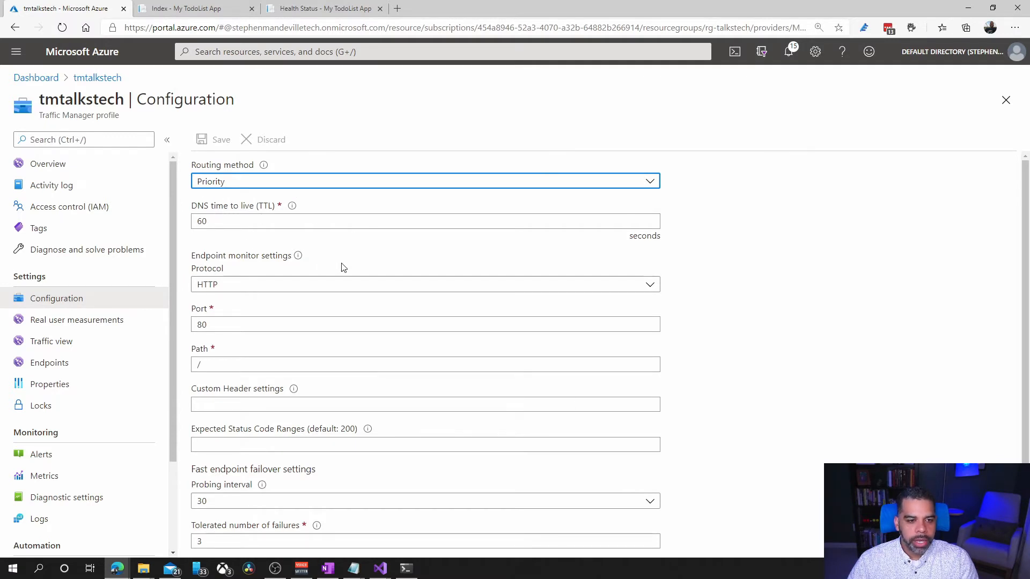
left_click(225, 288)
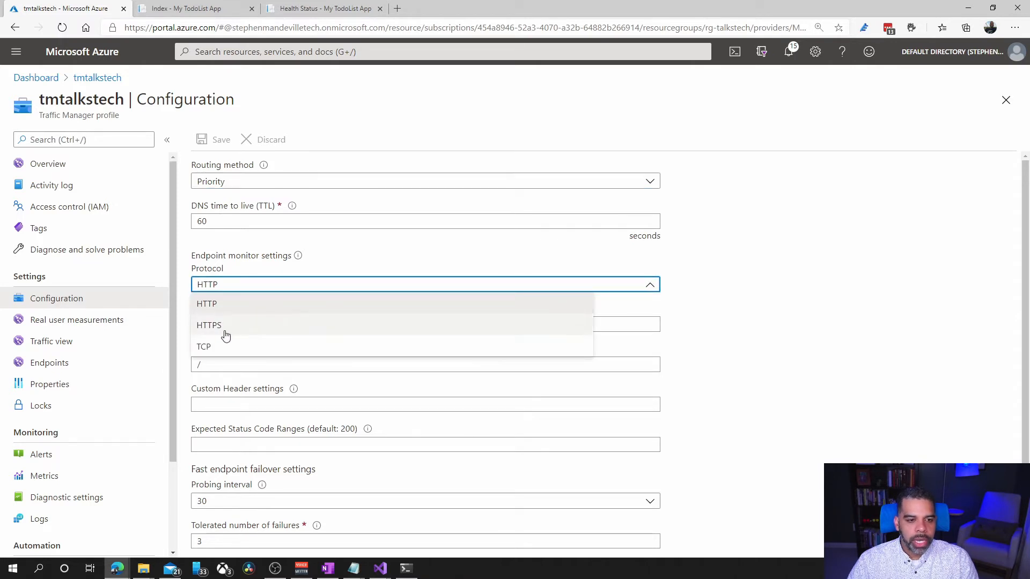
left_click(261, 307)
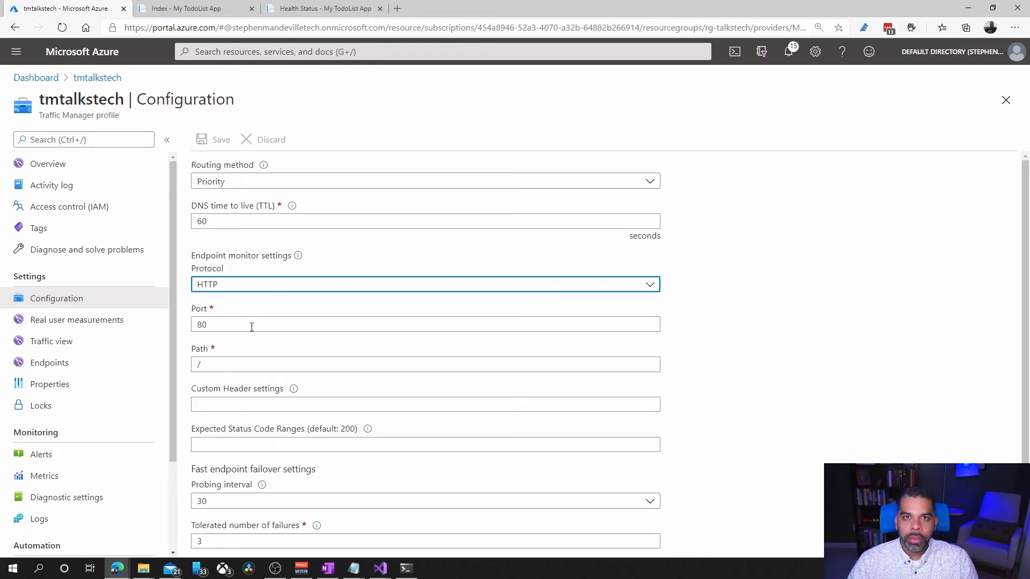
left_click(258, 362)
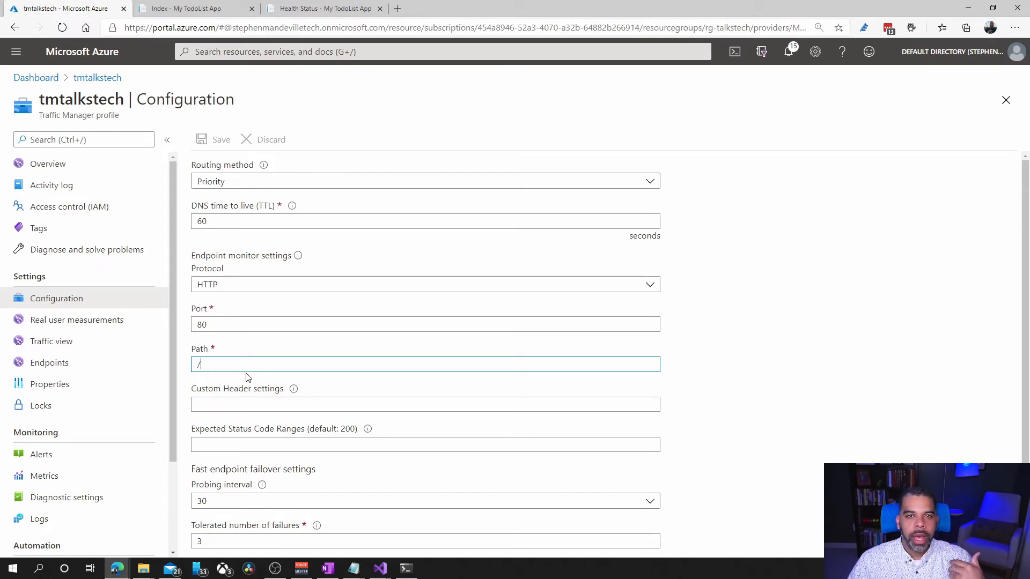
type("health")
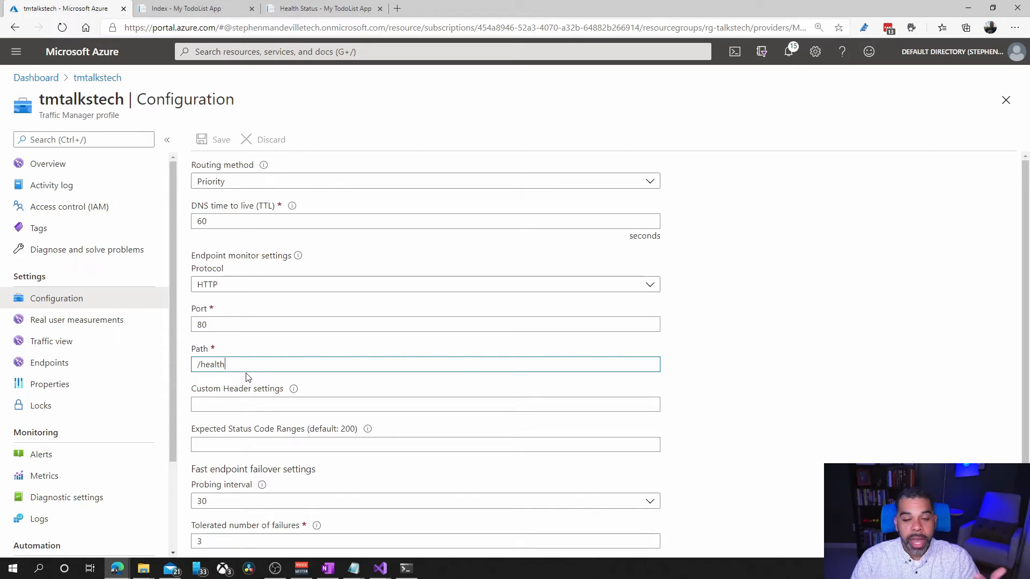
key("BackSpace")
key("BackSpace")
key("BackSpace")
key("BackSpace")
key("BackSpace")
key("BackSpace")
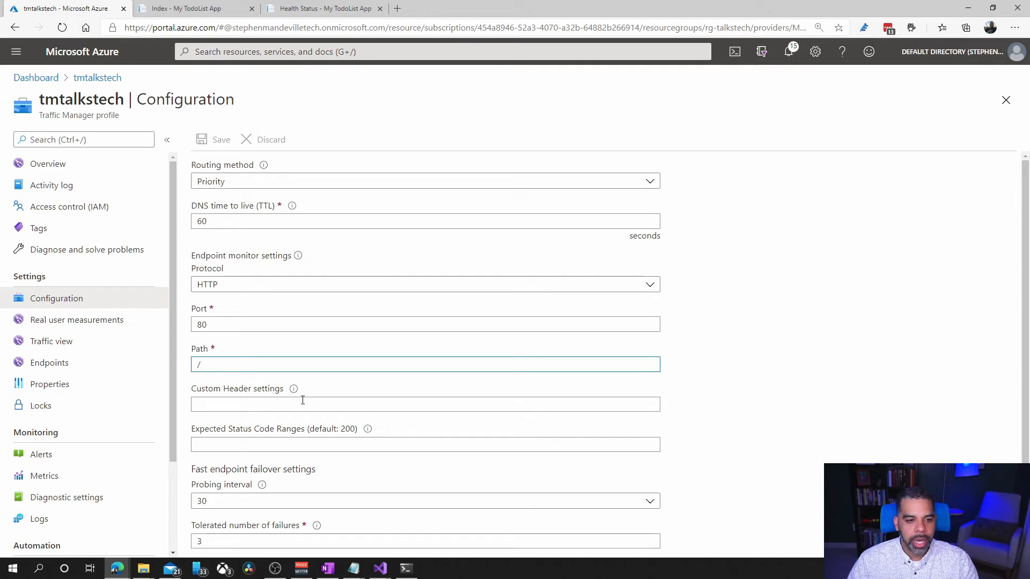
Keep the probing interval at 30, set the tolerated number of failures to 2, and save the configuration
scroll(311, 391, "down", 1)
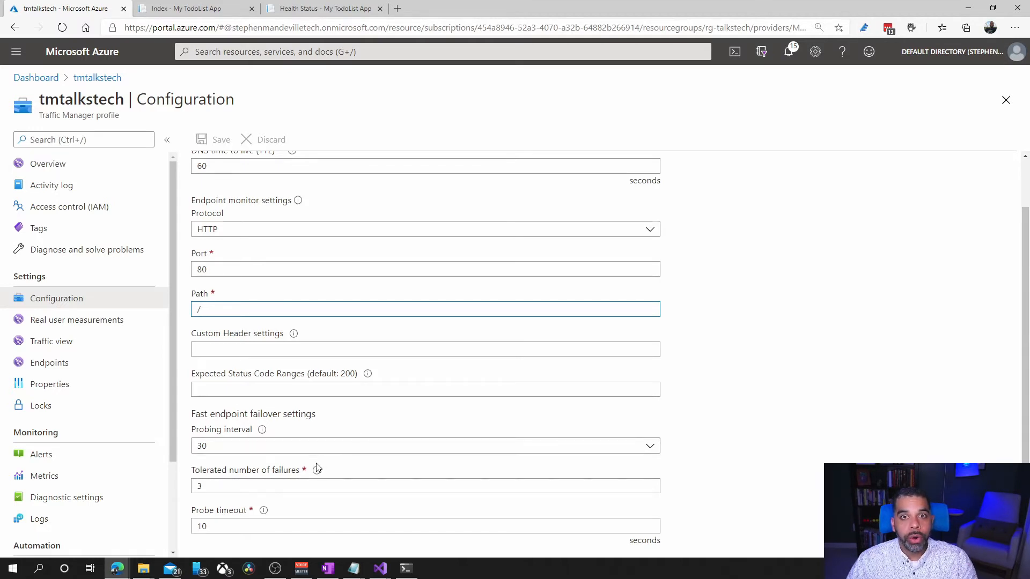
mouse_move(263, 432)
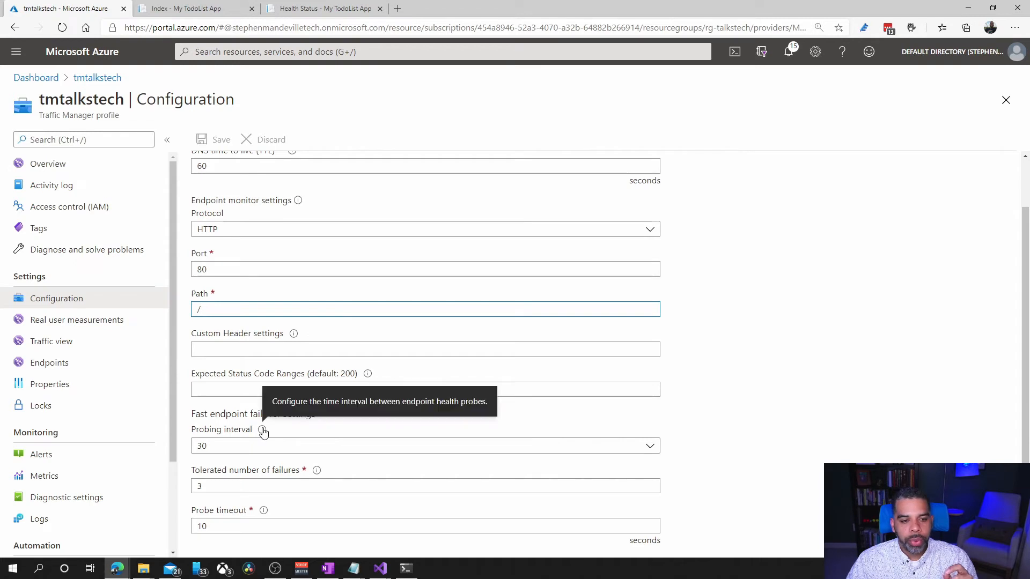
left_click(265, 448)
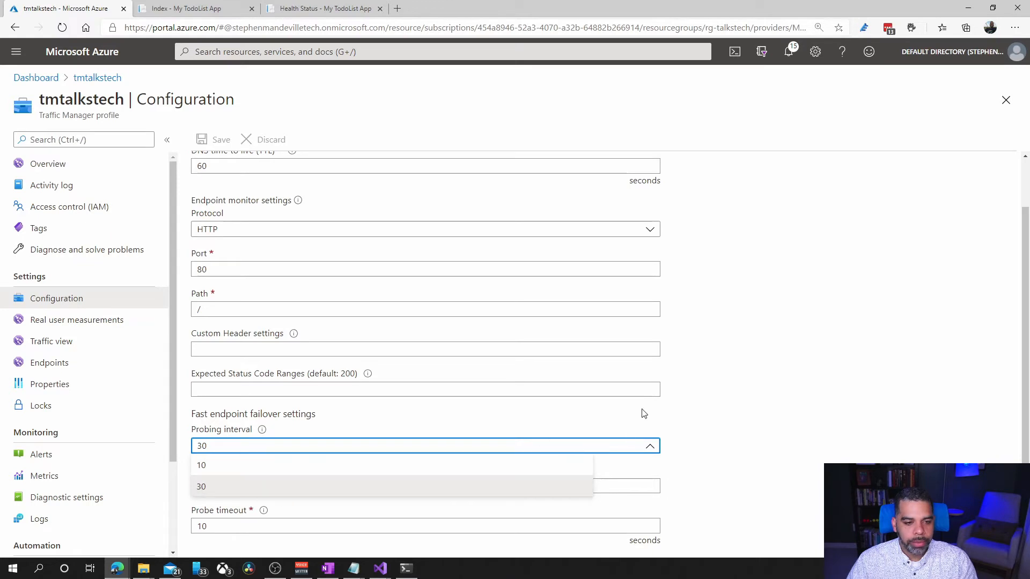
left_click(257, 486)
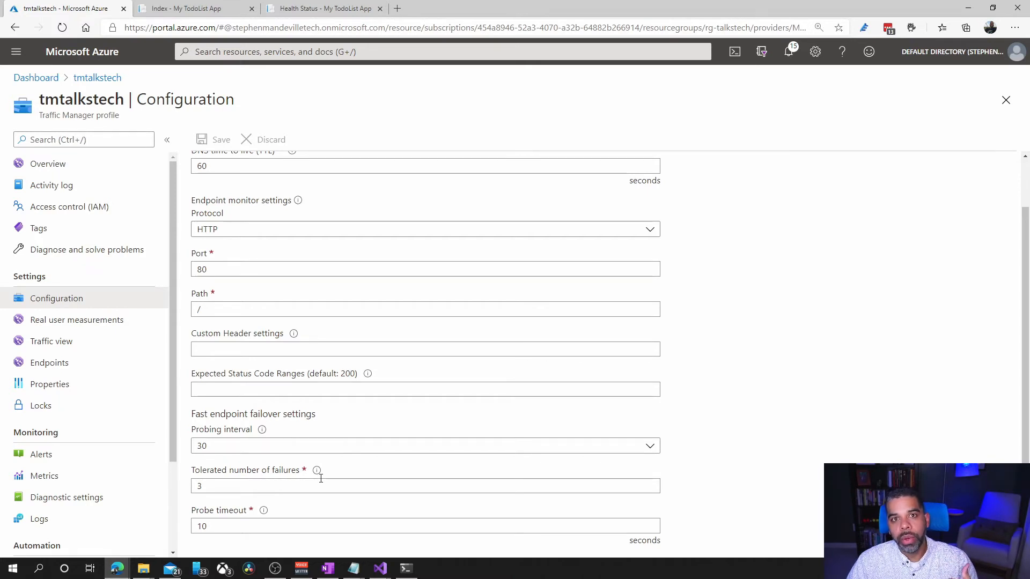
double_click(199, 486)
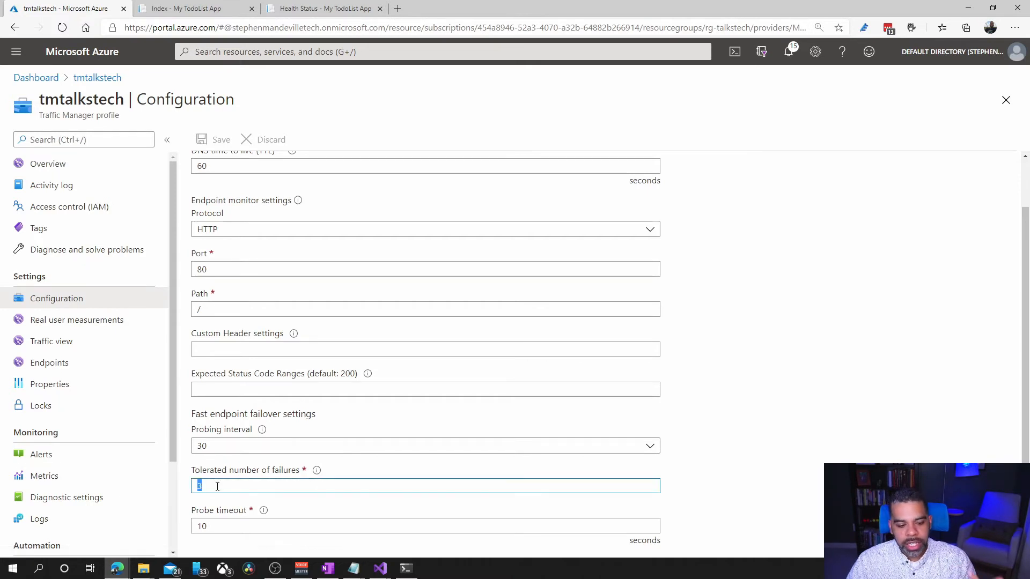
type("2")
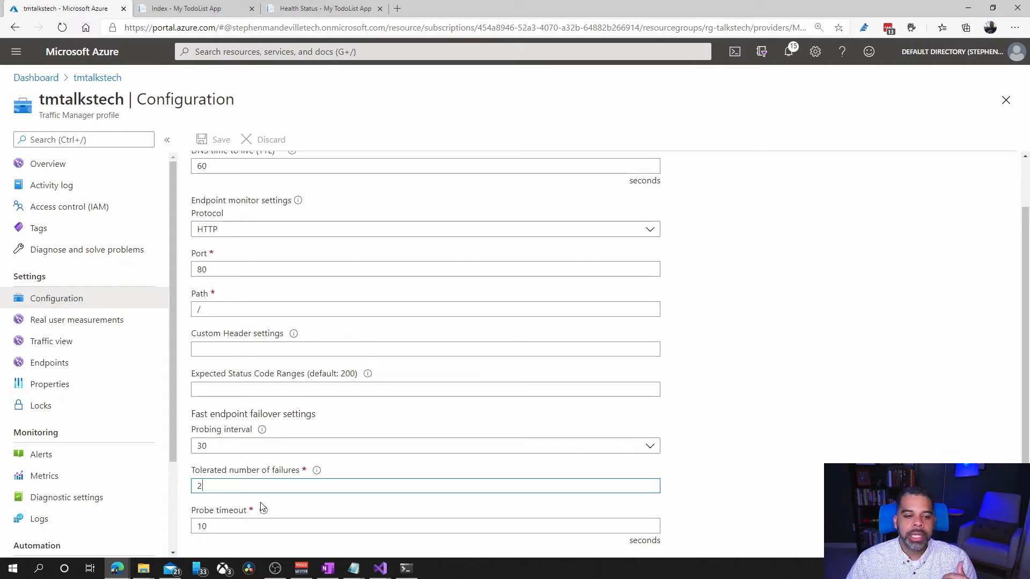
mouse_move(264, 513)
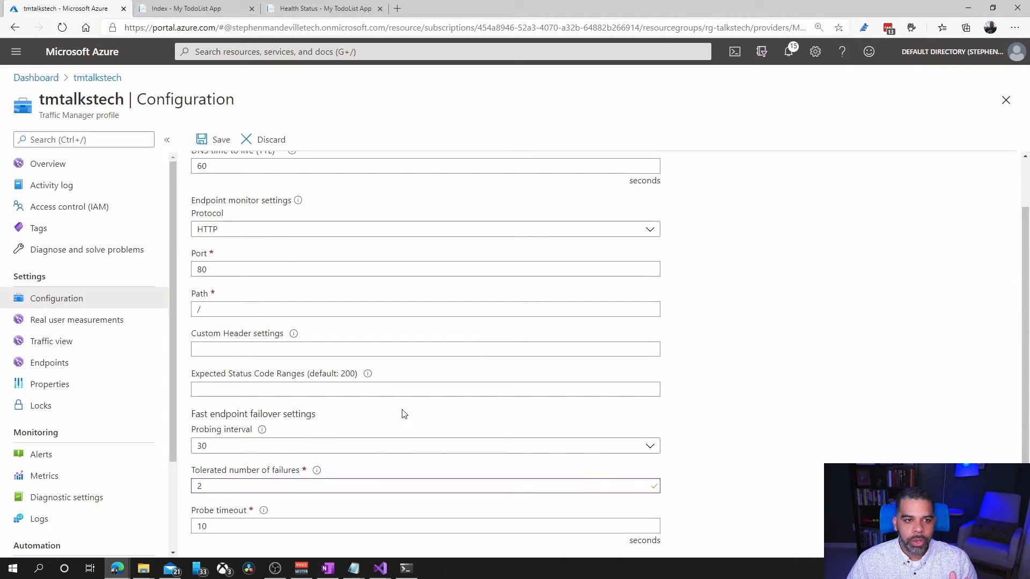
left_click(214, 140)
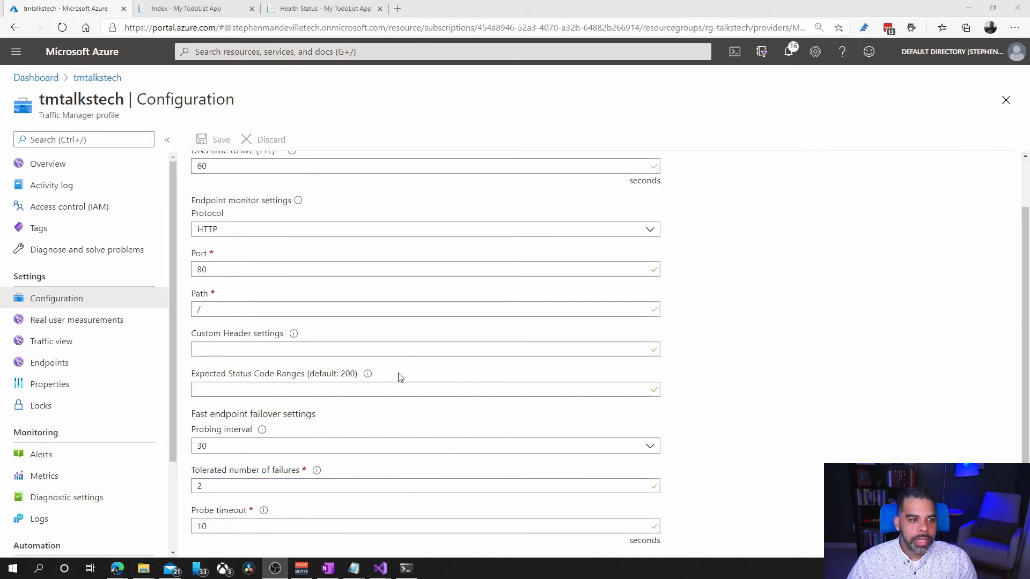
Add an Azure endpoint named shtalkstecheast to the tmtalkstech profile, targeting the App Service shtalkstecheast (East US) with priority 1
left_click(135, 370)
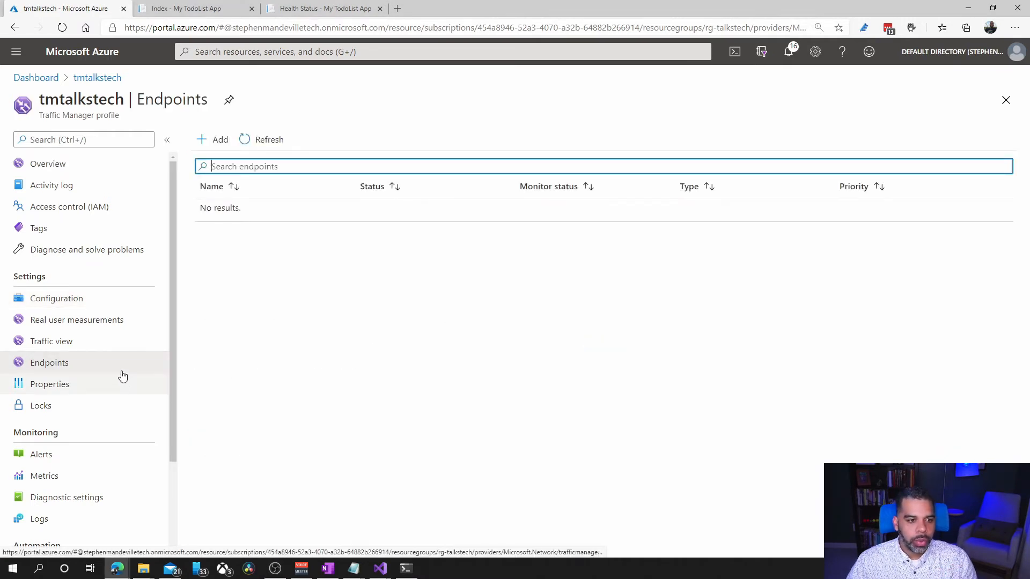
left_click(213, 140)
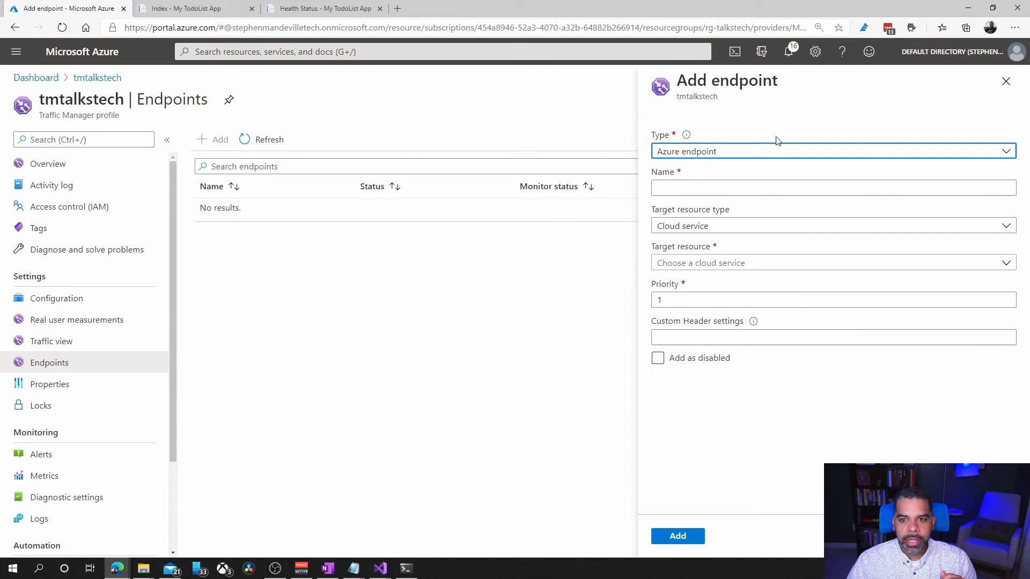
left_click(721, 186)
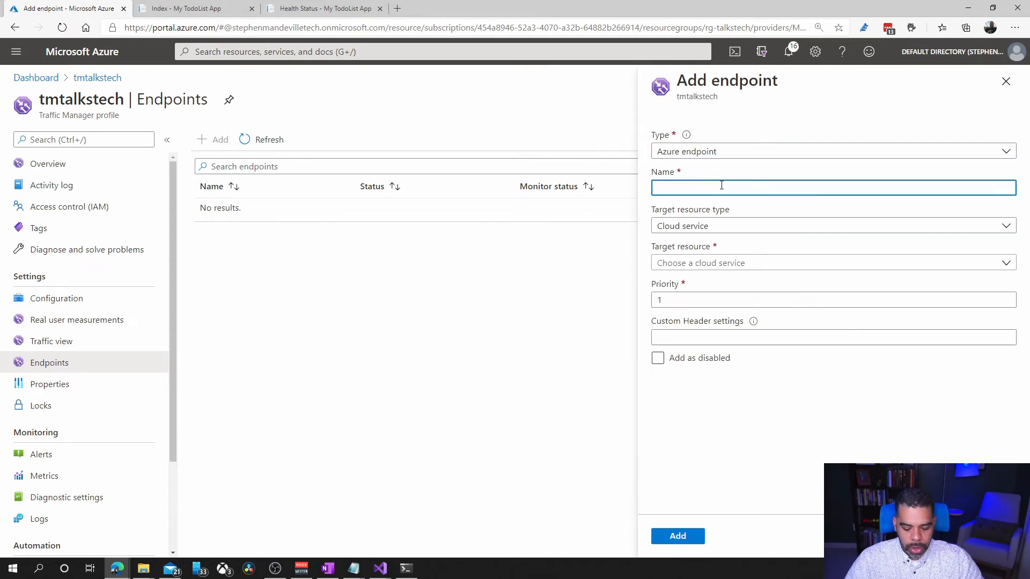
type("shtalkst")
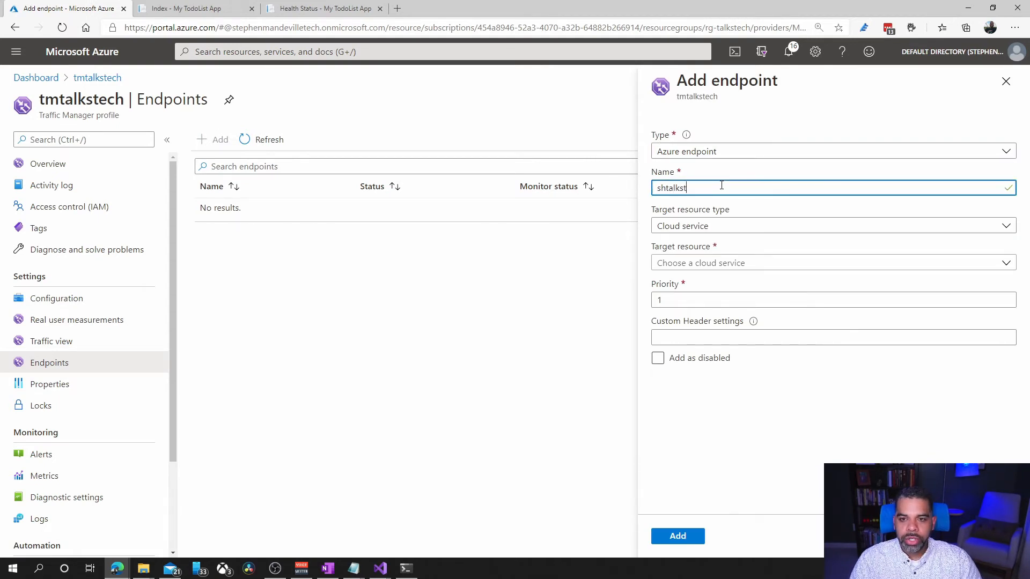
type("echeast")
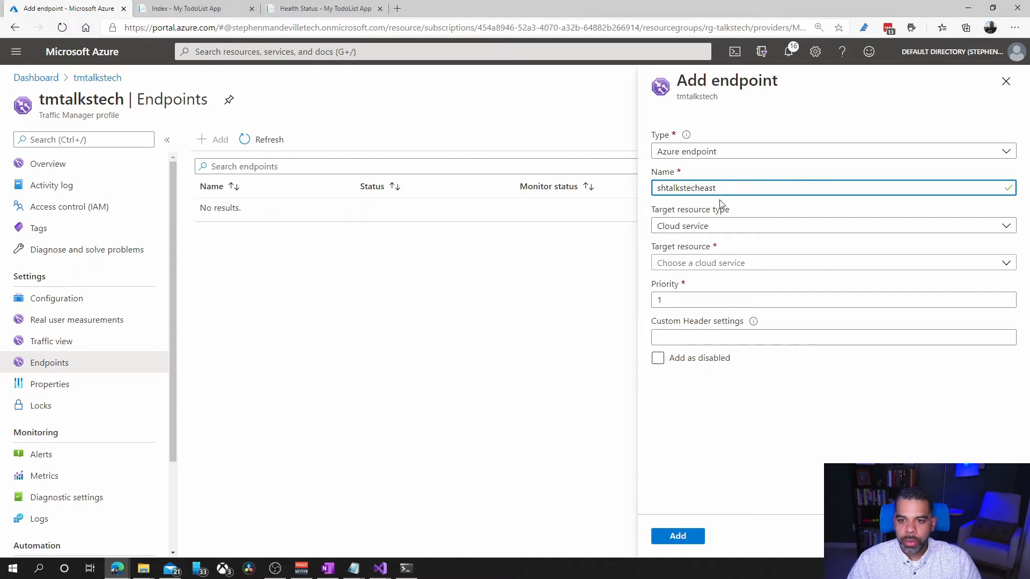
left_click(718, 226)
left_click(667, 268)
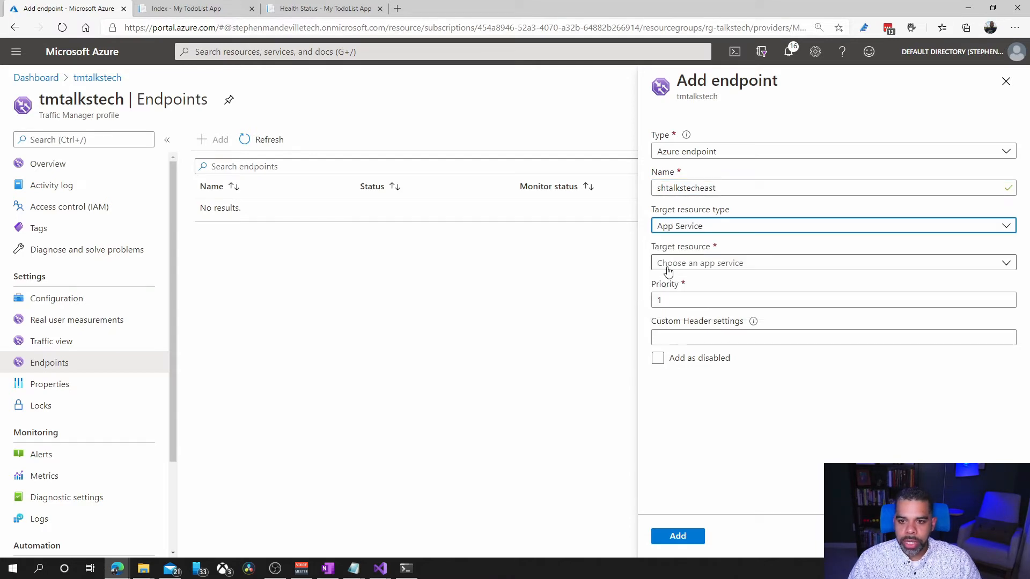
left_click(702, 265)
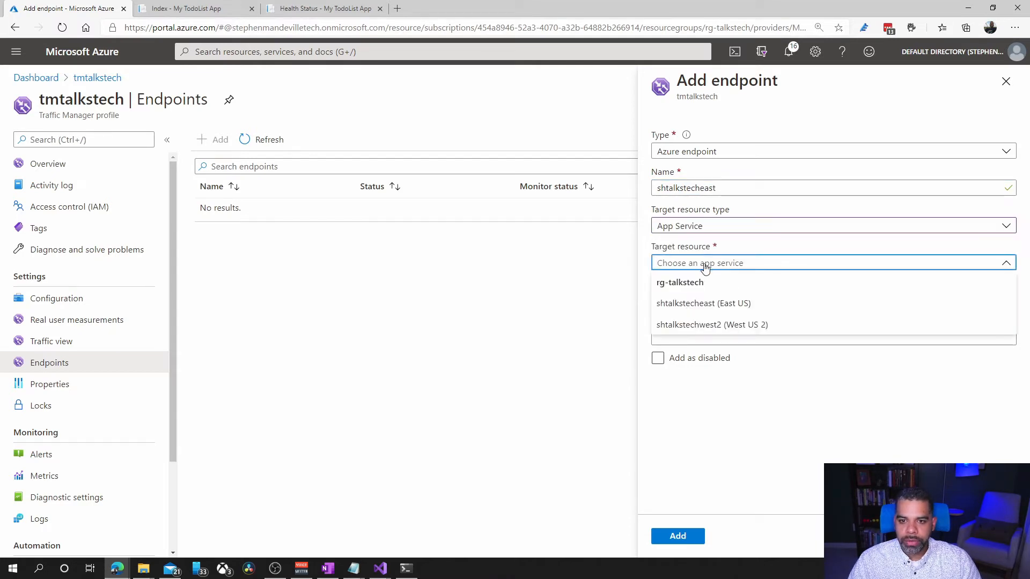
left_click(705, 306)
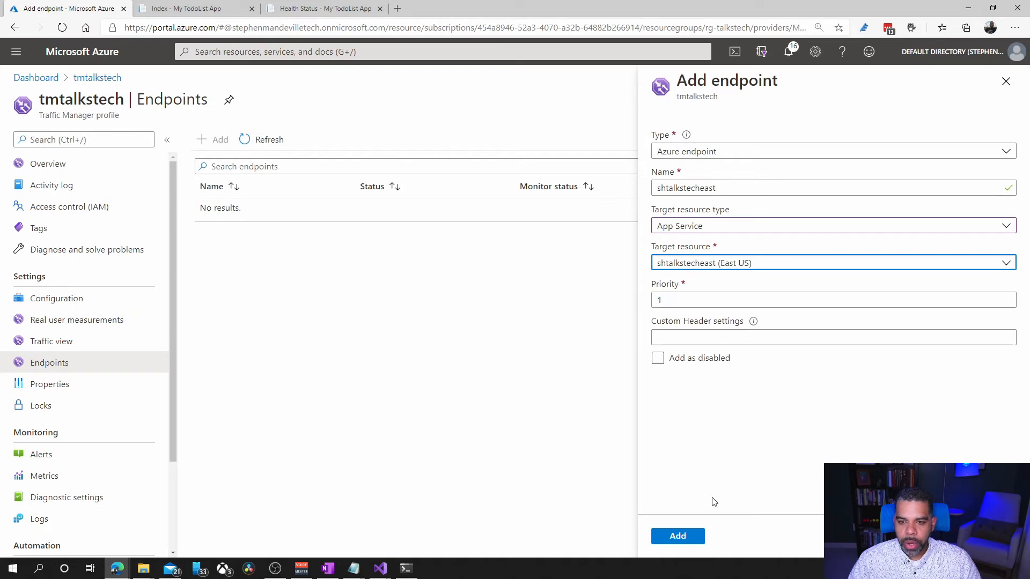
left_click(678, 536)
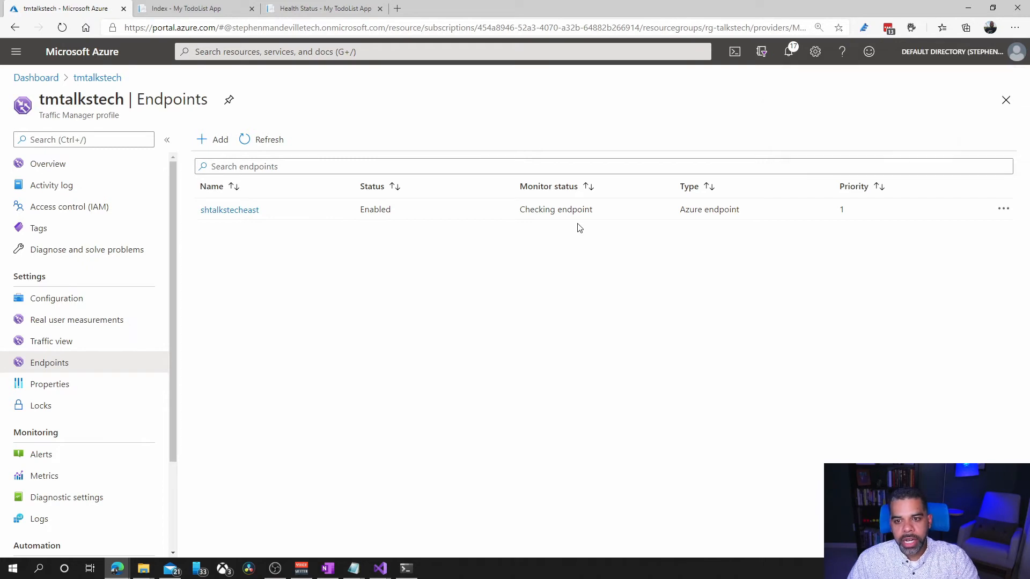
Add a second Azure endpoint named shtalkstechwest2, targeting the App Service shtalkstechwest2 (West US 2) with priority 2, and refresh the endpoint list
left_click(217, 147)
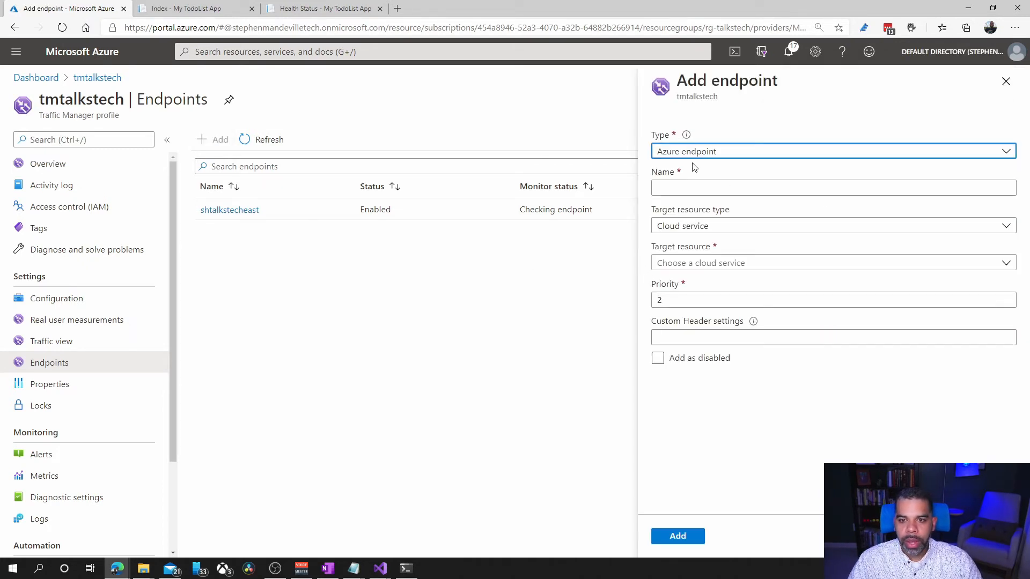
left_click(683, 189)
type("sh")
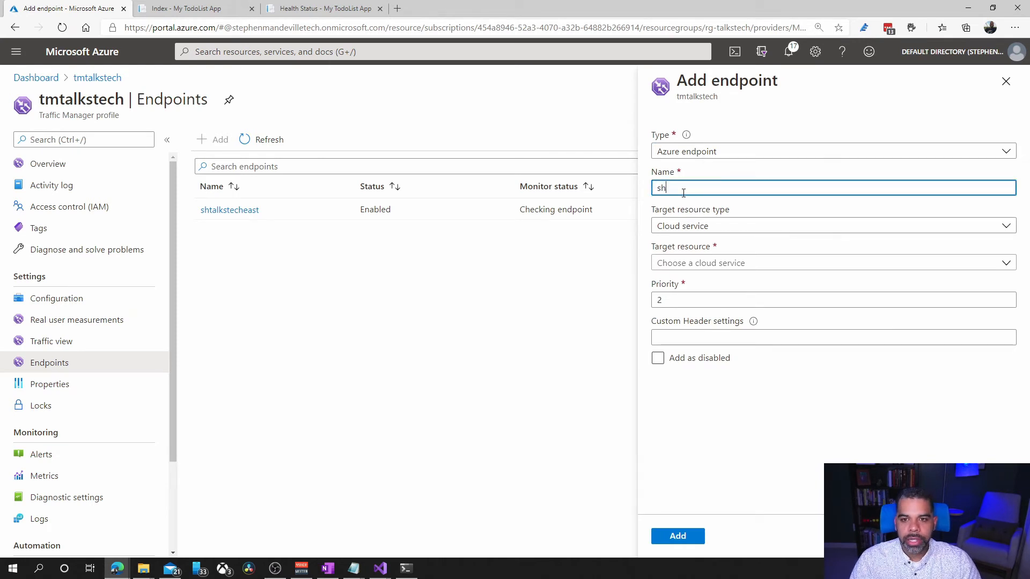
type("talkstechwe")
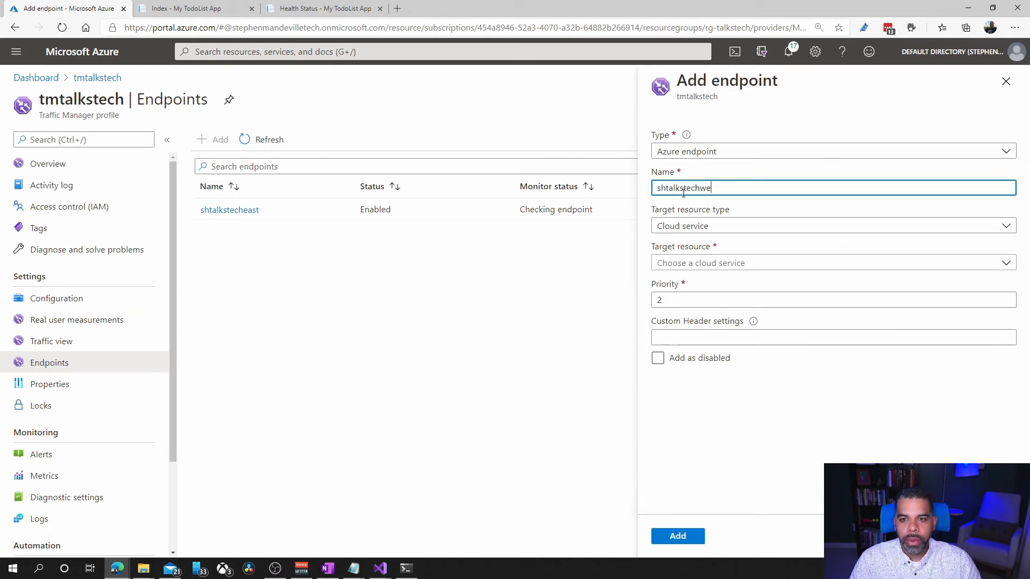
type("st2")
left_click(684, 226)
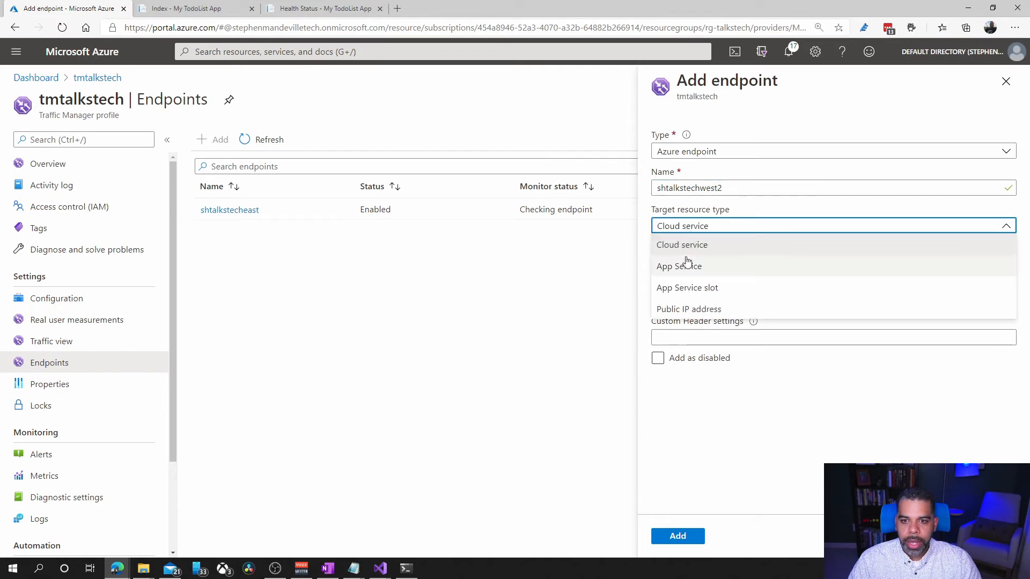
left_click(686, 265)
left_click(687, 271)
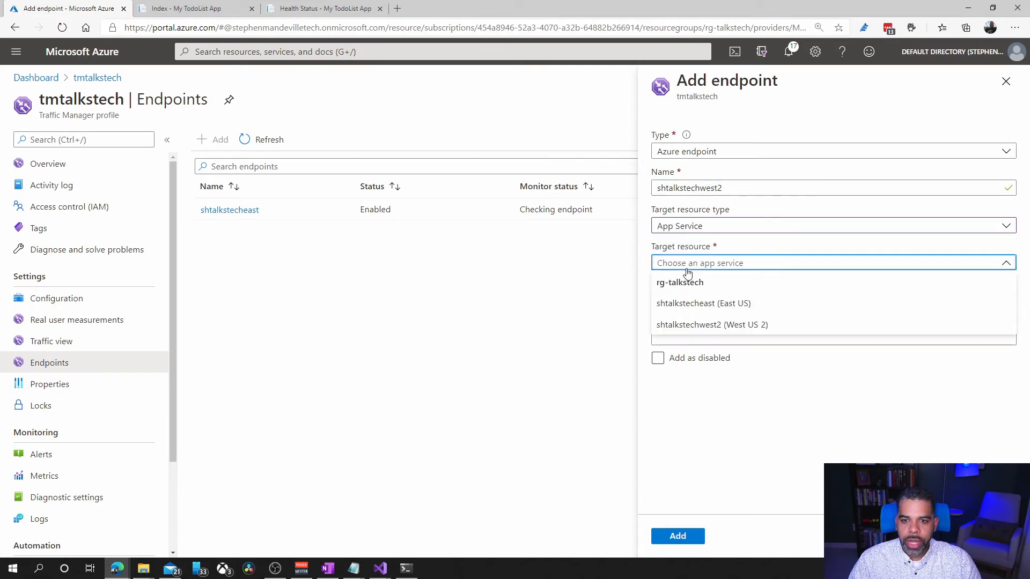
left_click(730, 325)
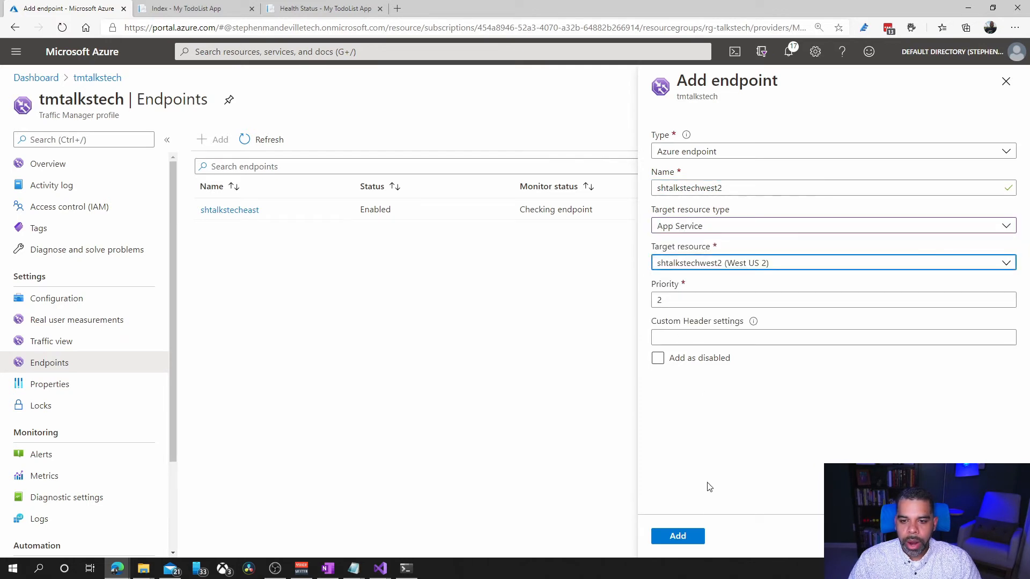
left_click(677, 536)
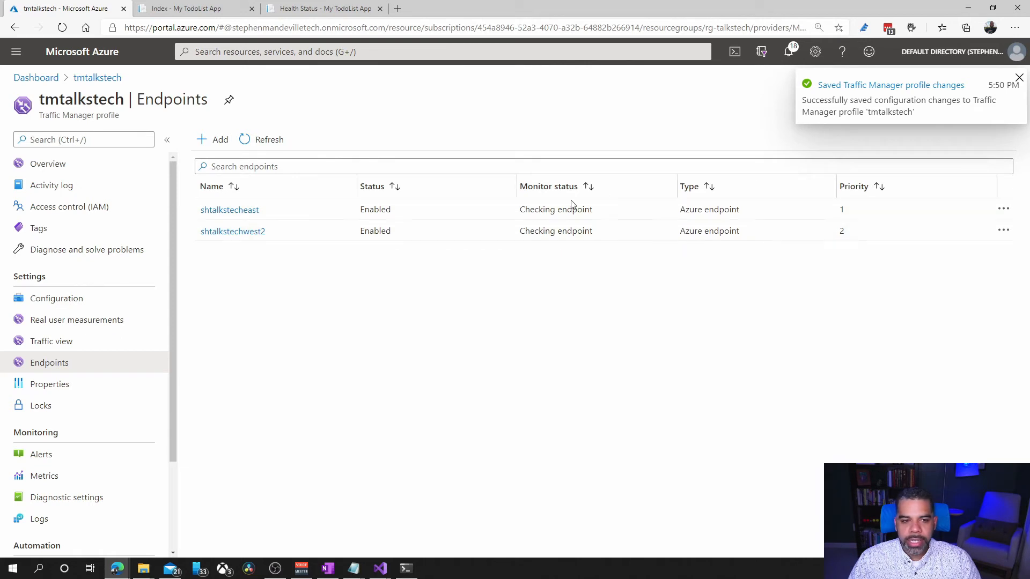
left_click(280, 140)
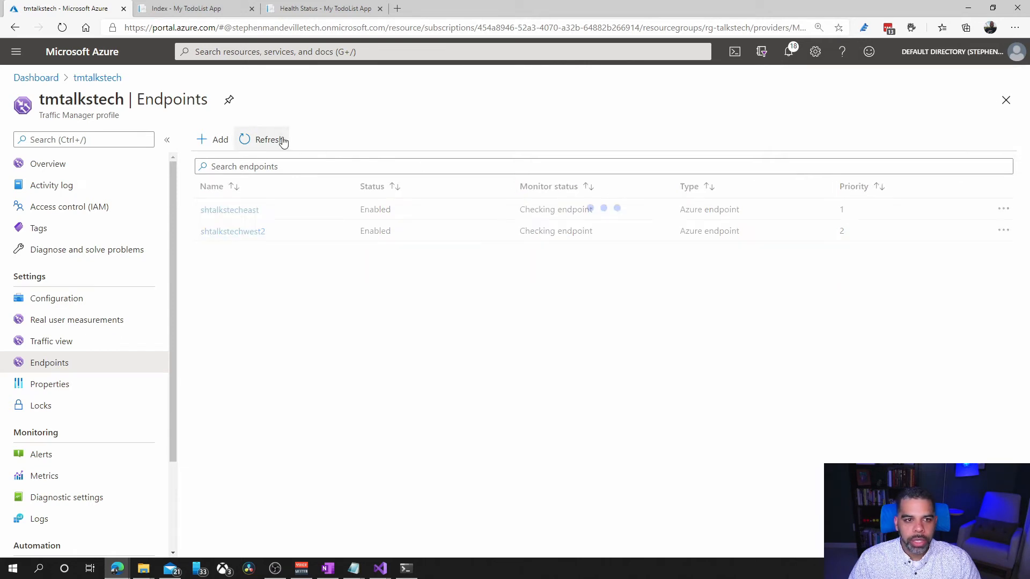
Copy the tmtalkstech profile's DNS name from its overview and open that address in a new browser tab
left_click(34, 163)
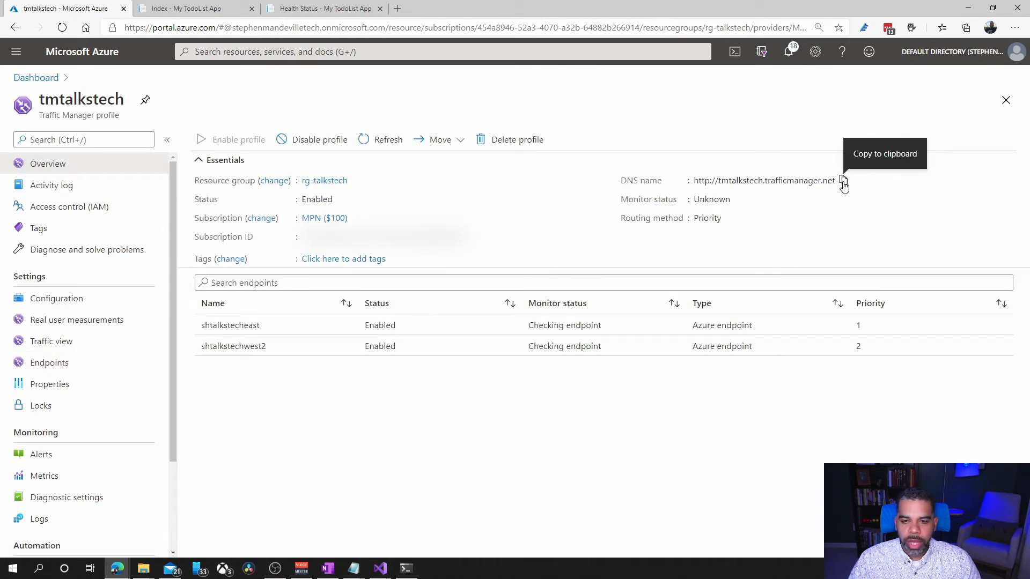
left_click(843, 181)
left_click(397, 9)
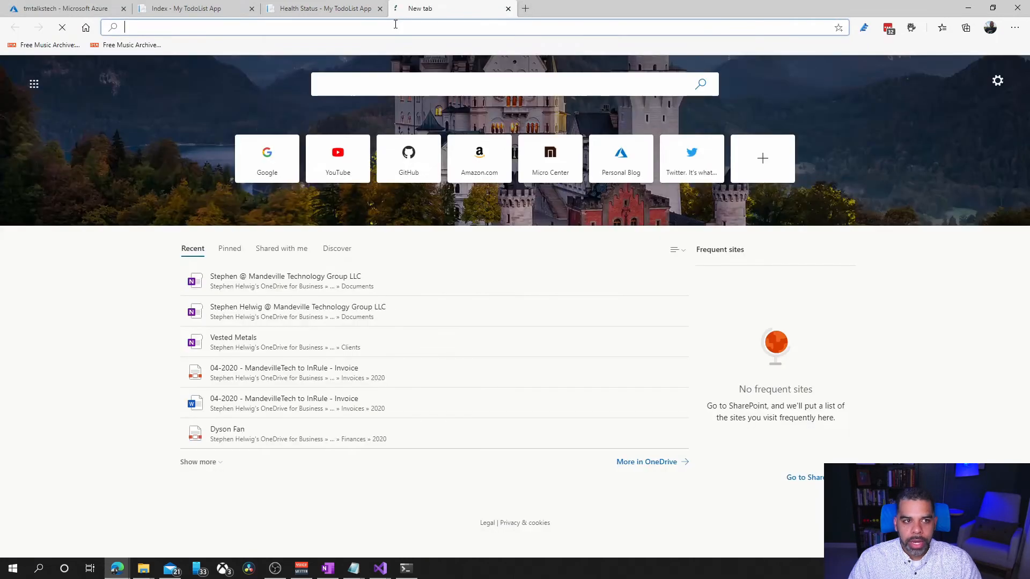
key("ctrl+v")
key("Return")
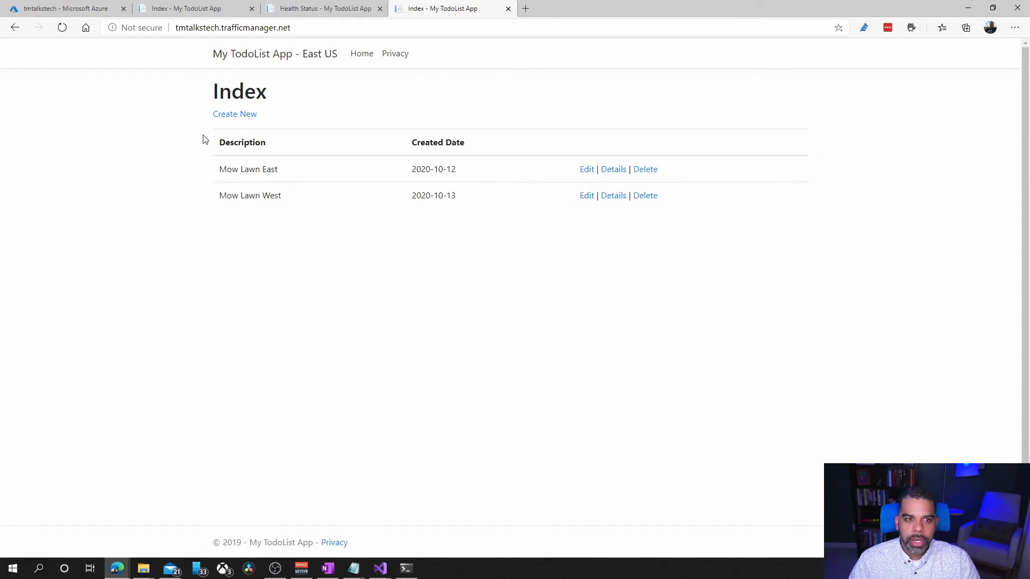
Open the todo app's /health page through the tmtalkstech.trafficmanager.net address
left_click(316, 26)
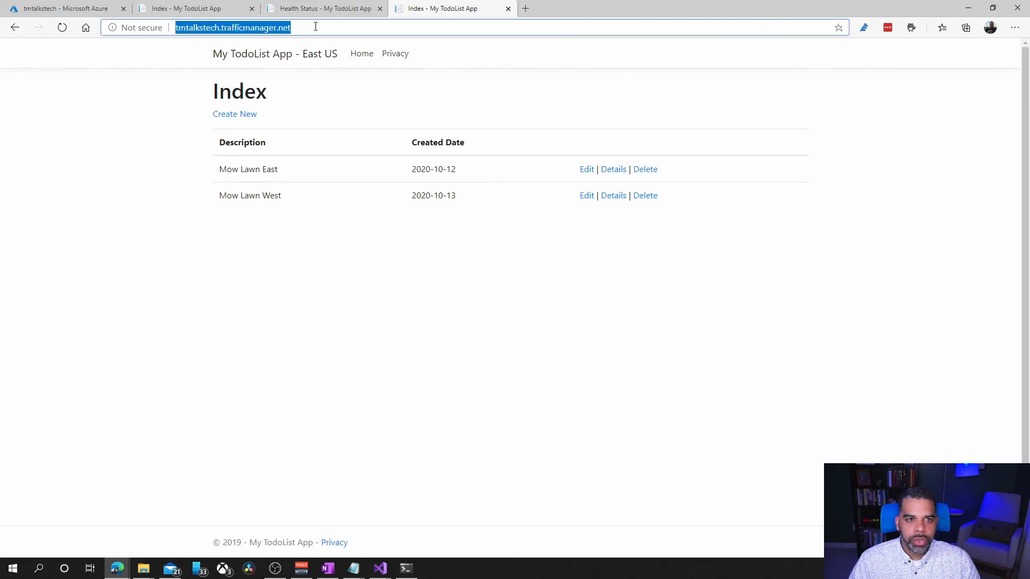
left_click(333, 25)
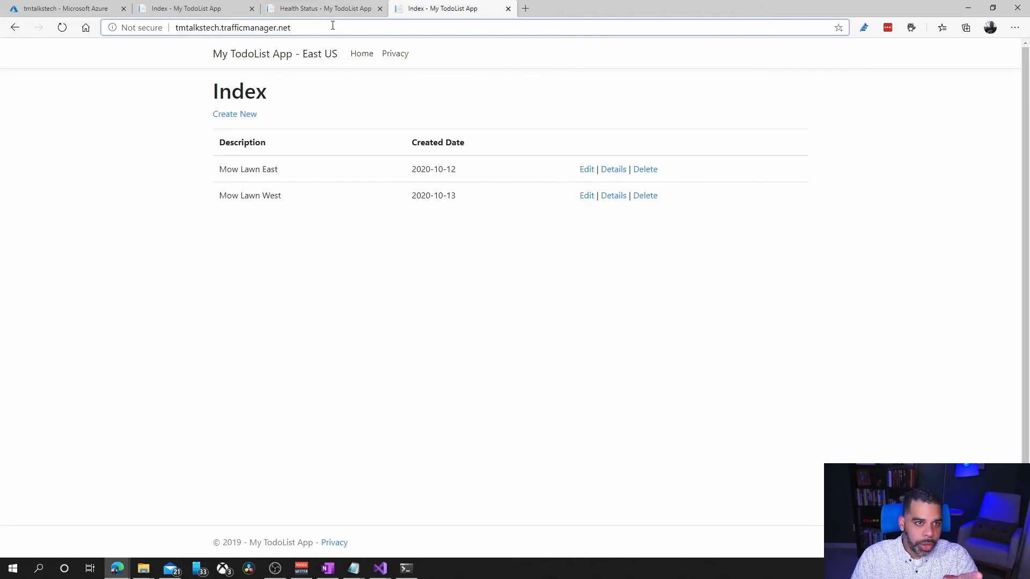
type("/")
type("healt")
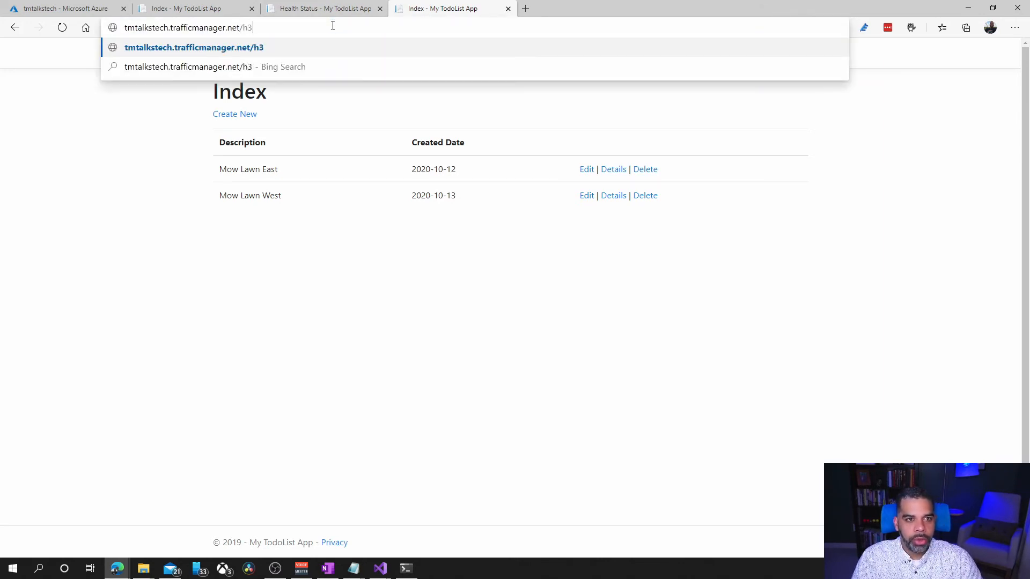
type("h")
key("Return")
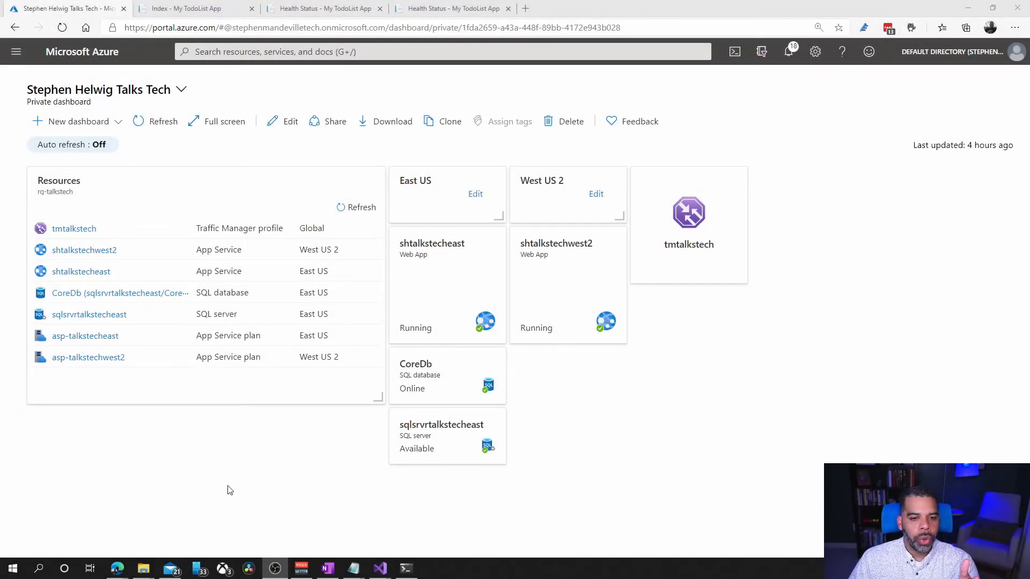
From the SQL server sqlsrvrtalkstecheast, start a new failover group and name it fgtalkstech
left_click(427, 456)
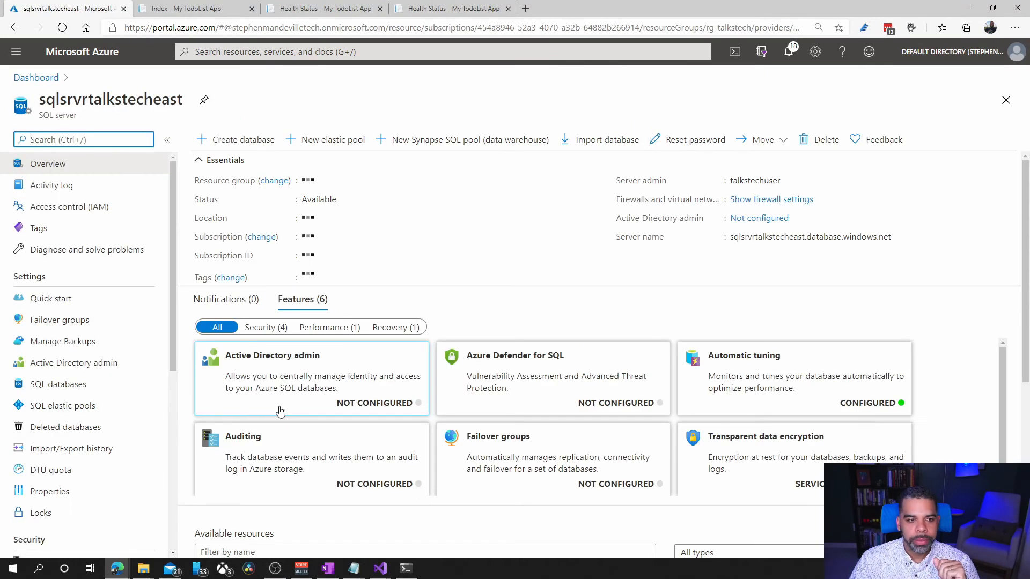
left_click(95, 321)
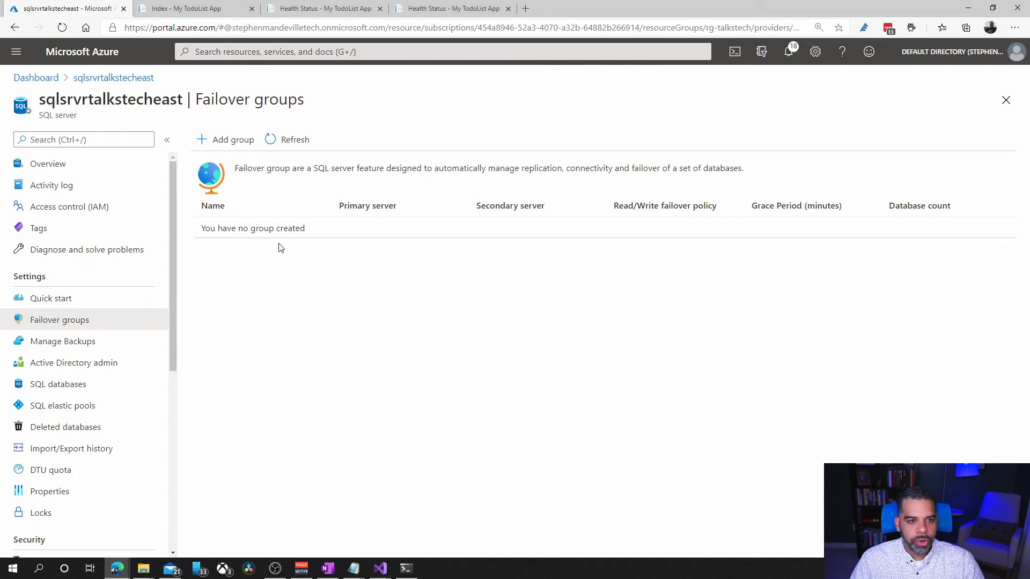
left_click(229, 142)
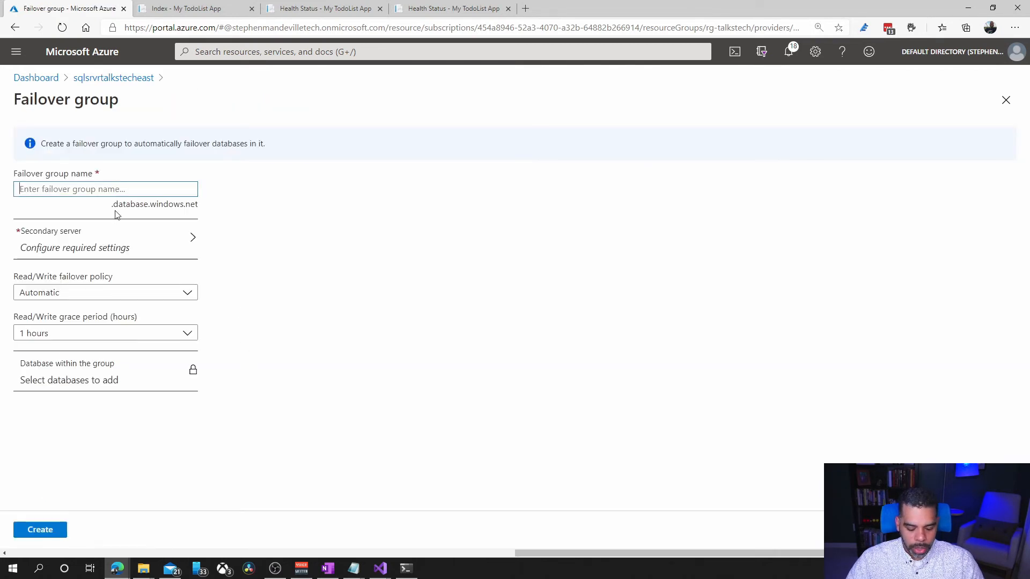
type("fgtaslk")
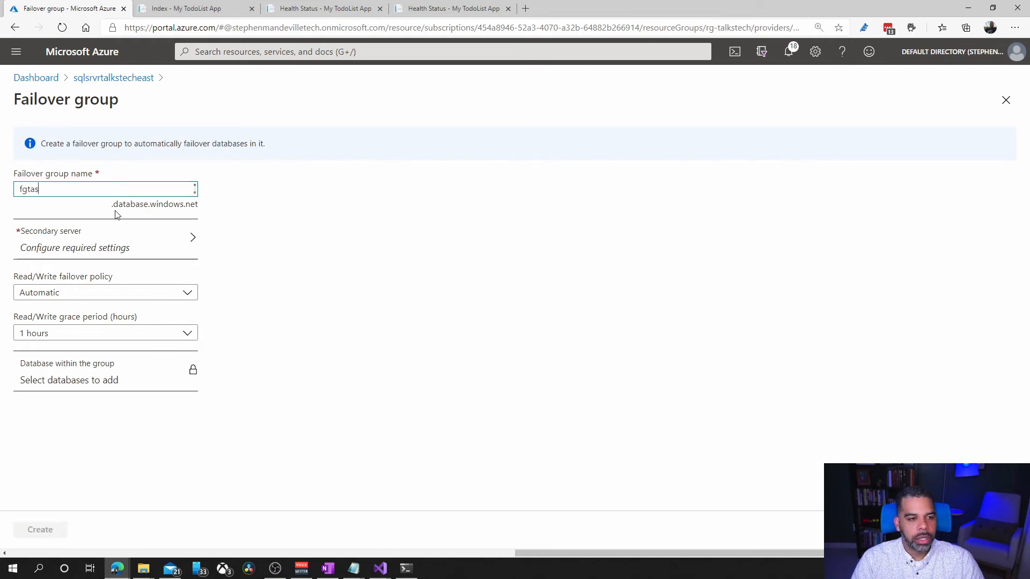
key("BackSpace")
key("BackSpace")
key("BackSpace")
type("lkstech")
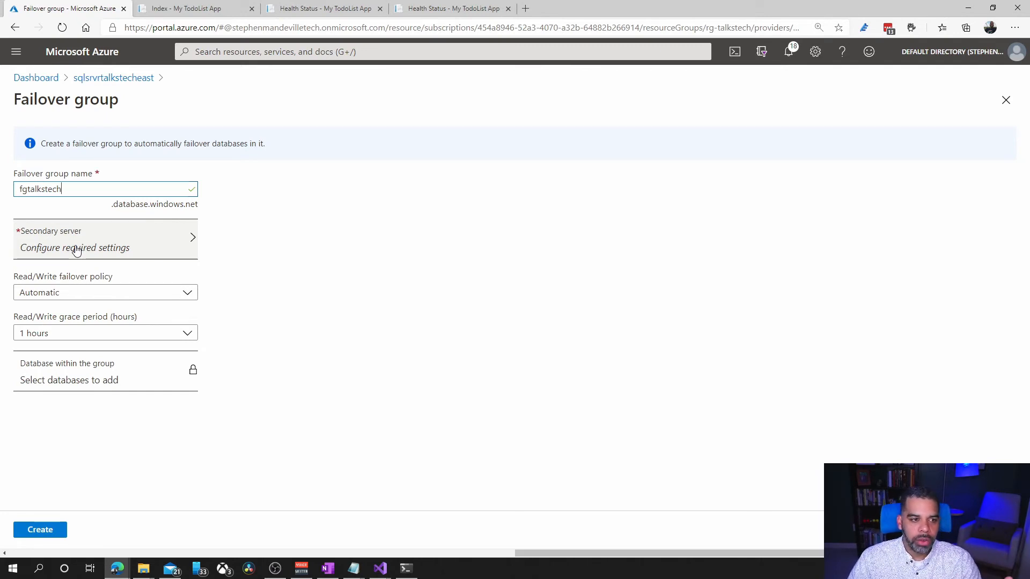
Start creating a new server as the failover group's secondary server and name it sqlsrvrtalkstechwest2
left_click(77, 251)
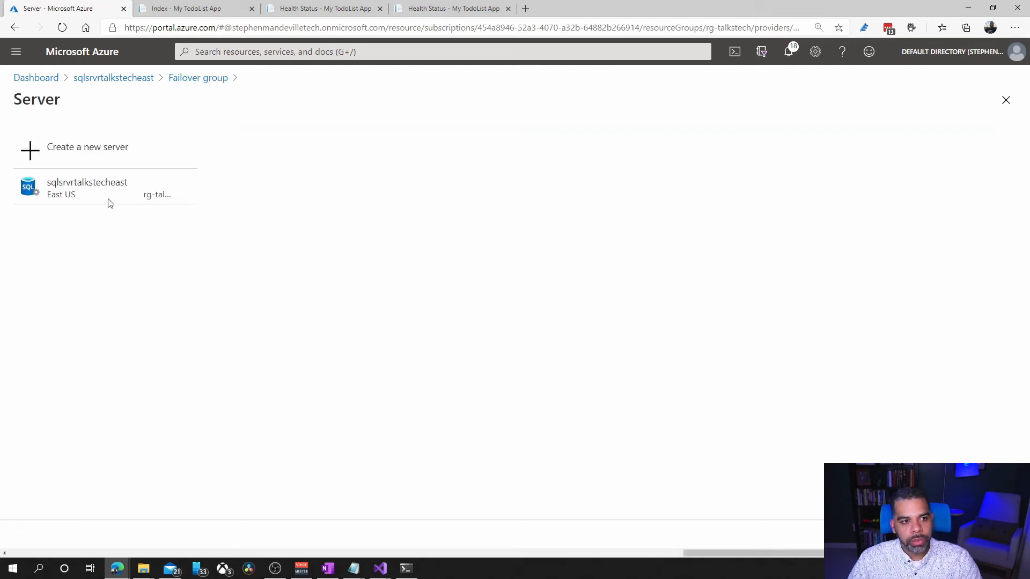
left_click(111, 146)
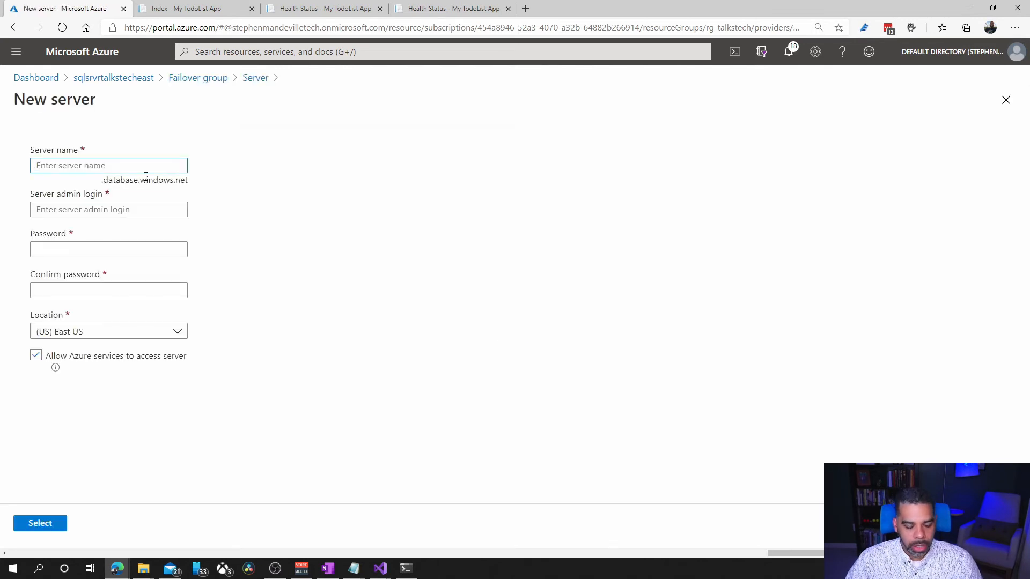
type("sql")
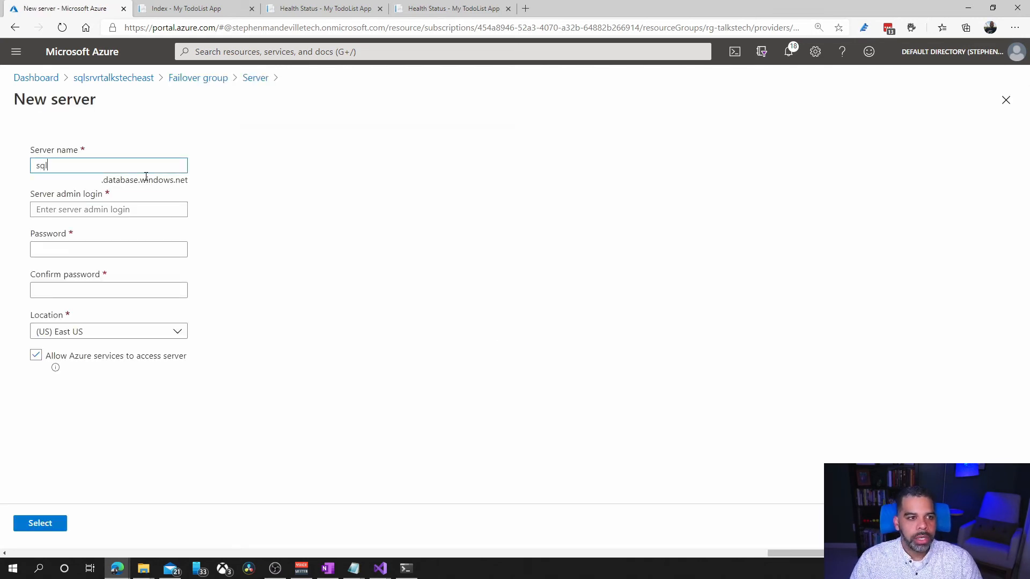
type("srvr")
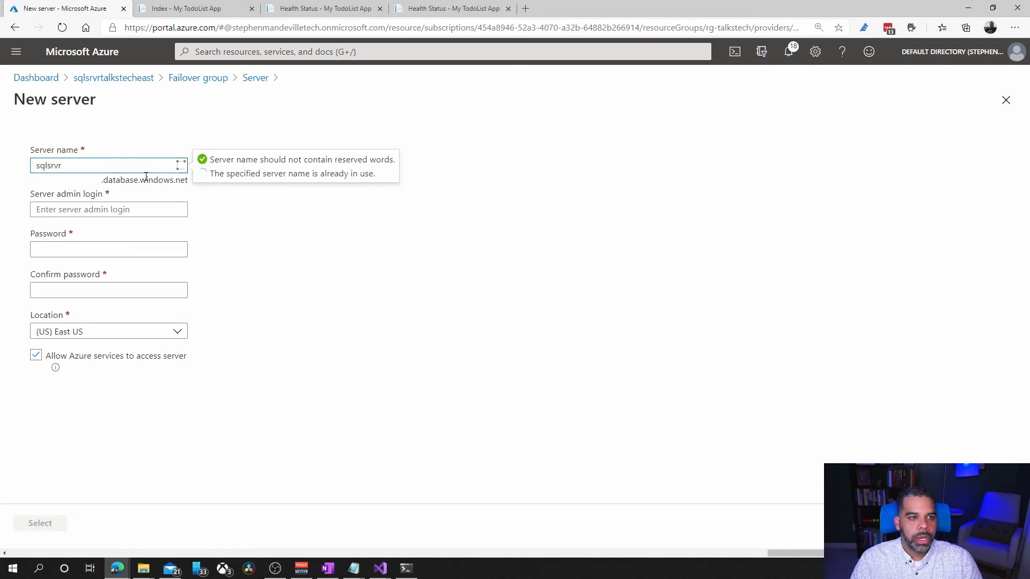
type("taslkstechwest2")
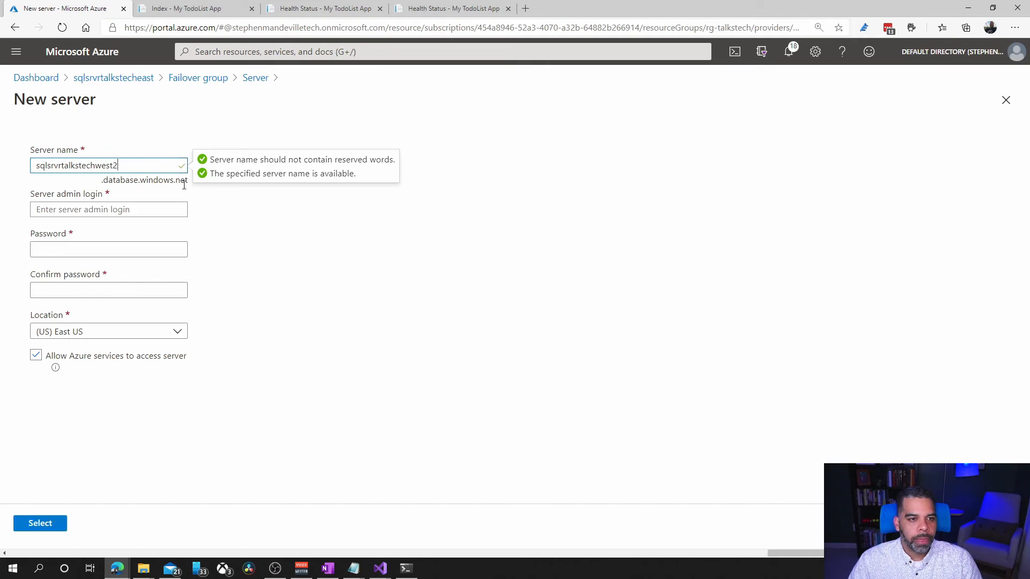
Set the new server's admin login to talkstechuser, then enter and confirm the admin password
left_click(102, 203)
type("ta")
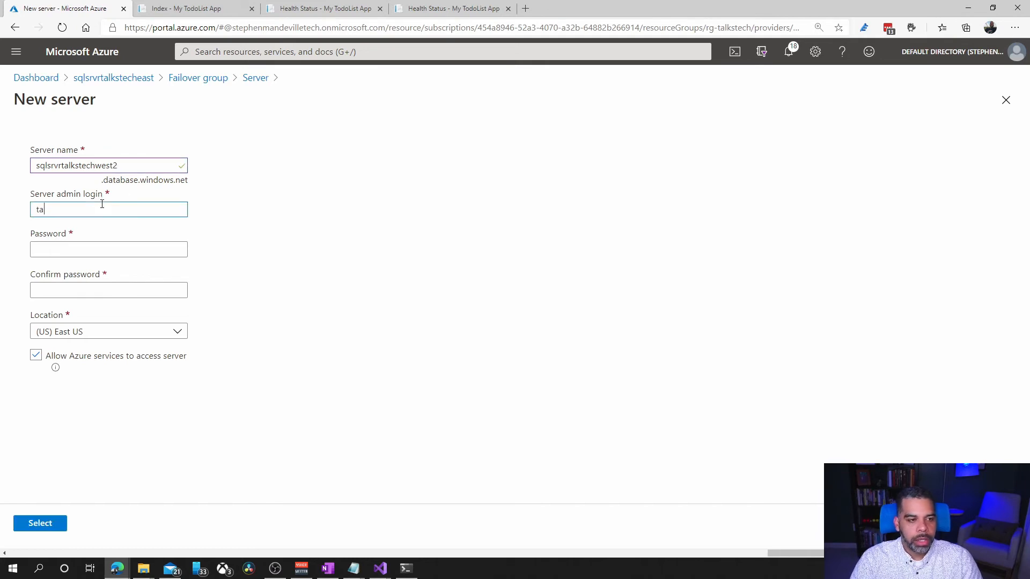
type("lkstechuser")
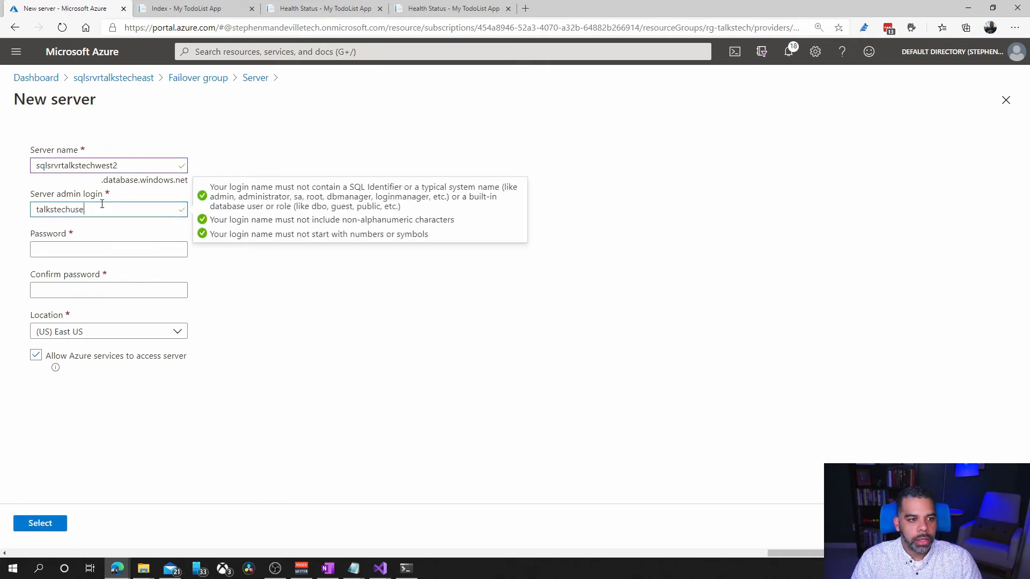
key("Tab")
key("alt+Tab")
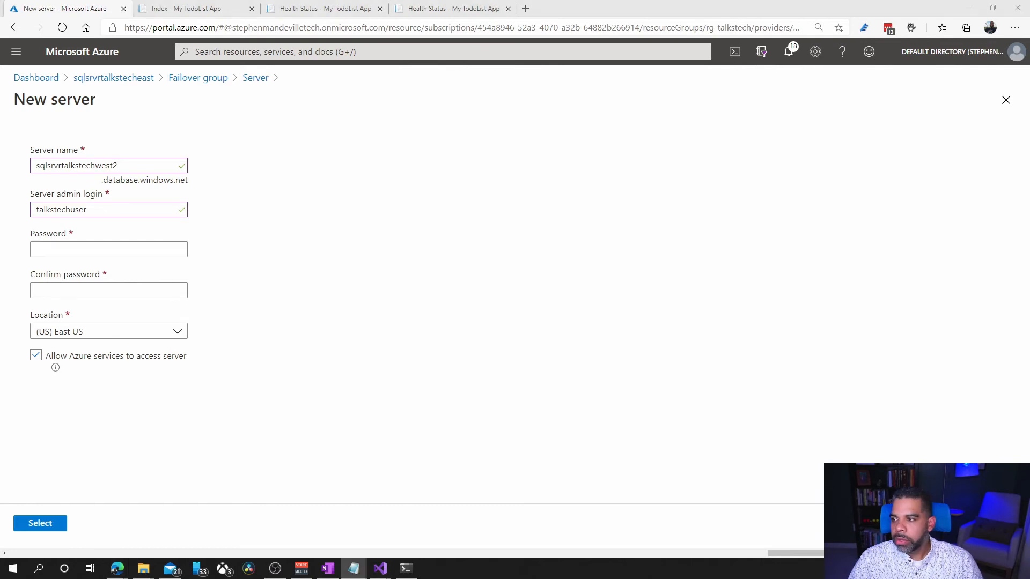
left_click(152, 249)
key("ctrl+v")
left_click(140, 289)
key("ctrl+v")
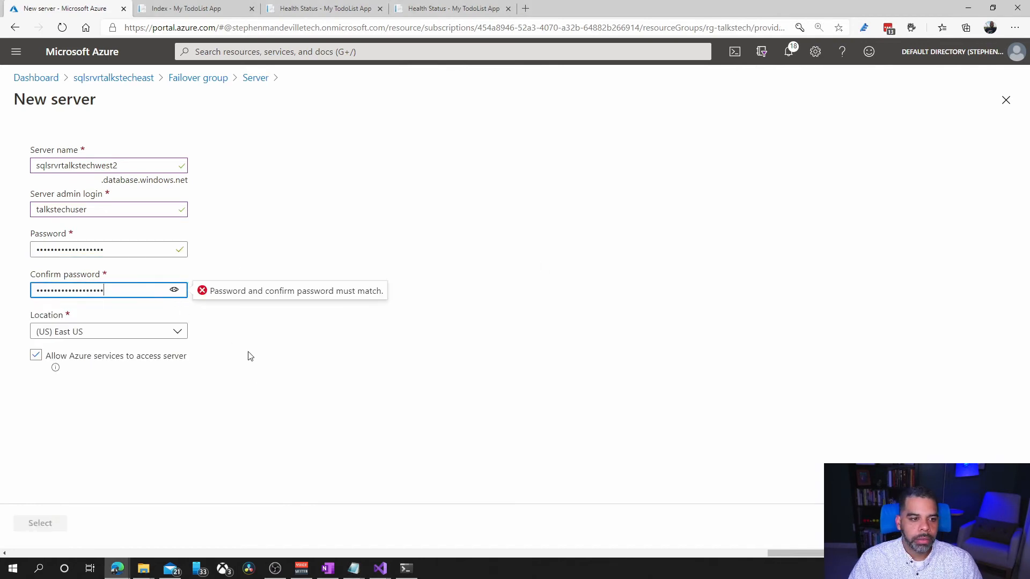
Set the new server's location to (US) West US 2 and select it as the secondary server
left_click(166, 336)
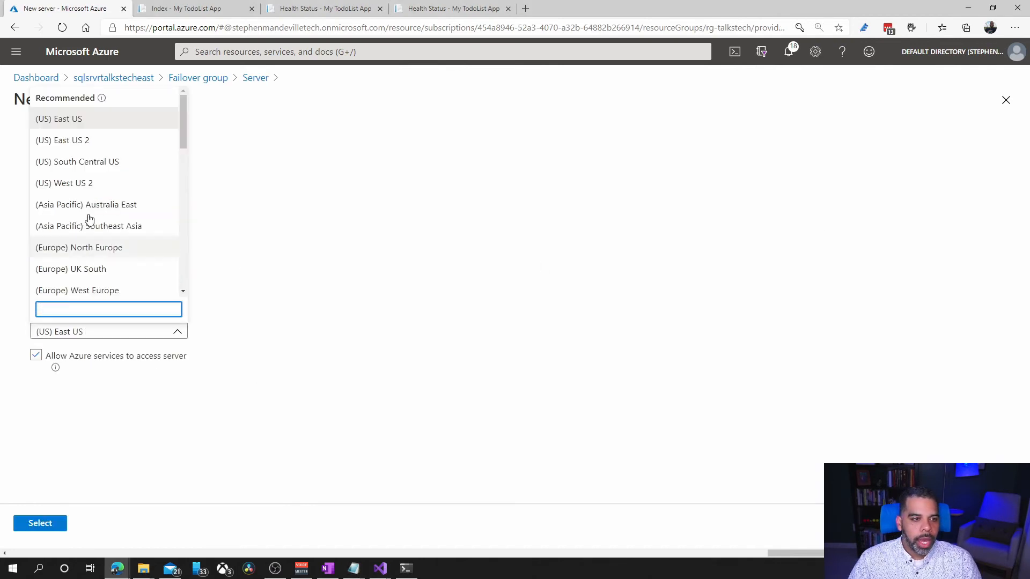
left_click(81, 185)
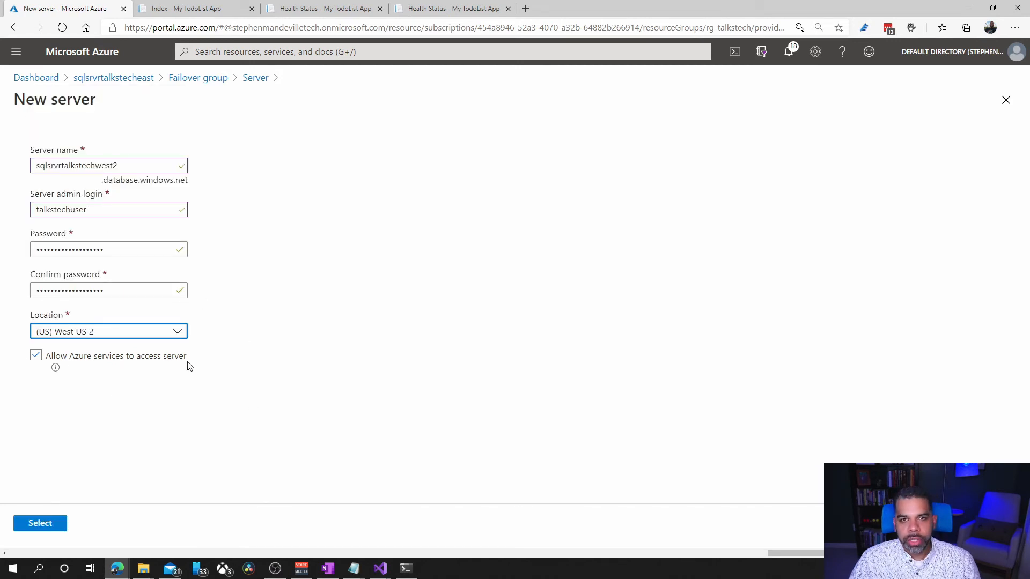
left_click(51, 528)
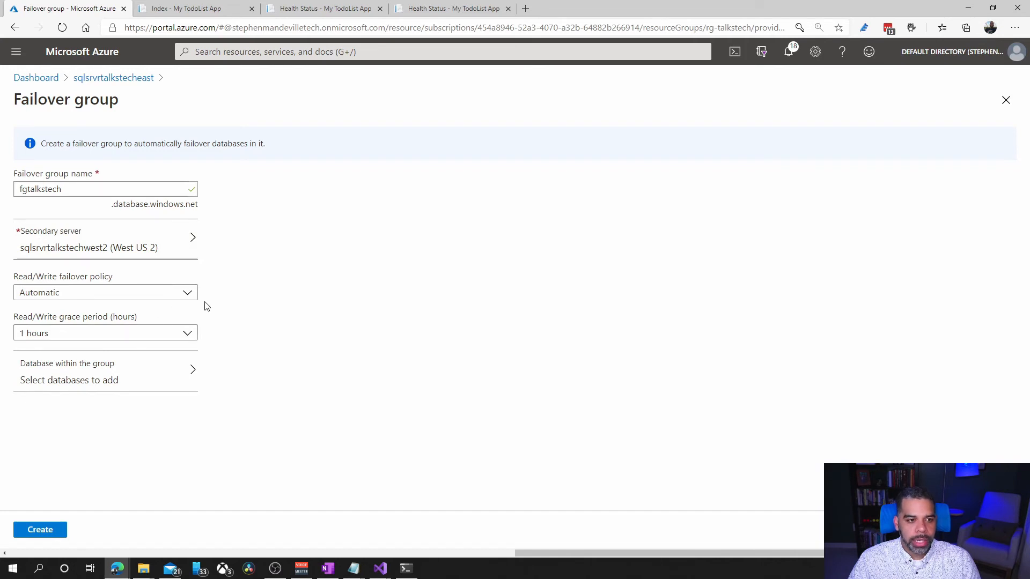
Review the failover group's read/write failover policy and grace period options
left_click(189, 295)
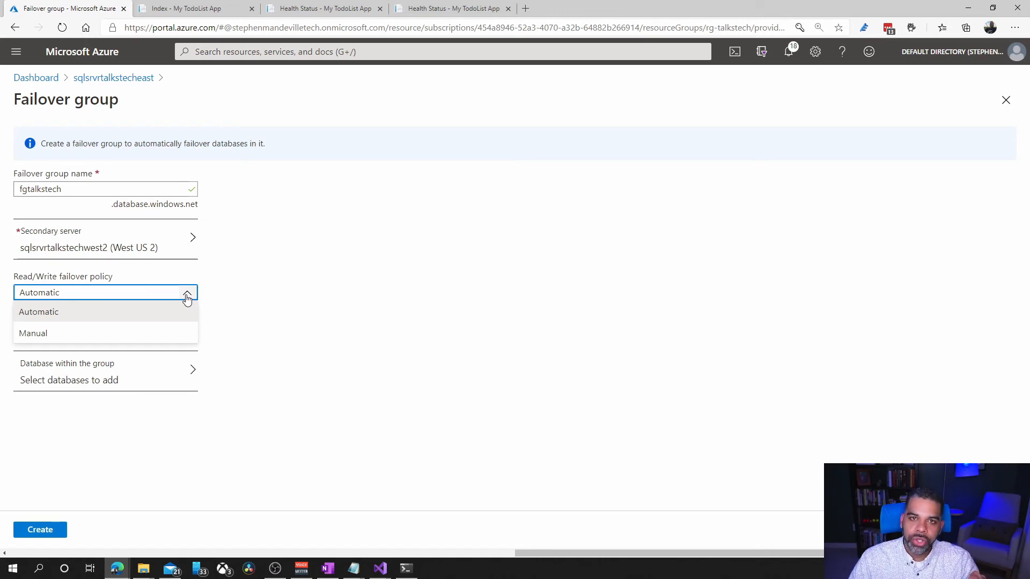
left_click(187, 299)
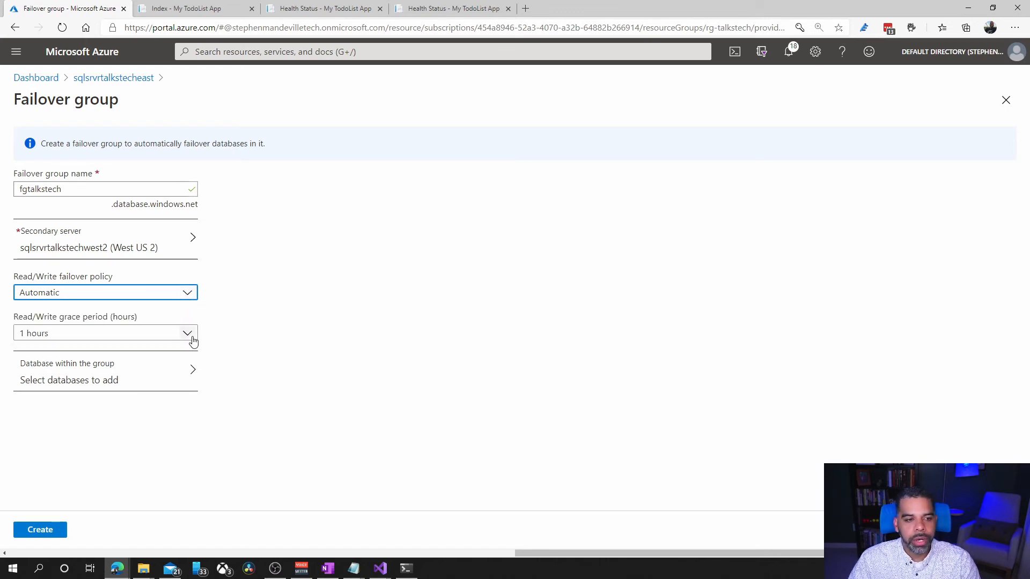
left_click(187, 335)
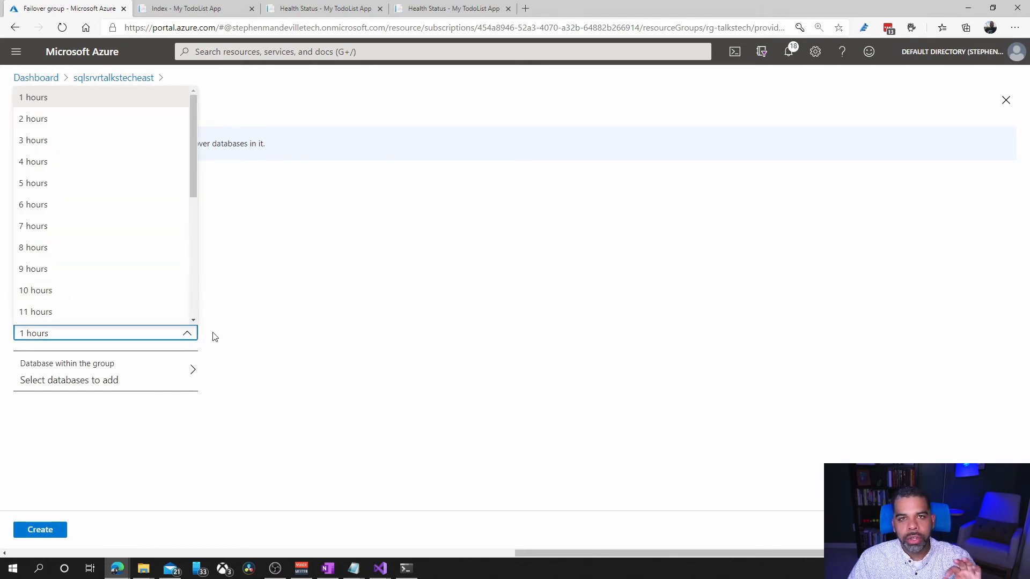
left_click(216, 338)
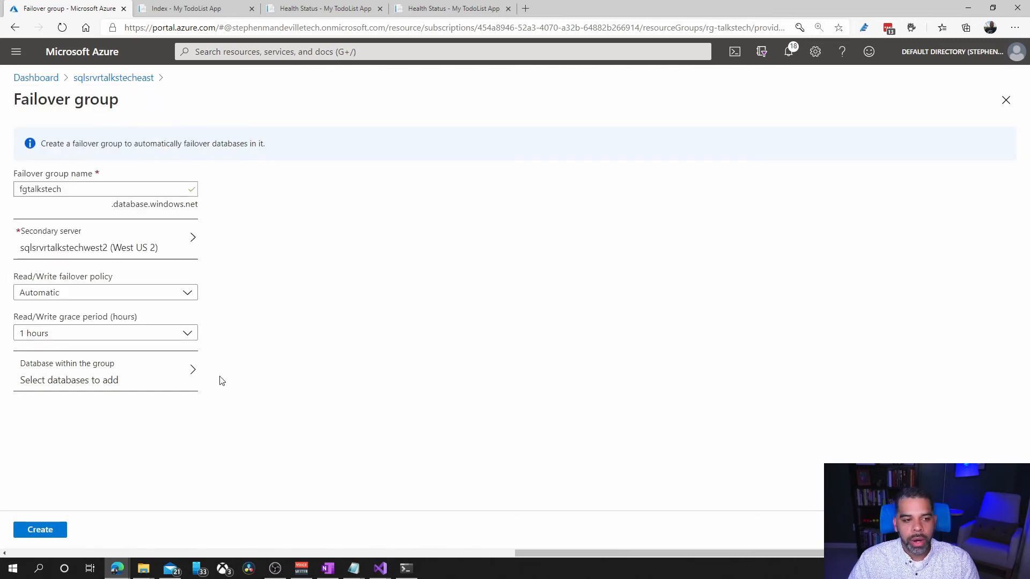
Add the CoreDb database to the failover group fgtalkstech and create the group
left_click(97, 381)
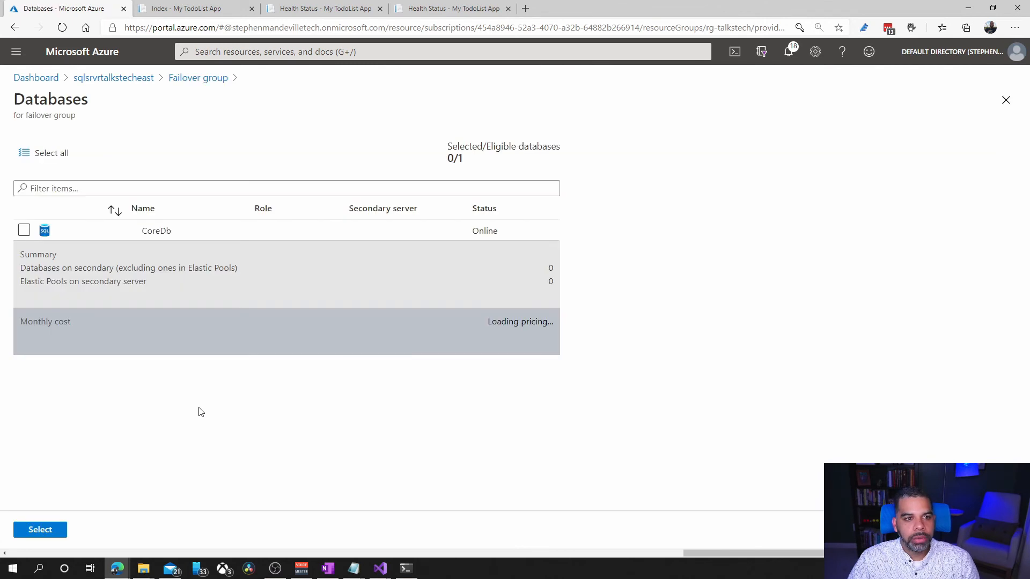
left_click(24, 230)
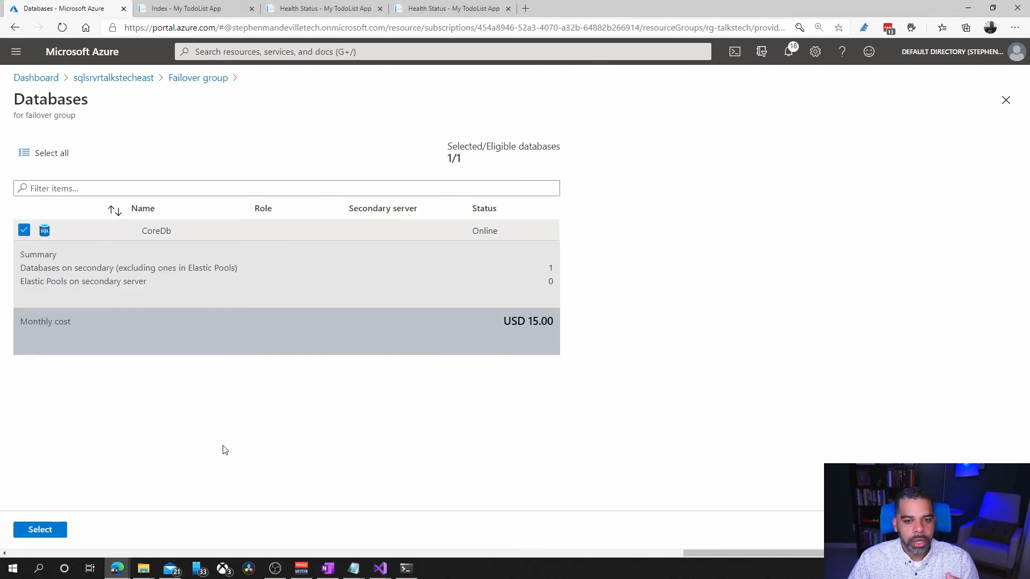
left_click(40, 530)
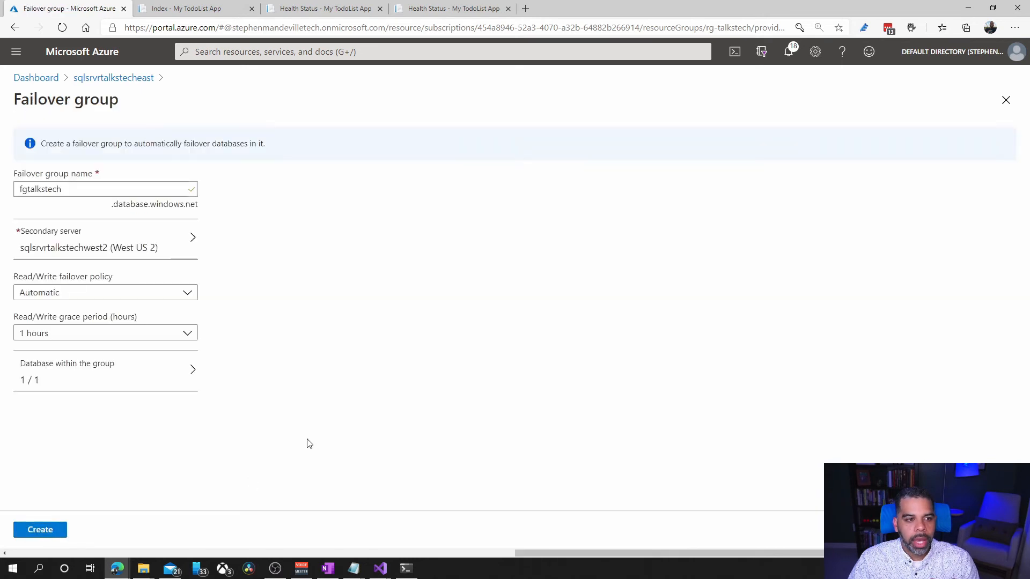
left_click(37, 532)
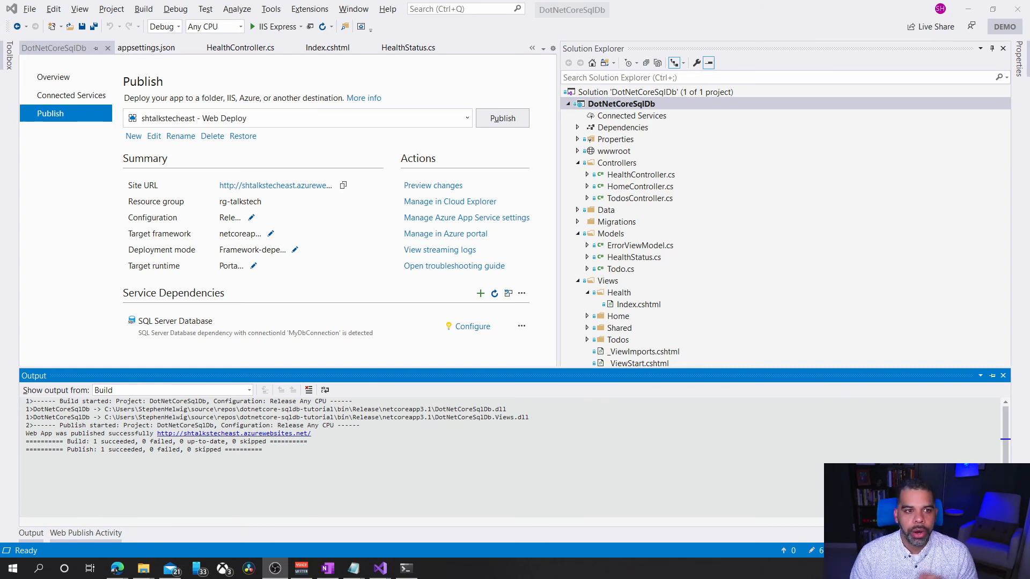
Switch to the browser and check the todo app's /health page at the Traffic Manager address
key("alt+Tab")
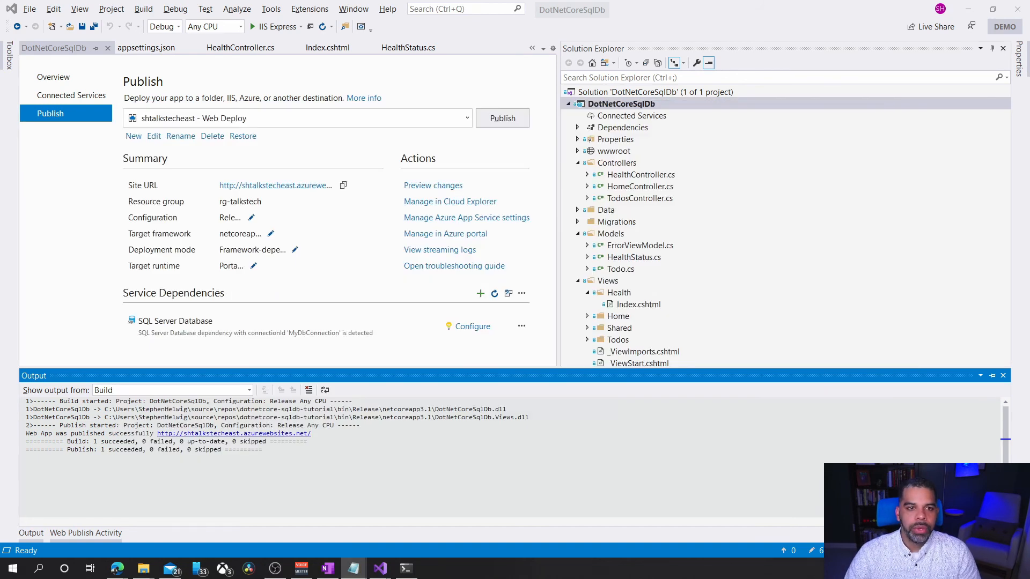
key("alt+Tab")
key("alt+Tab")
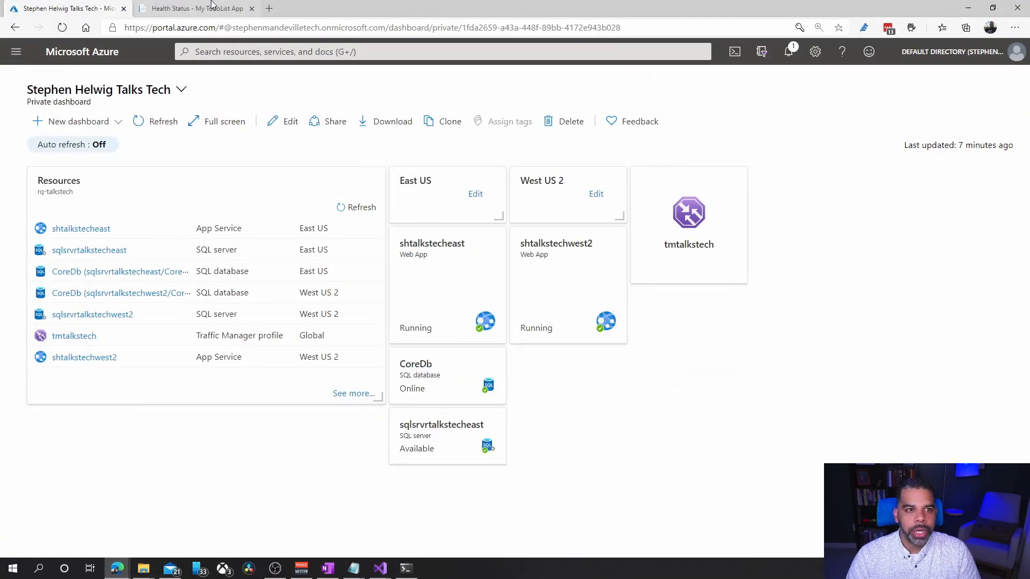
left_click(193, 8)
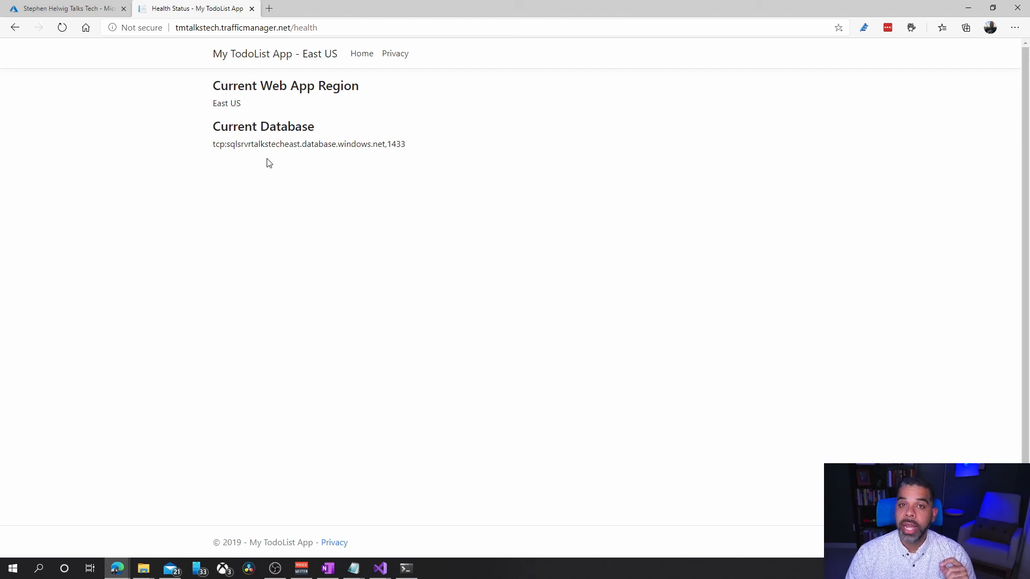
From the dashboard, open failover group fgtalkstech on server sqlsrvrtalkstecheast and copy its read/write listener endpoint
left_click(89, 16)
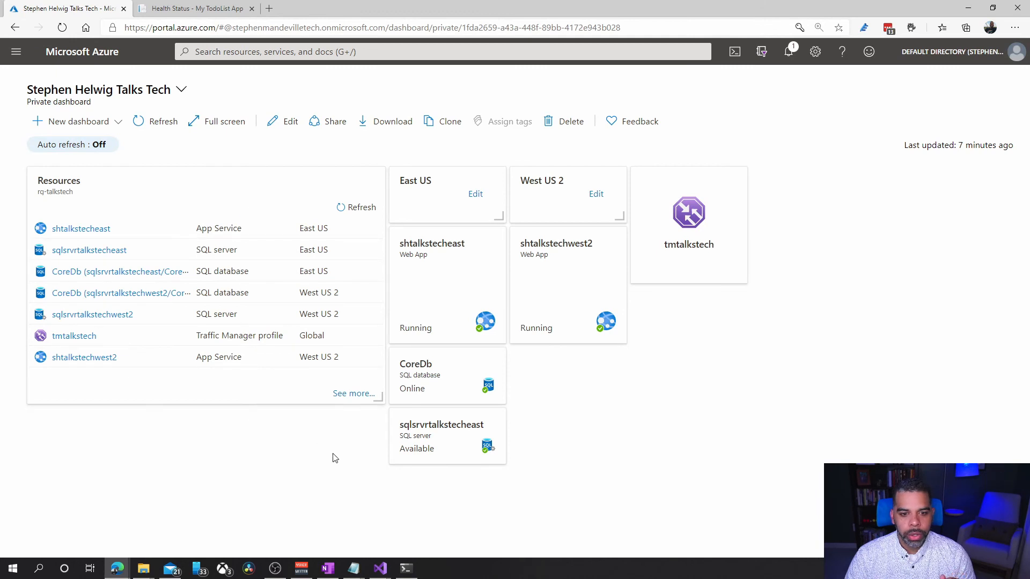
left_click(435, 456)
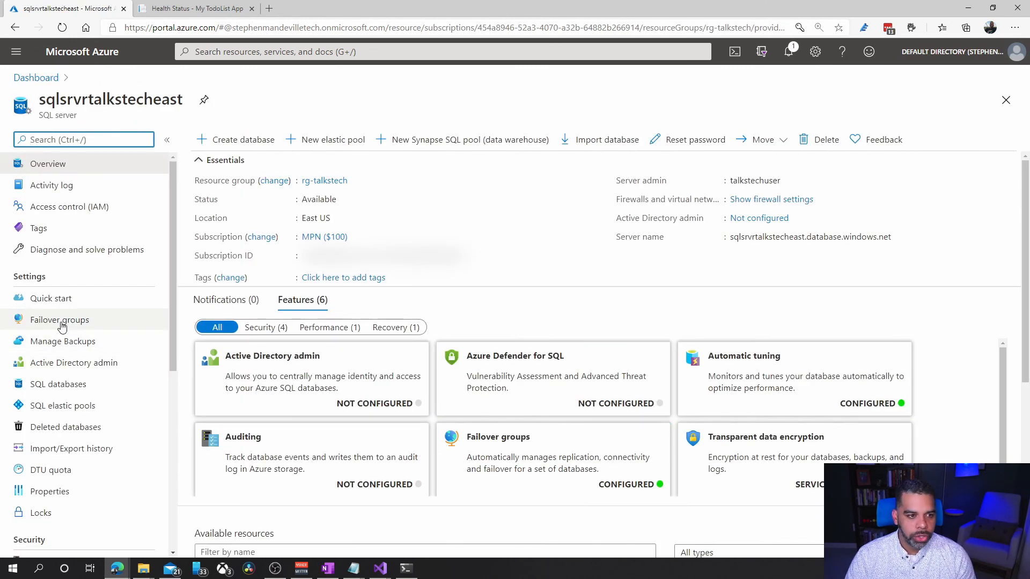
left_click(61, 323)
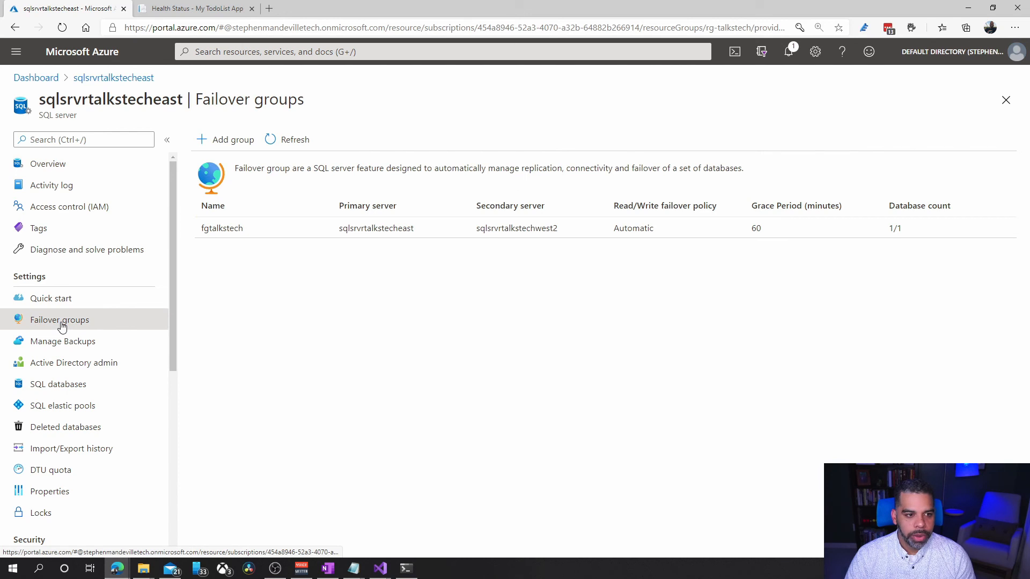
left_click(229, 231)
scroll(418, 429, "down", 3)
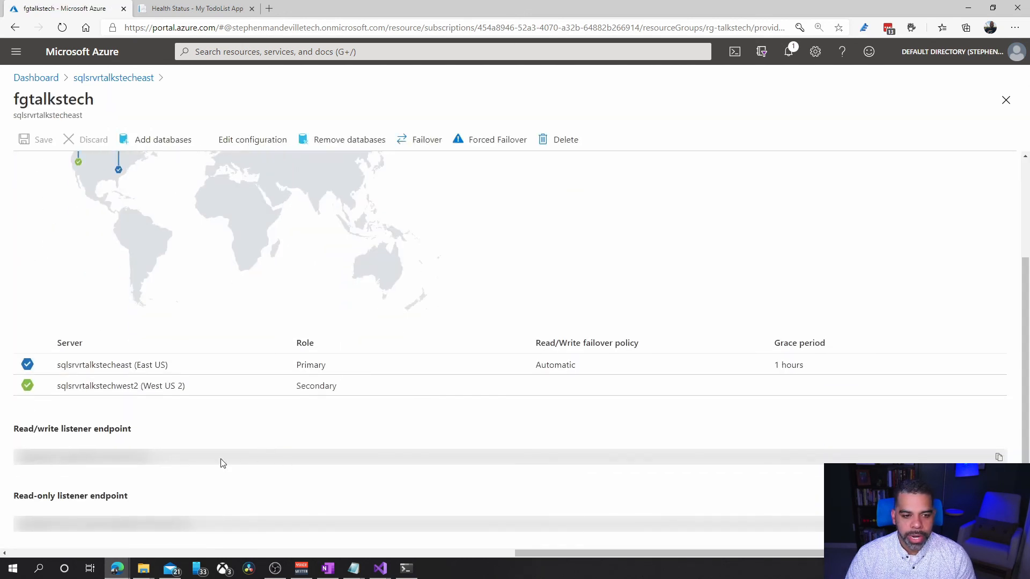
left_click(1000, 458)
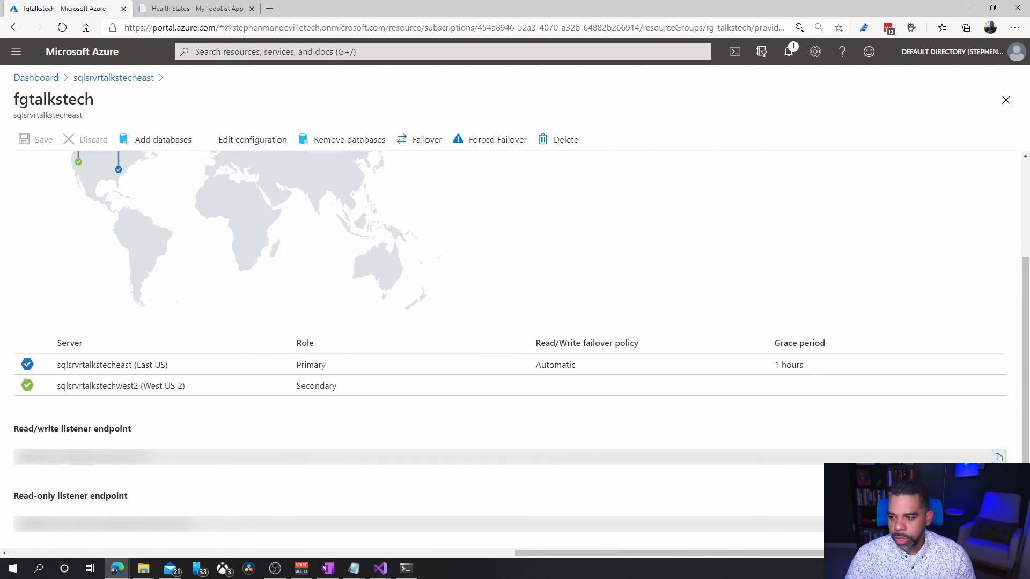
Switch to Notepad and paste the listener endpoint below the connection string
key("alt+Tab")
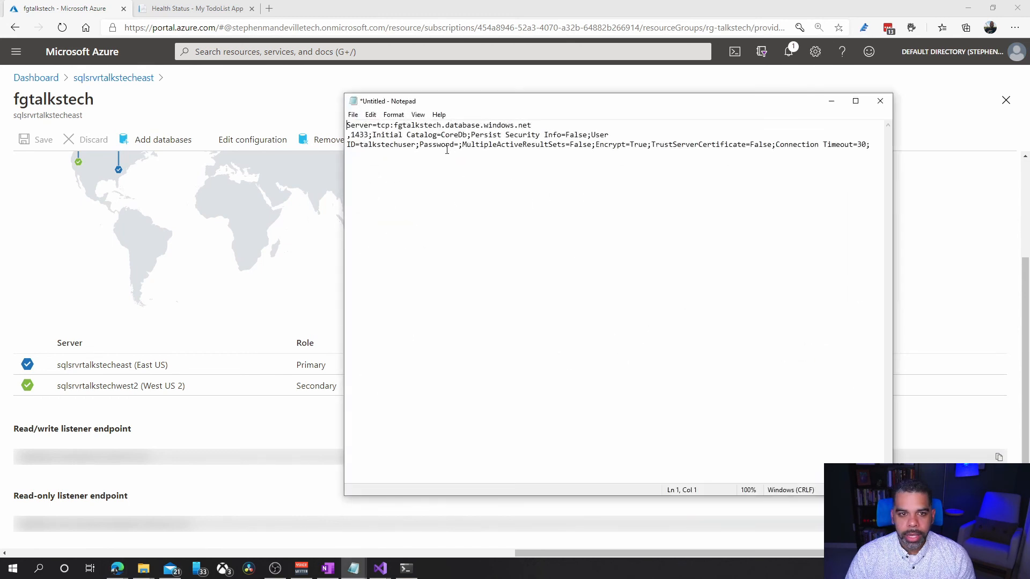
left_click(877, 146)
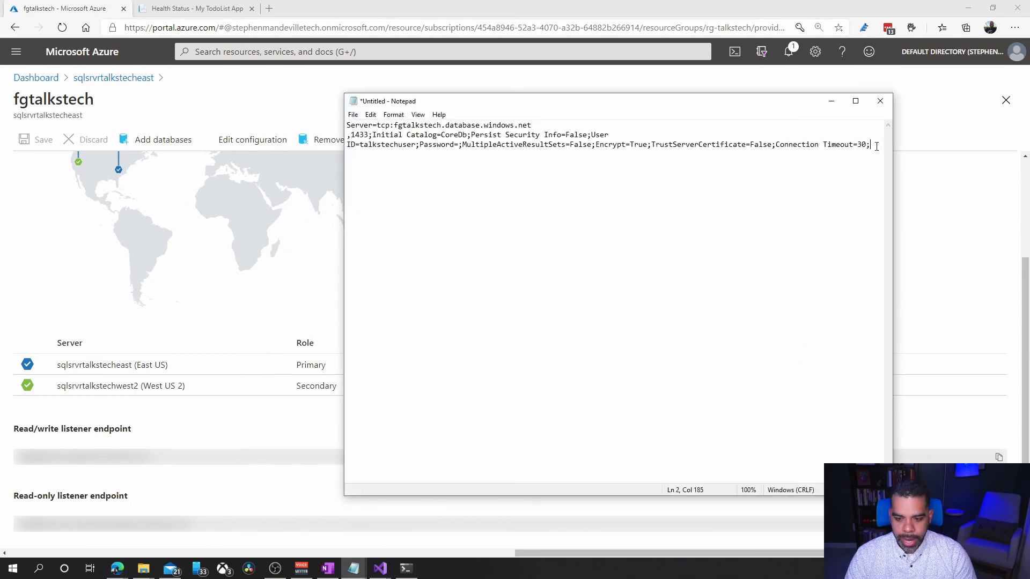
key("Return")
key("ctrl+v")
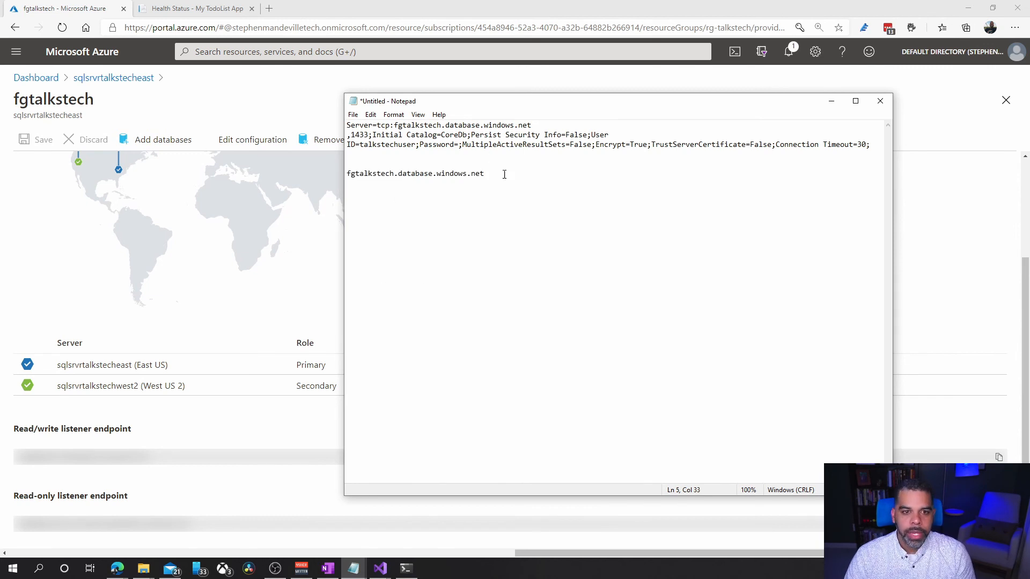
left_click_drag(490, 171, 321, 170)
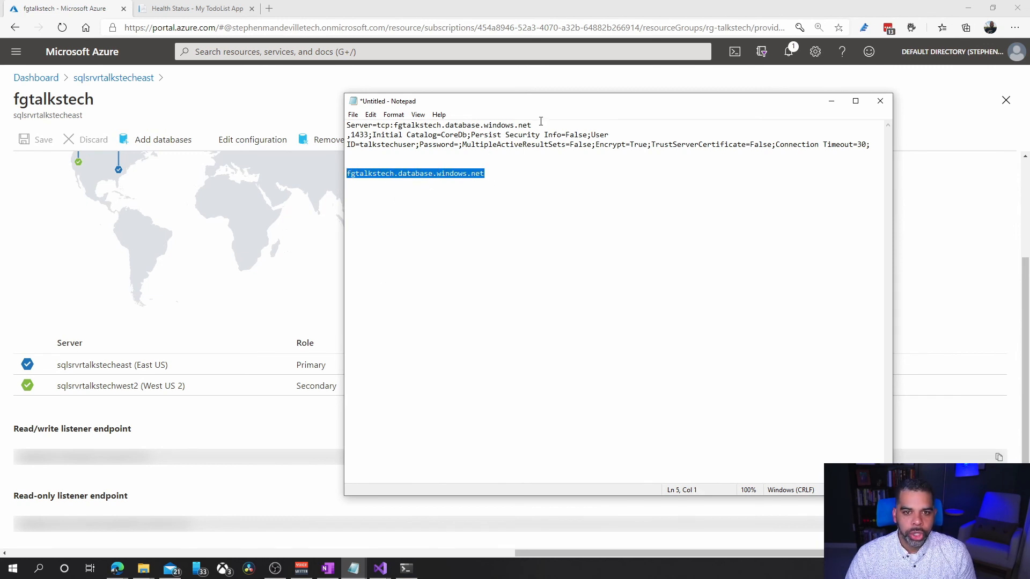
Remove the line break before ",1433" in the connection string, then highlight the string and minimize Notepad
left_click(349, 136)
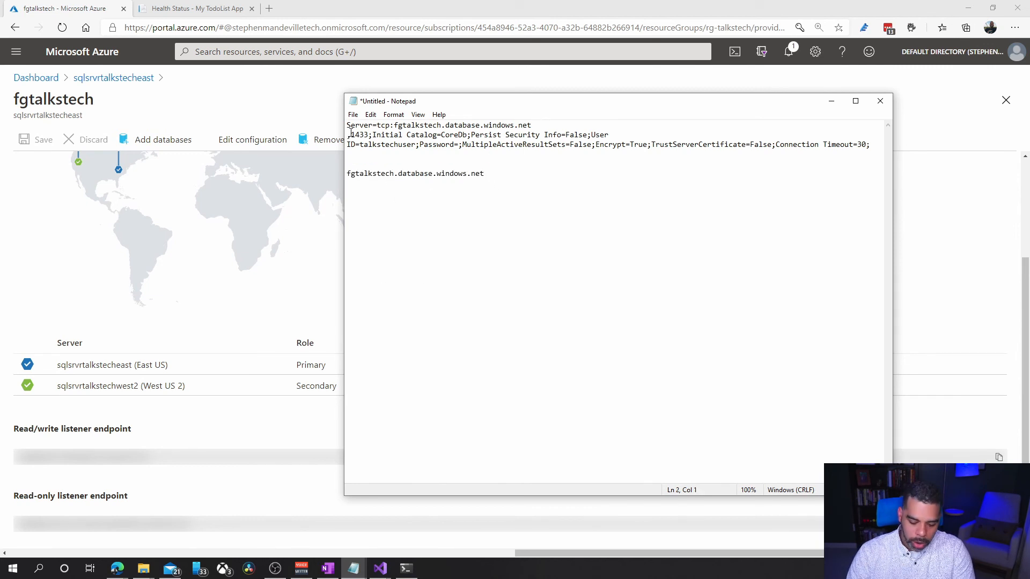
key("BackSpace")
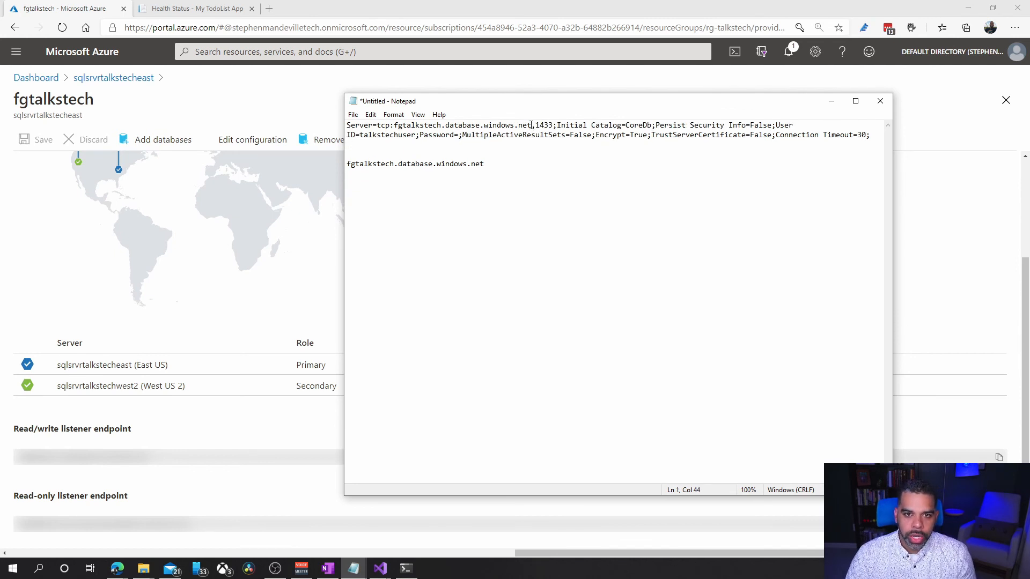
left_click_drag(533, 125, 396, 125)
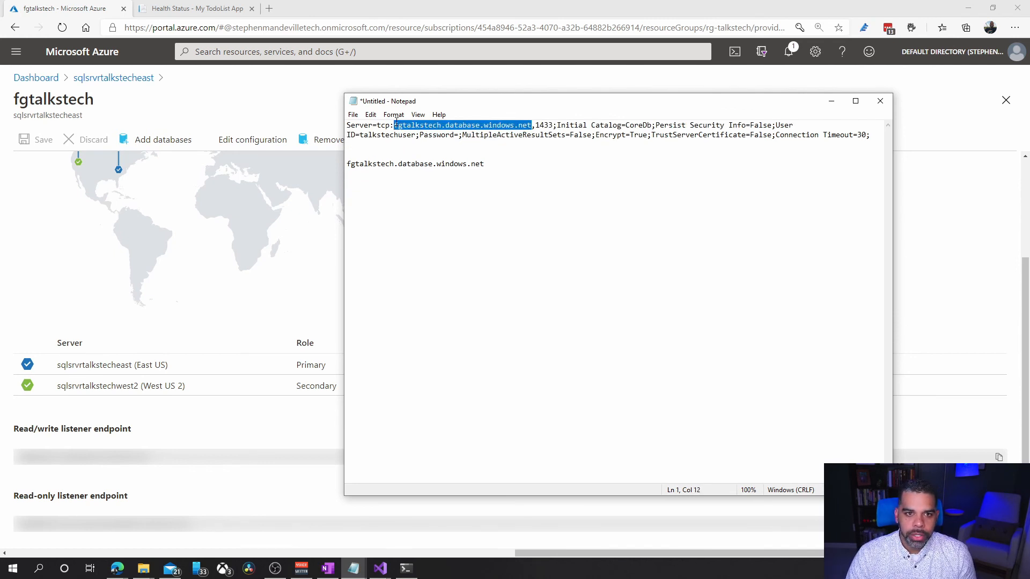
left_click_drag(871, 134, 346, 125)
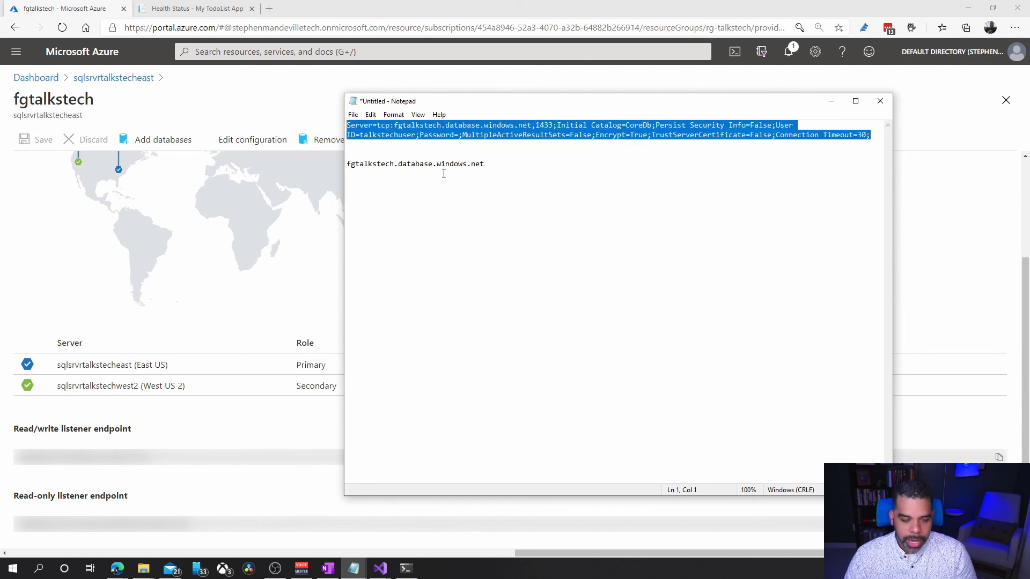
left_click(460, 135)
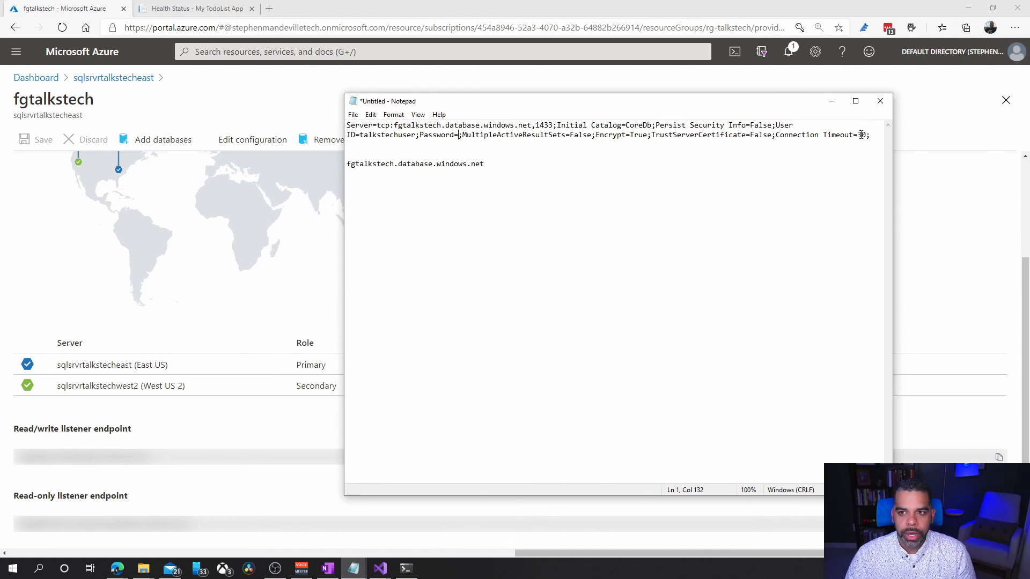
left_click_drag(861, 135, 347, 124)
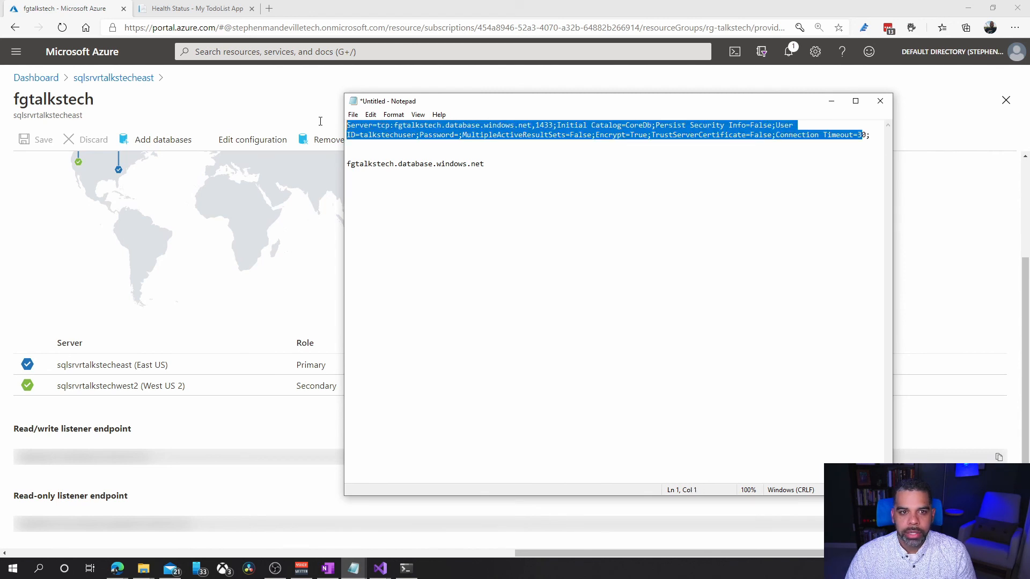
left_click(832, 102)
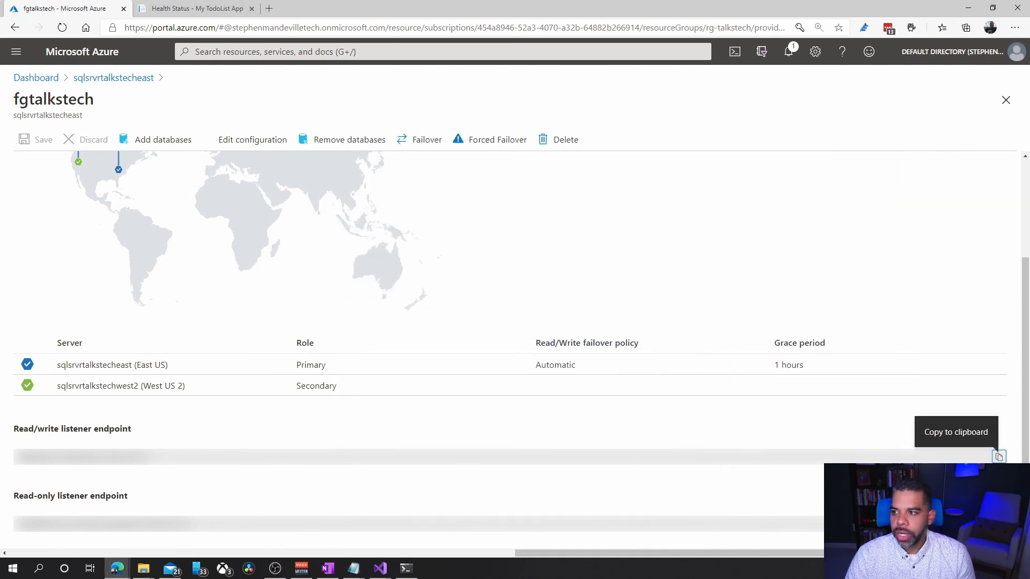
key("alt+Tab")
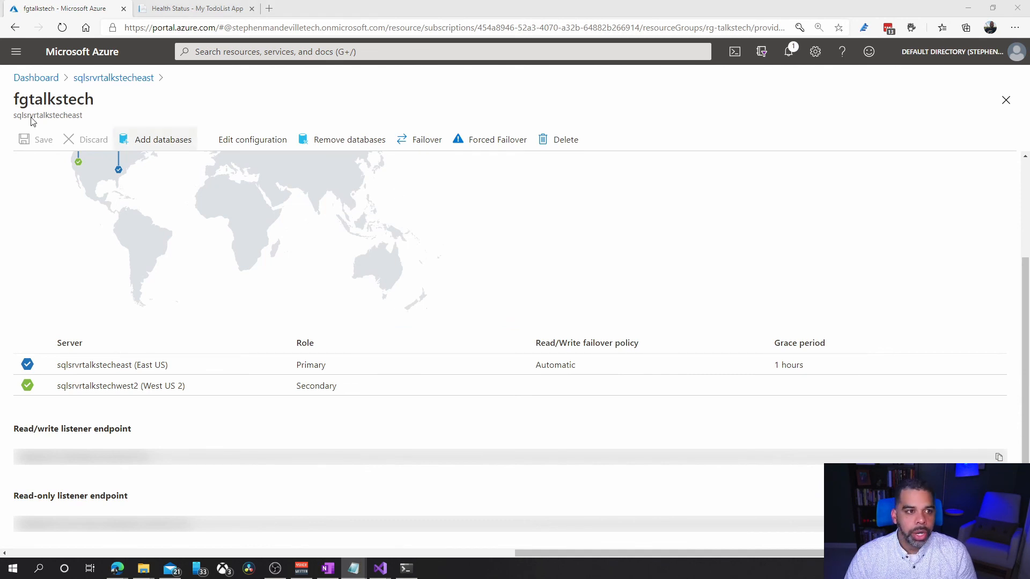
In web app shtalkstecheast's configuration, replace the MyDbConnection value with the copied failover group connection string, including its password
left_click(36, 78)
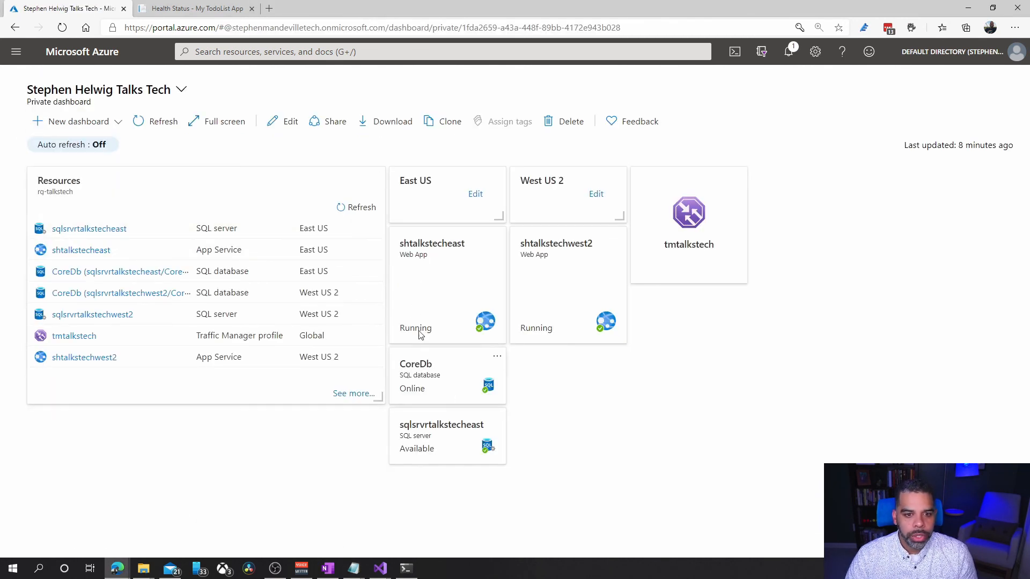
left_click(446, 291)
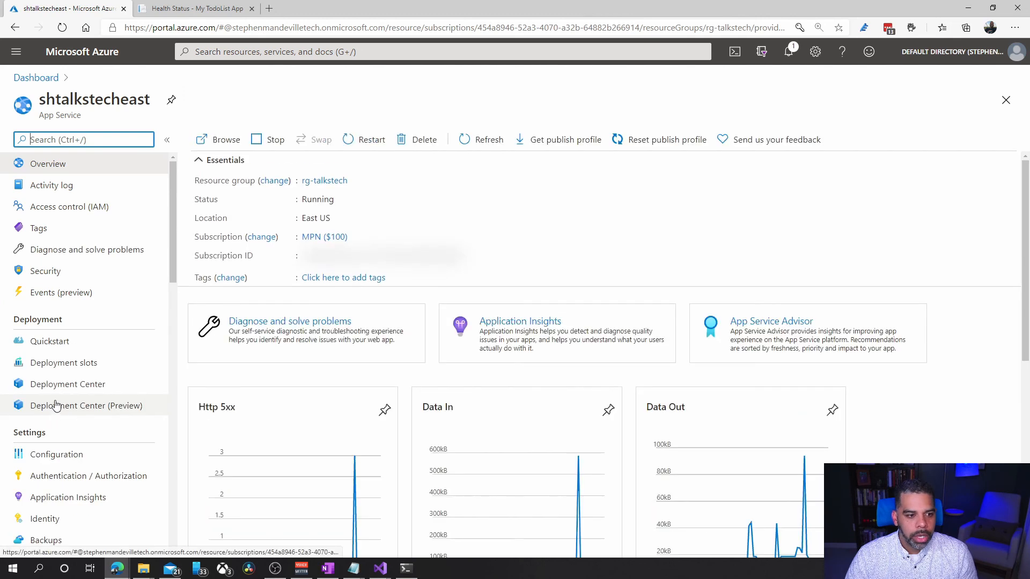
left_click(57, 455)
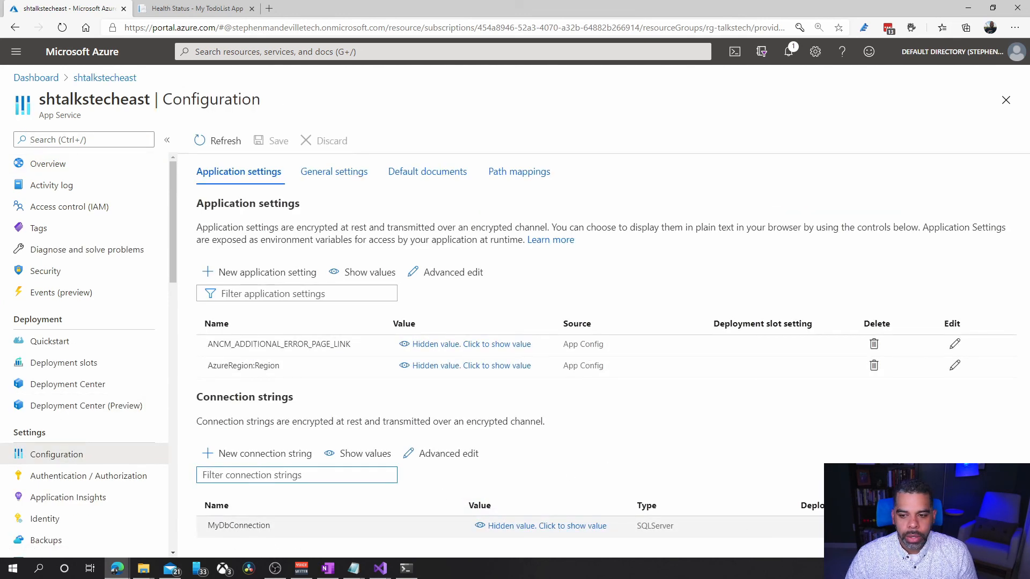
left_click(960, 525)
left_click(792, 209)
key("ctrl+a")
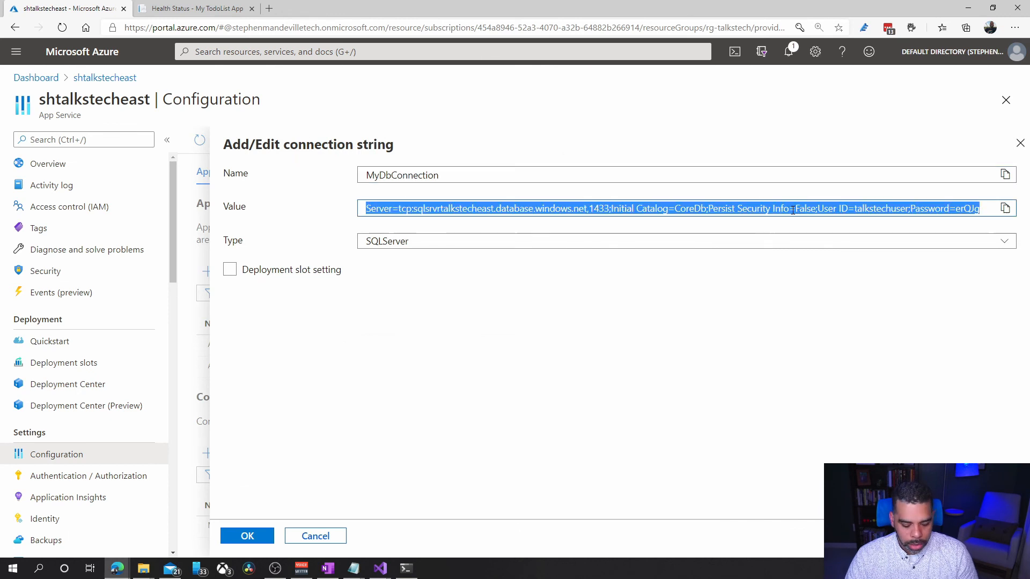
key("ctrl+v")
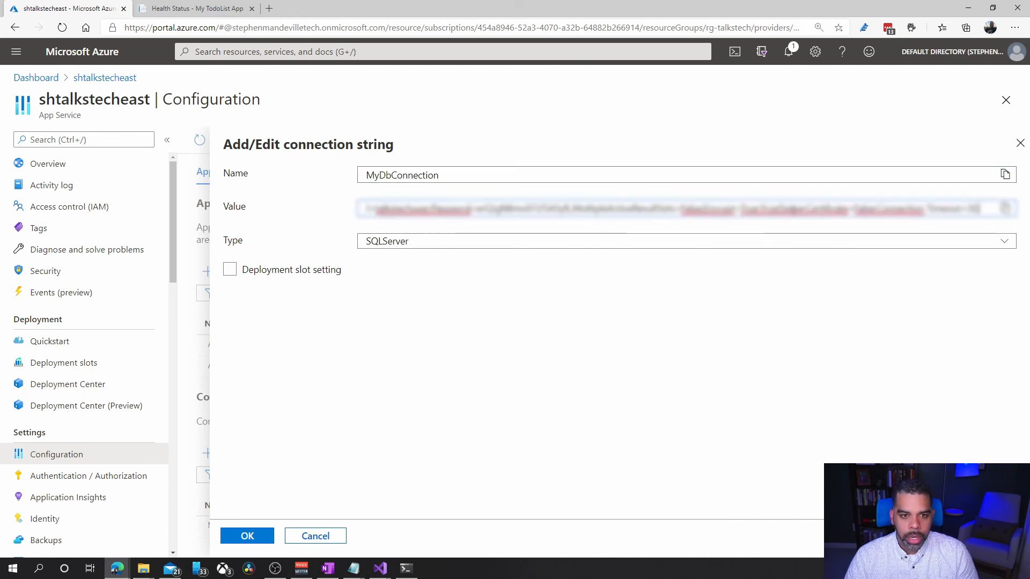
left_click(258, 539)
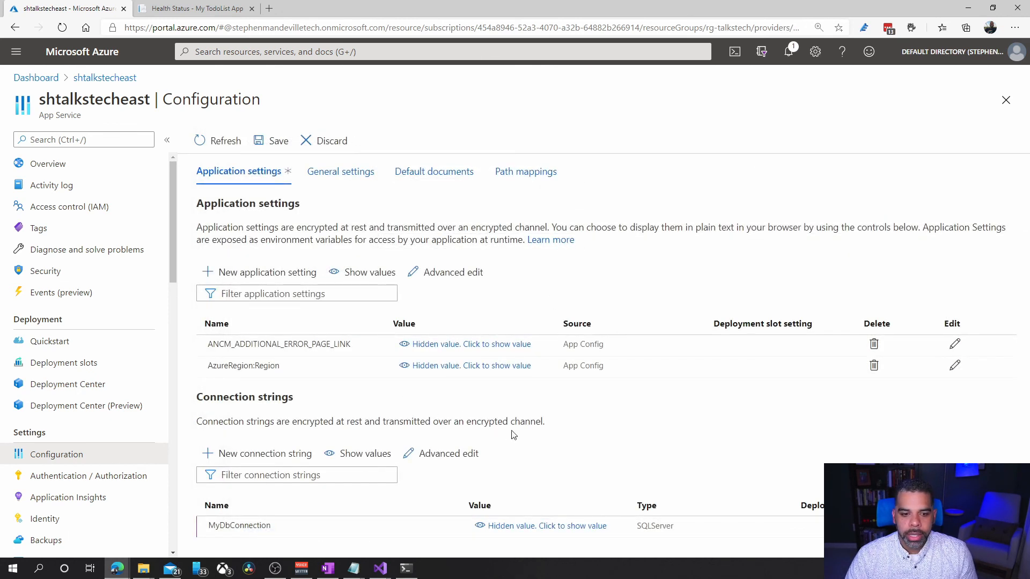
Save shtalkstecheast's updated configuration, dismiss the notification and return to the dashboard
left_click(272, 141)
left_click(230, 221)
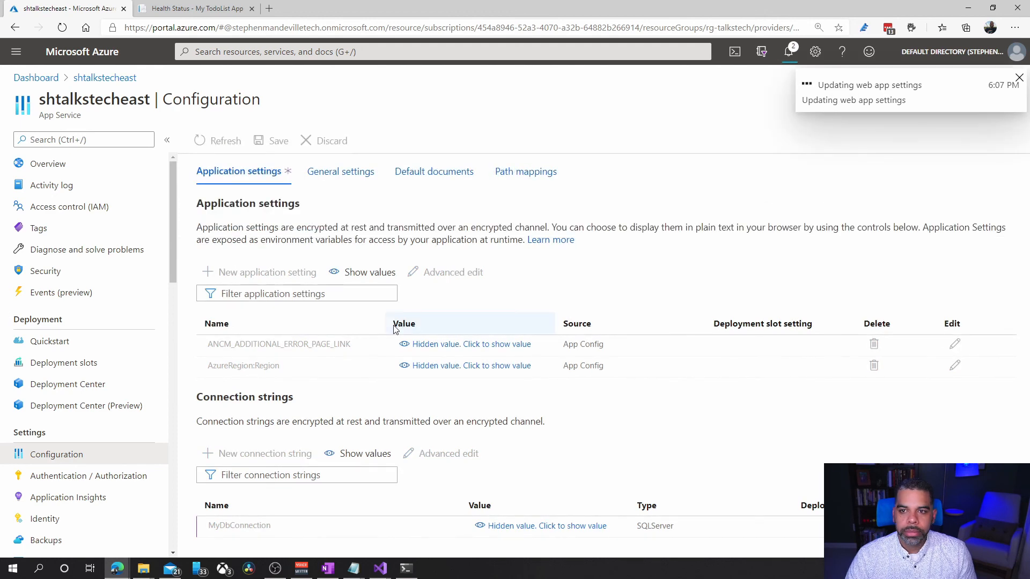
left_click(1018, 80)
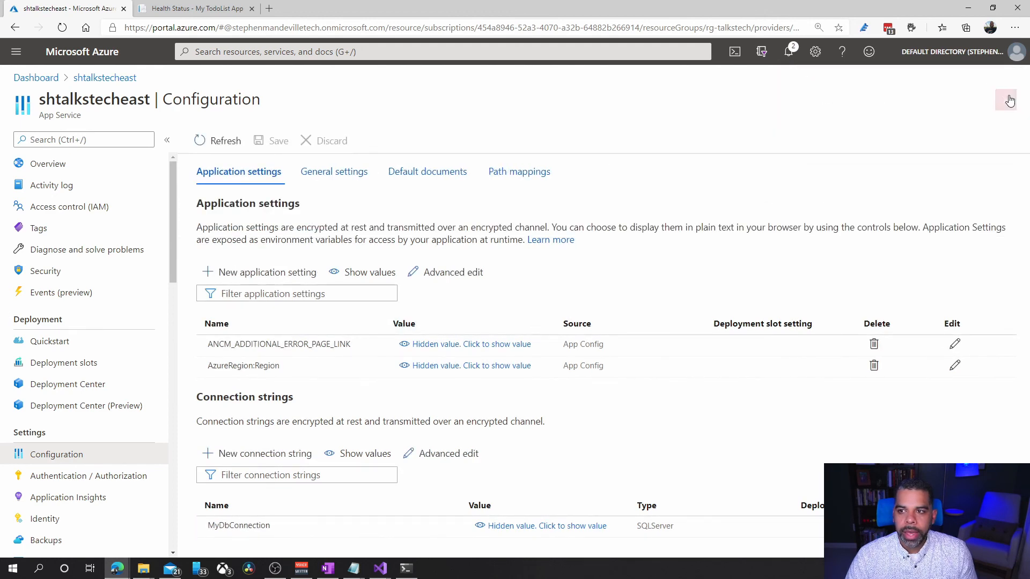
left_click(1006, 101)
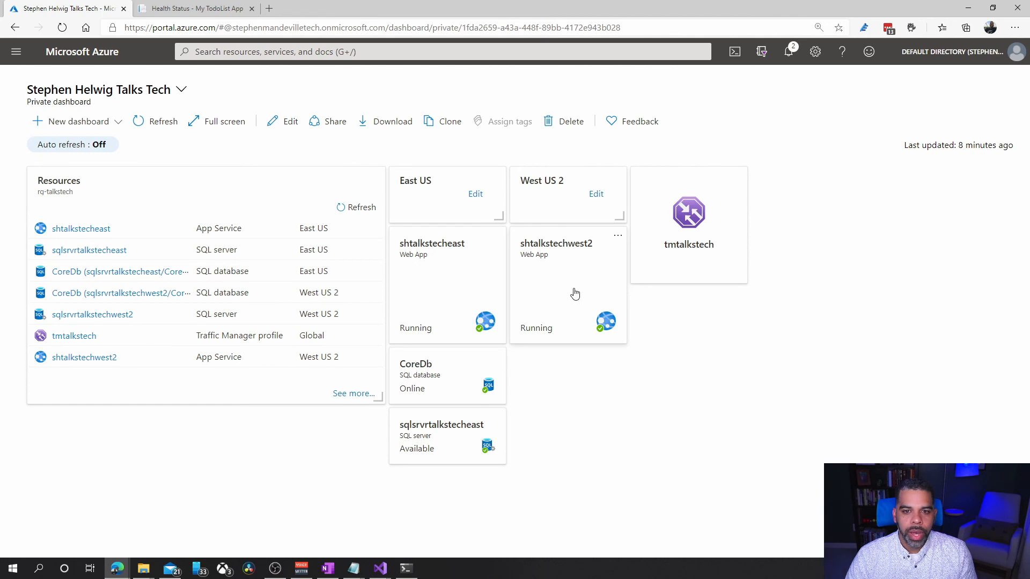
In web app shtalkstechwest2's configuration, replace the MyDbConnection value with the same failover group connection string, including its password
left_click(572, 291)
left_click(56, 454)
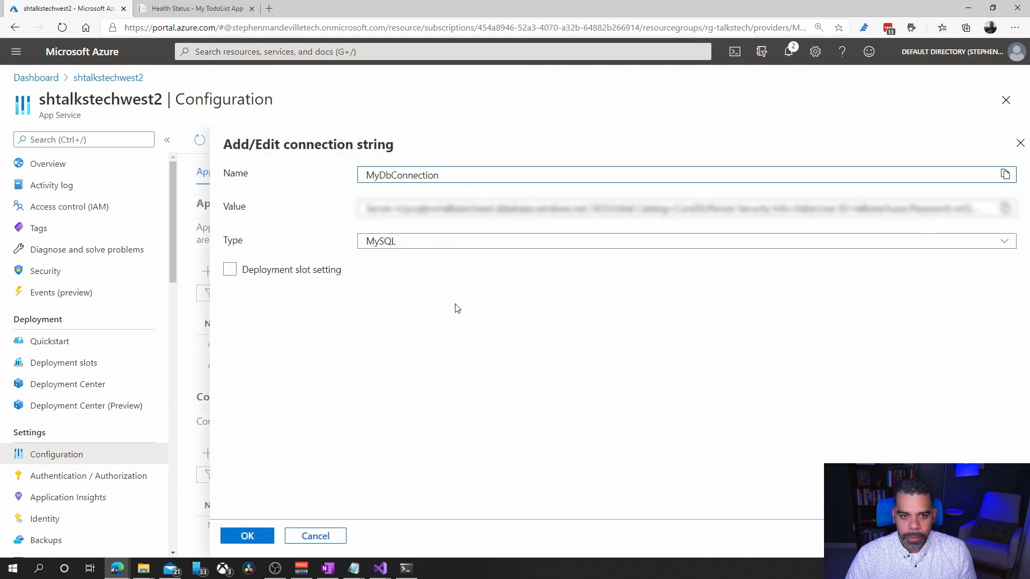
double_click(451, 208)
key("ctrl+a")
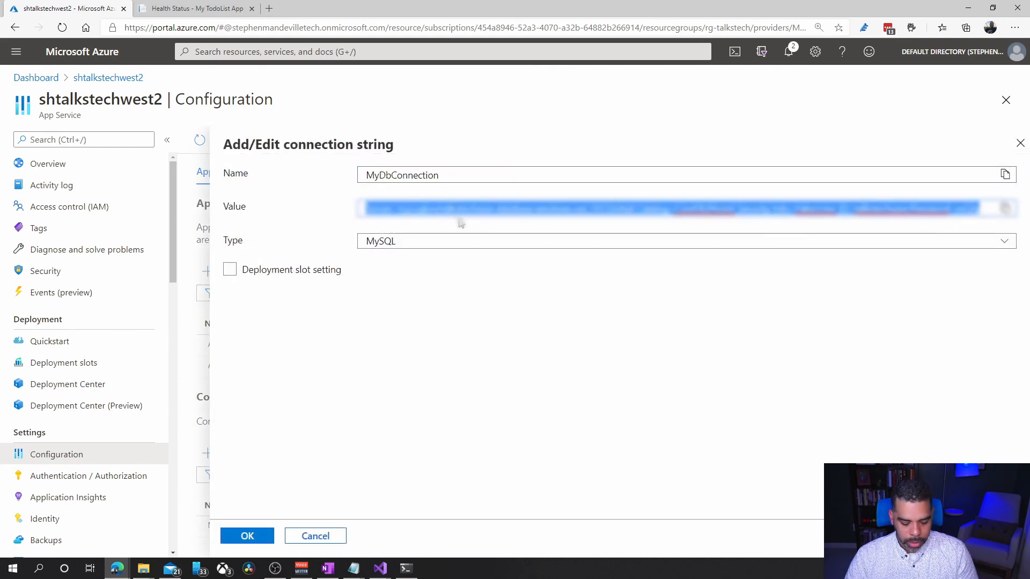
left_click(247, 536)
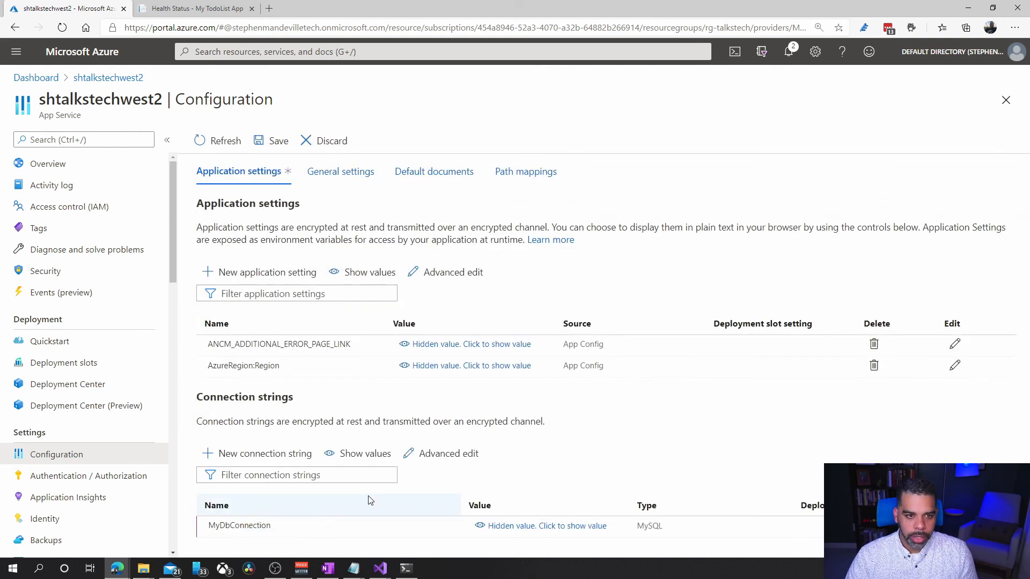
Save shtalkstechwest2's updated configuration and go back to the dashboard
left_click(273, 149)
left_click(262, 226)
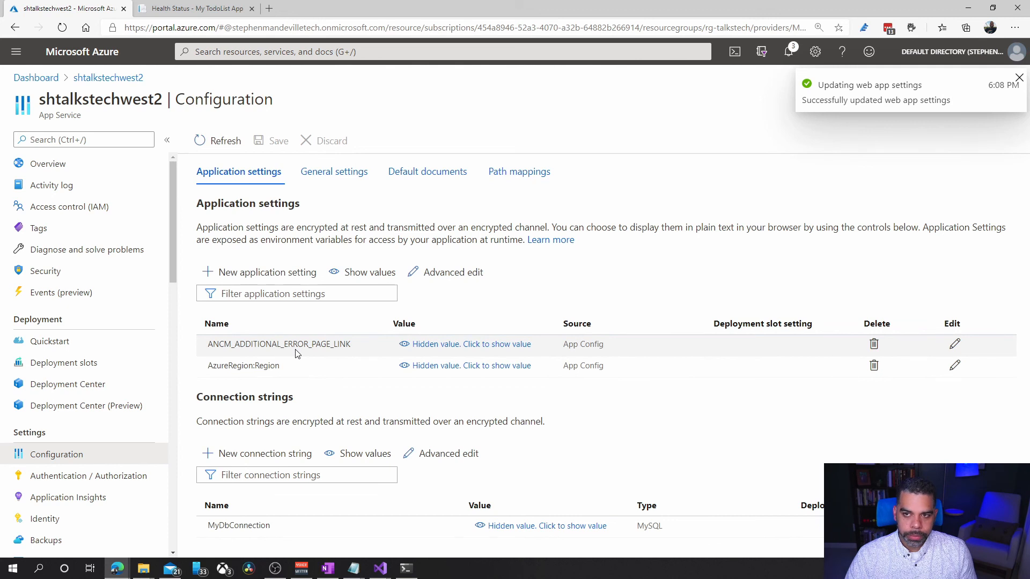
left_click(58, 83)
Reload the todo app's /health page at the Traffic Manager address and highlight the current database's host name
left_click(177, 9)
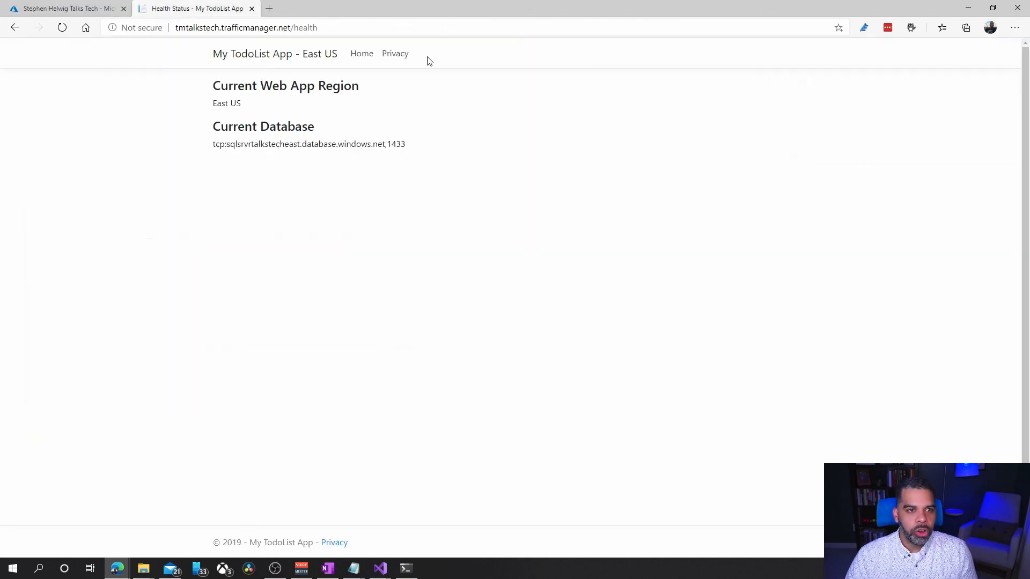
left_click(334, 30)
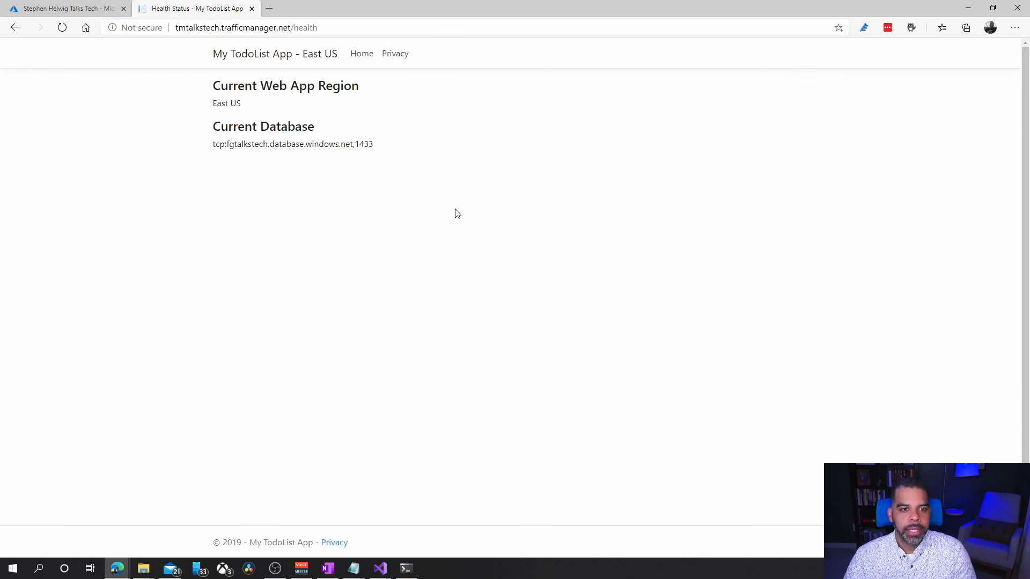
left_click_drag(228, 144, 353, 144)
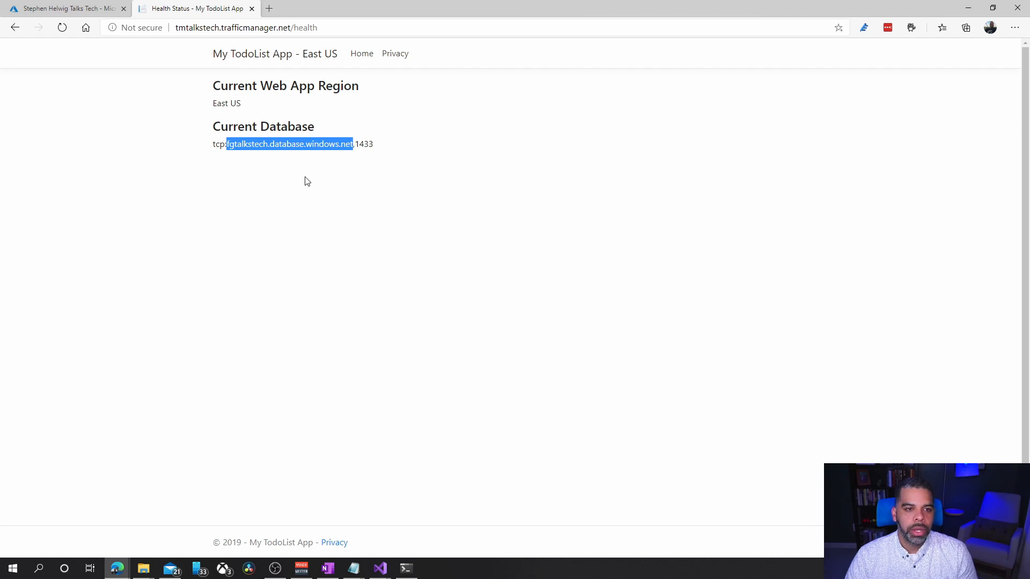